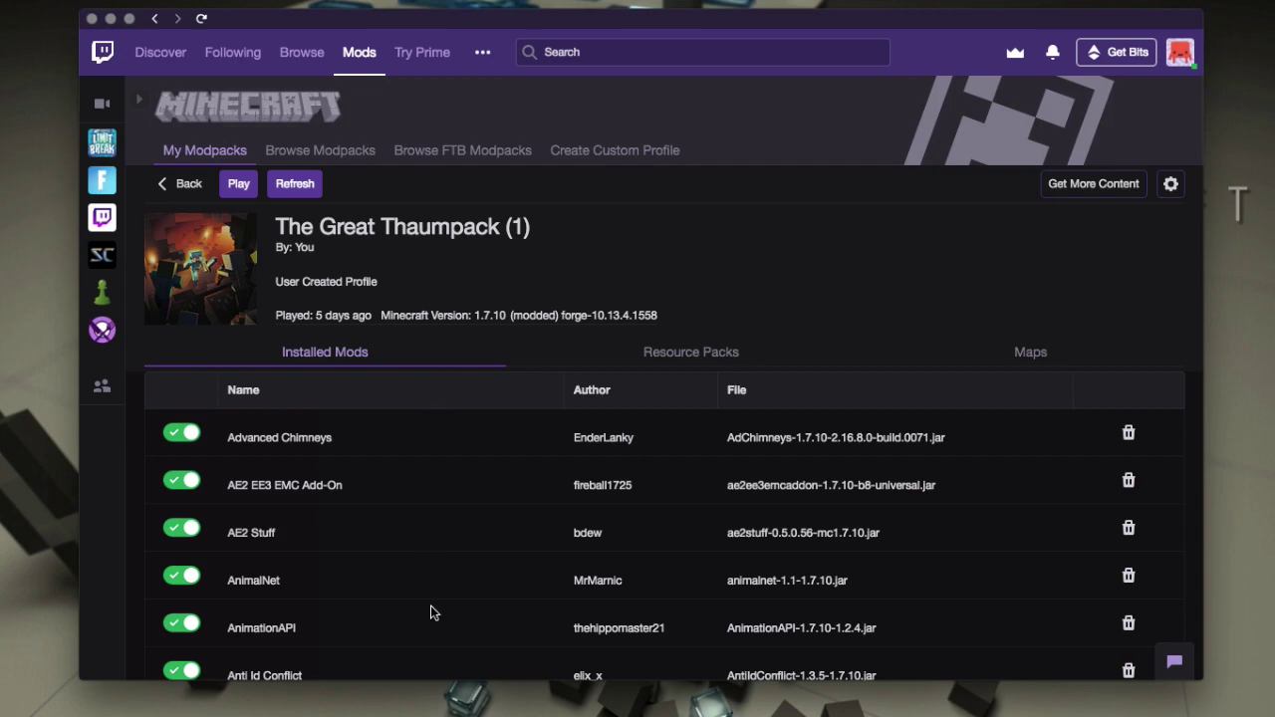
# Open the Export Profile dialog for The Great Thaumpack (1) from its settings gear.
pyautogui.scroll(-20, 430, 607)
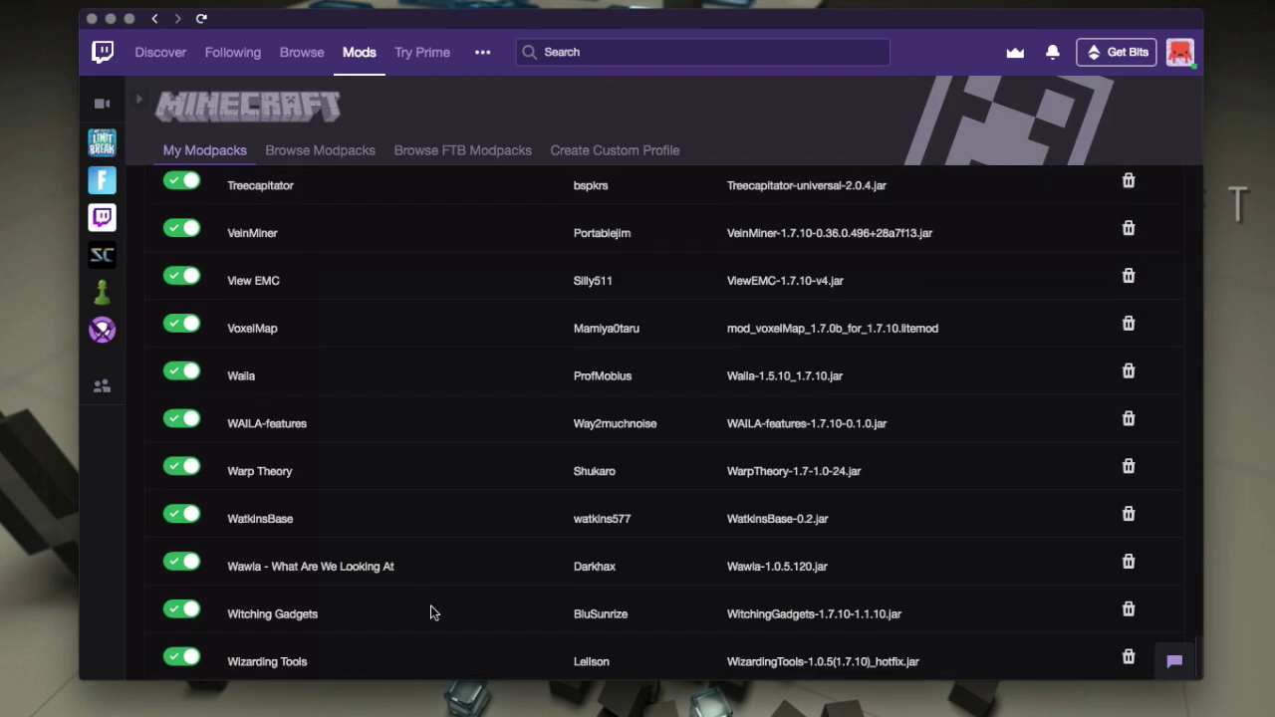
pyautogui.scroll(20, 430, 607)
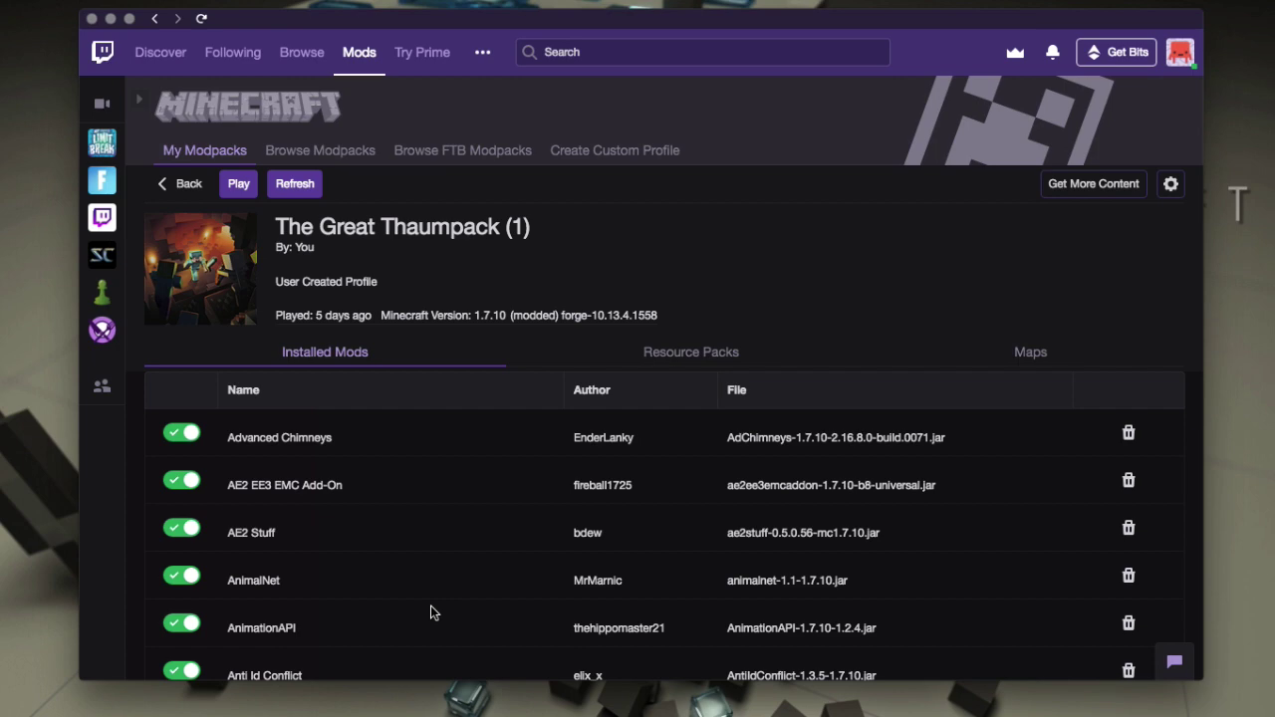
pyautogui.scroll(-20, 422, 617)
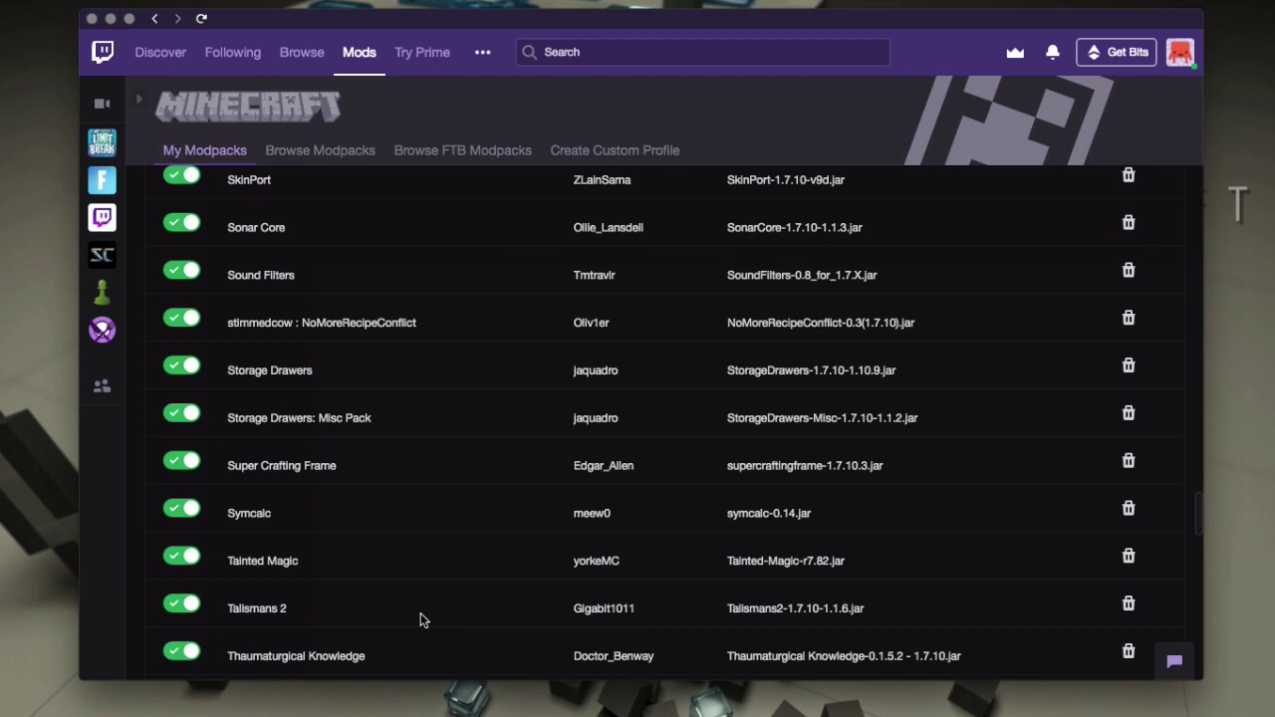
pyautogui.scroll(-5, 422, 617)
pyautogui.scroll(20, 421, 617)
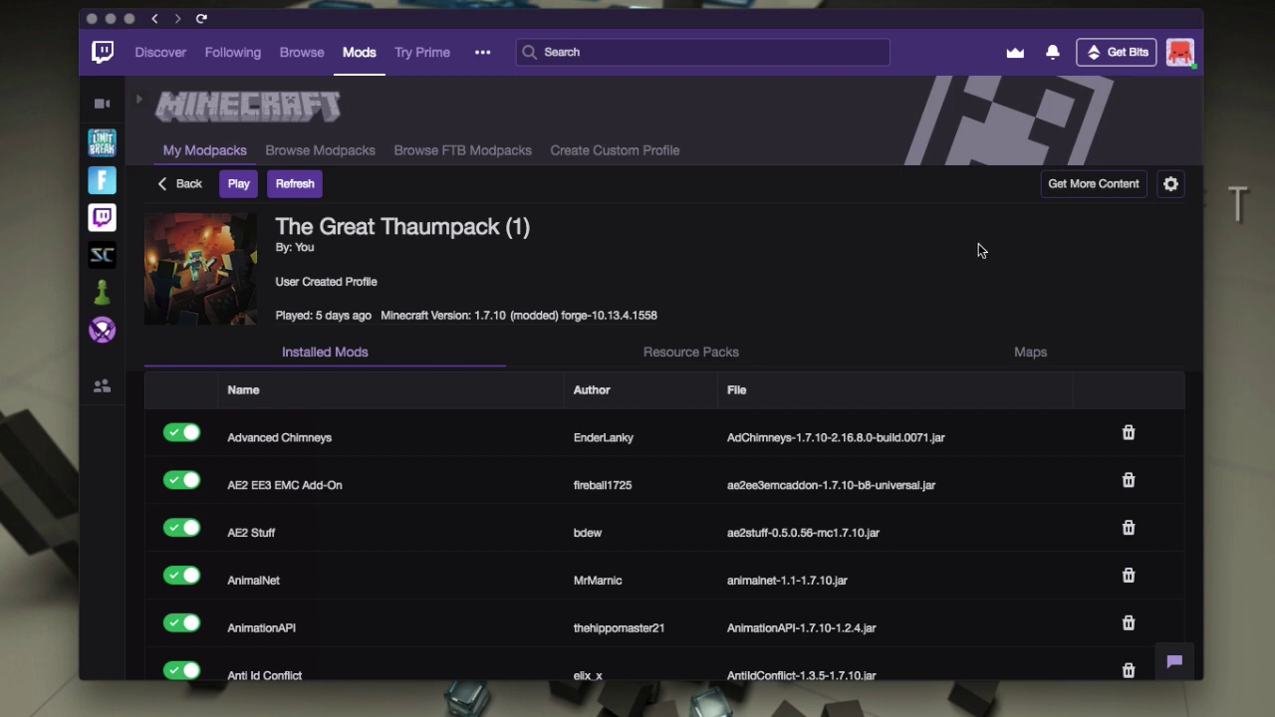
pyautogui.click(1172, 186)
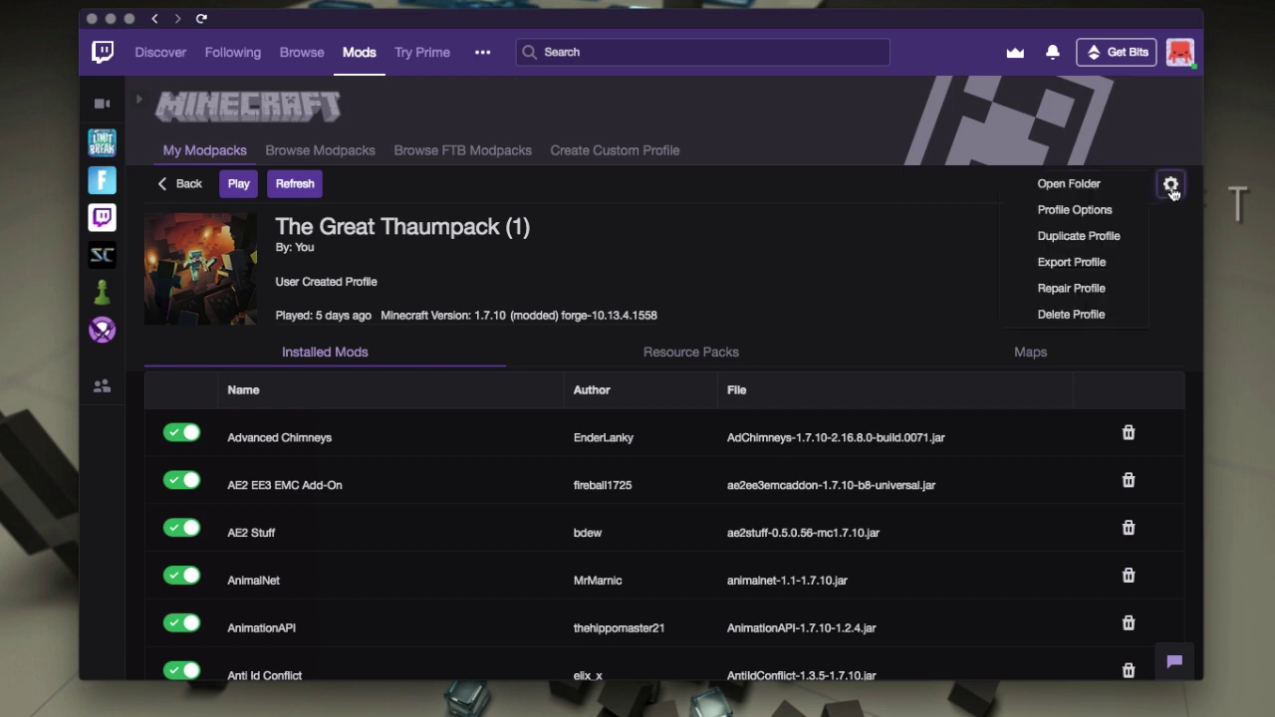
pyautogui.click(1102, 269)
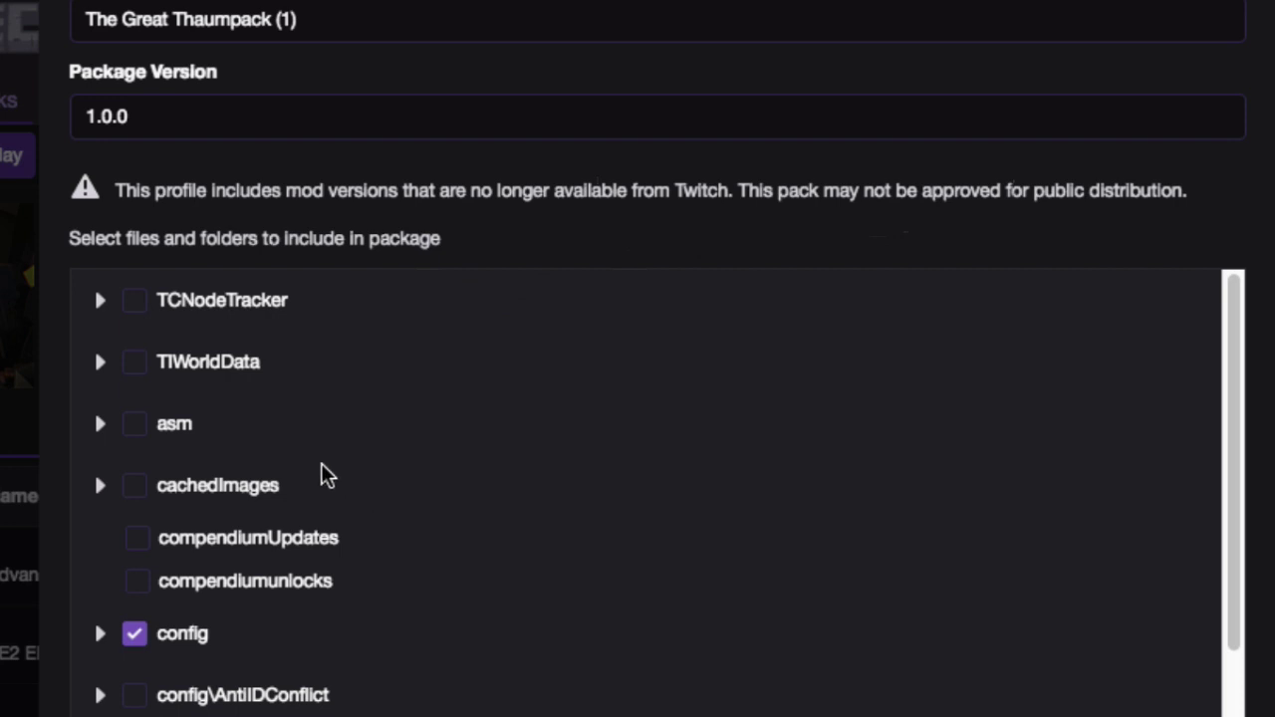
pyautogui.scroll(-10, 364, 407)
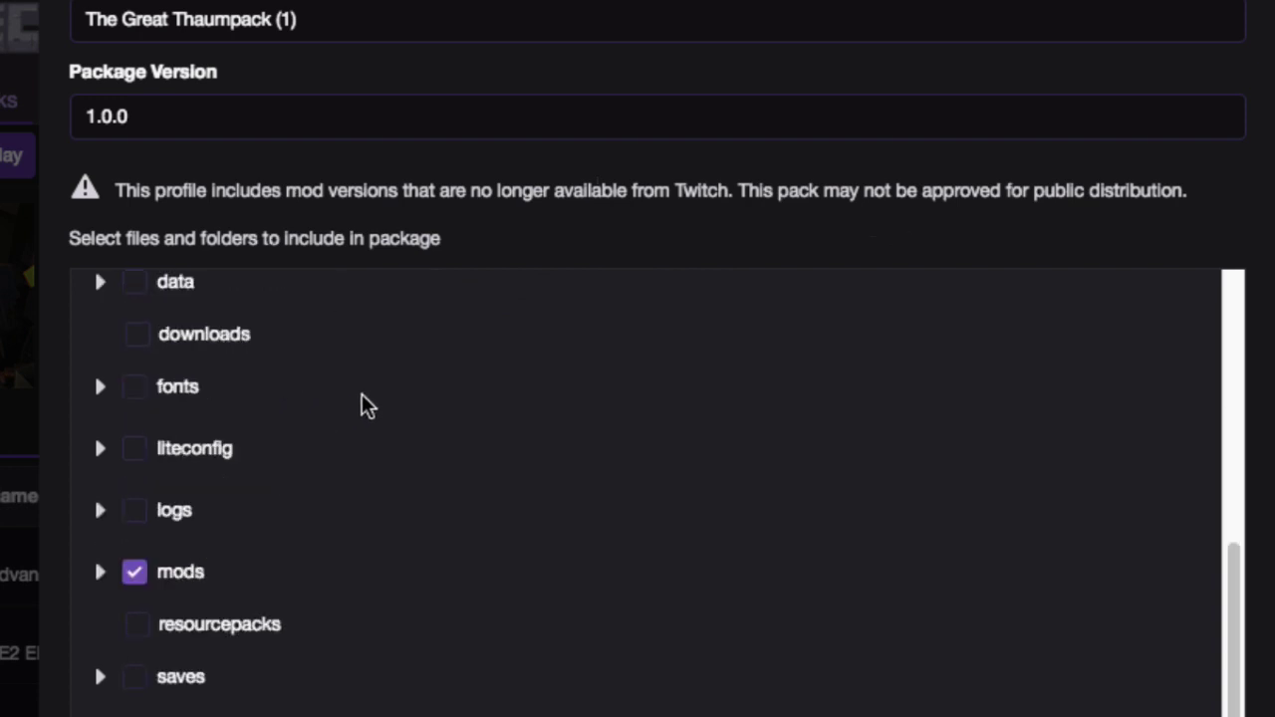
pyautogui.scroll(1, 365, 407)
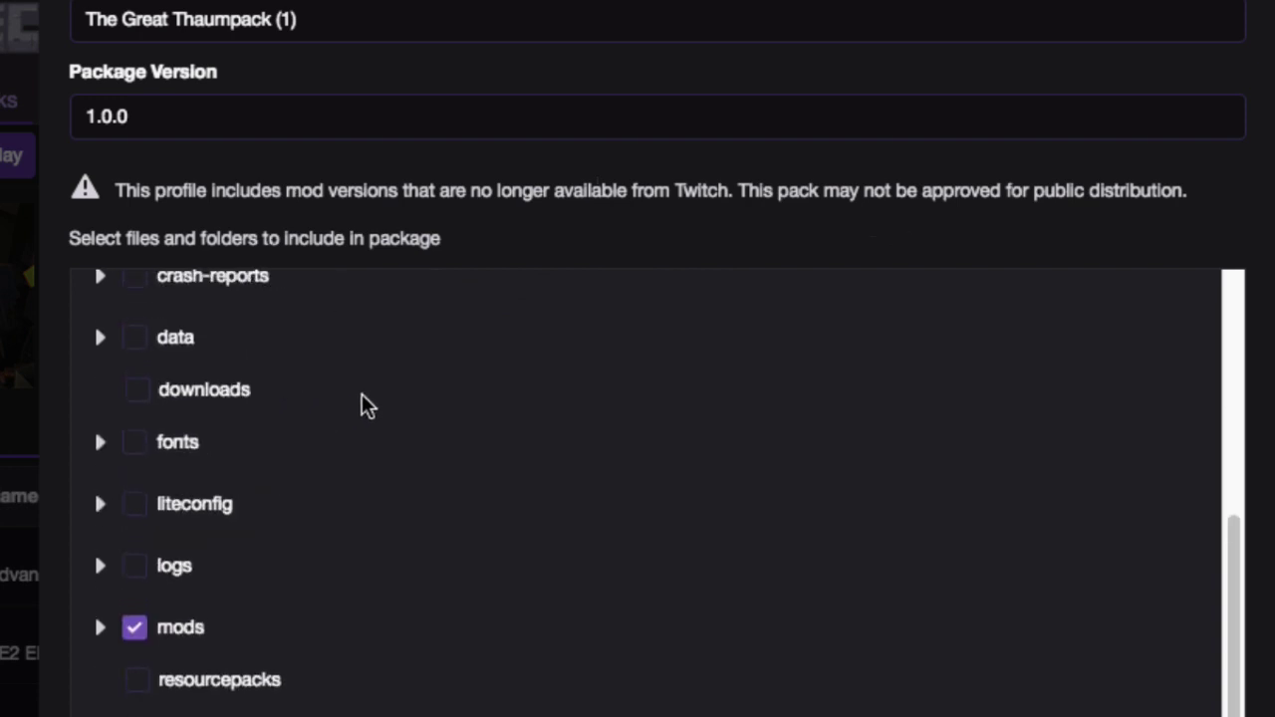
pyautogui.scroll(1, 365, 406)
pyautogui.scroll(3, 365, 403)
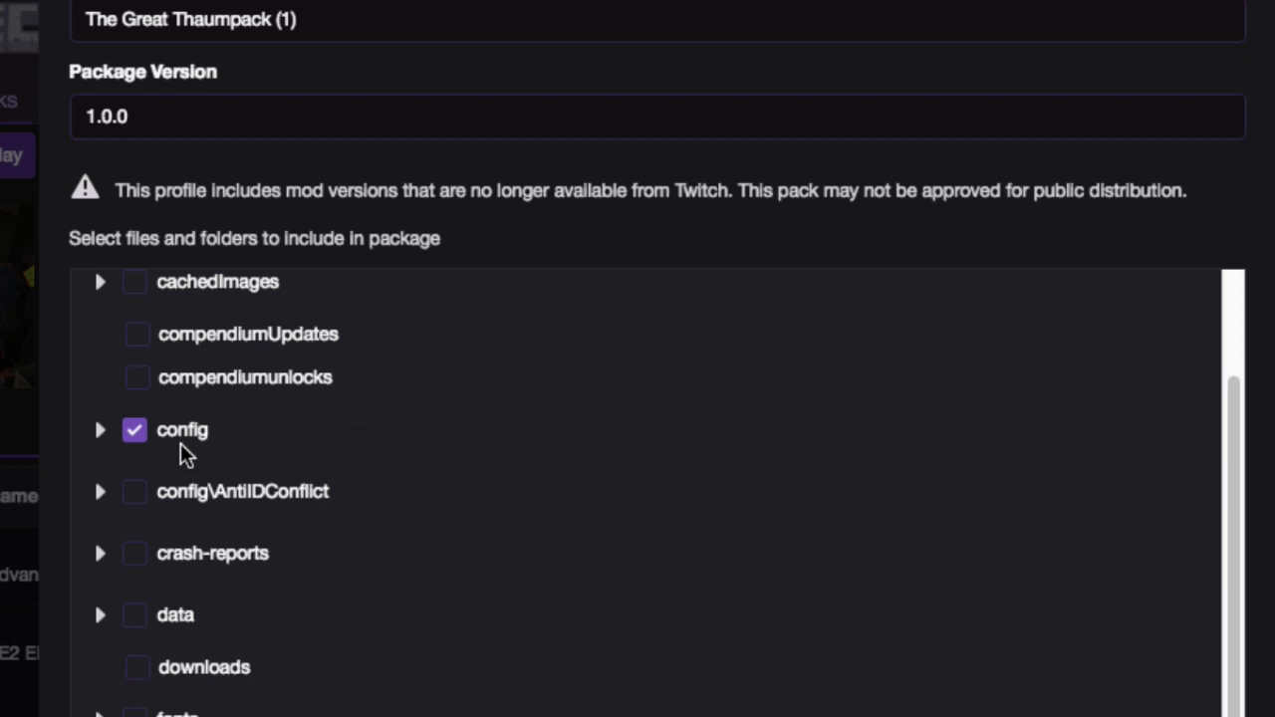
pyautogui.scroll(-6, 332, 478)
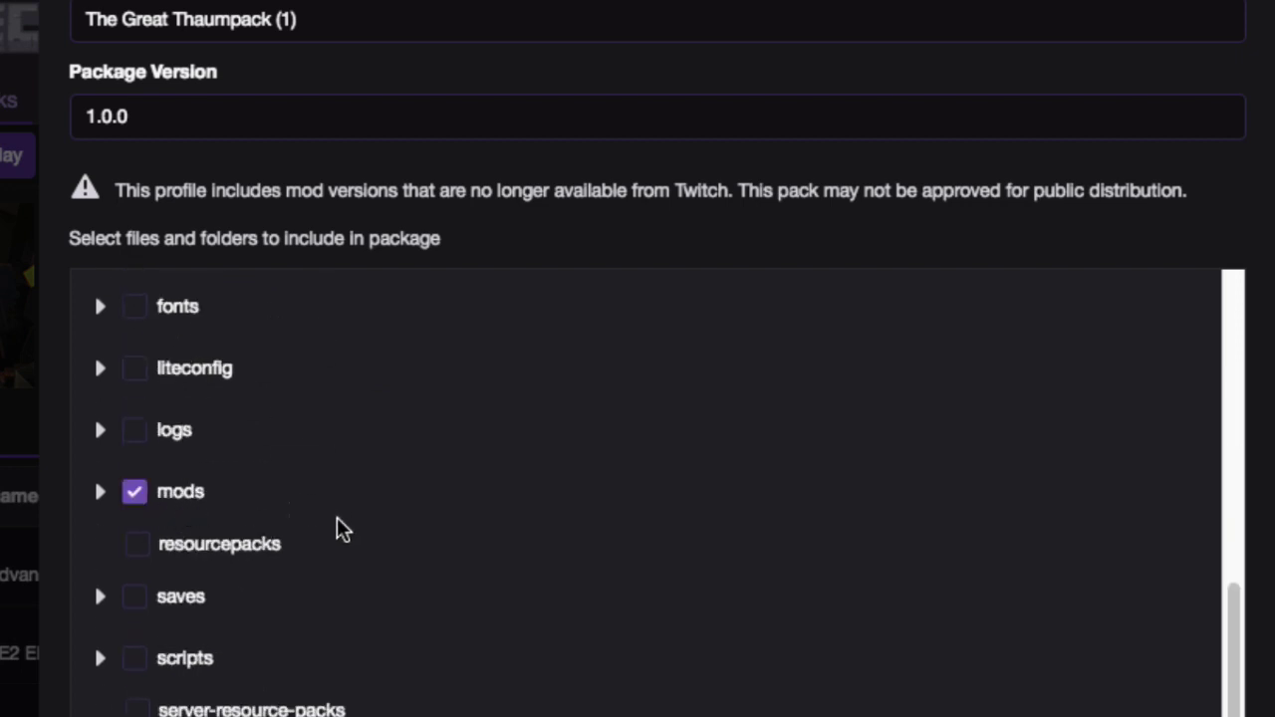
pyautogui.scroll(-2, 338, 528)
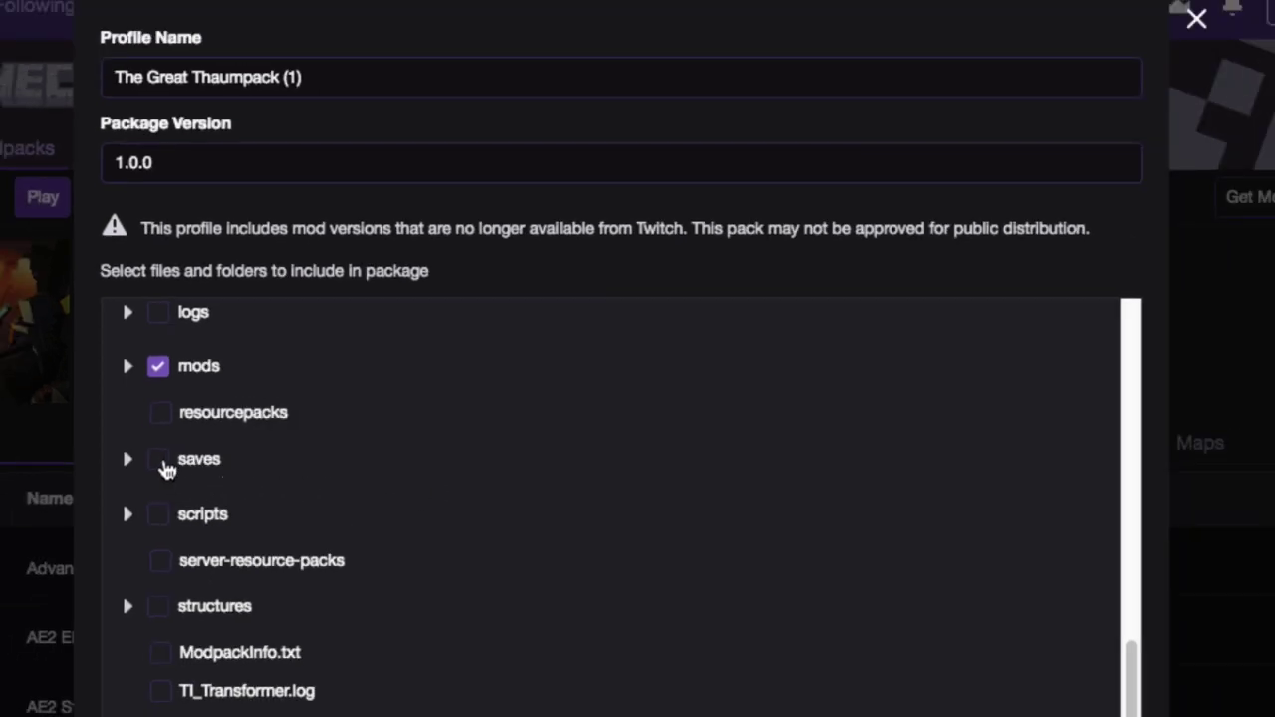
pyautogui.click(166, 466)
pyautogui.scroll(-3, 165, 466)
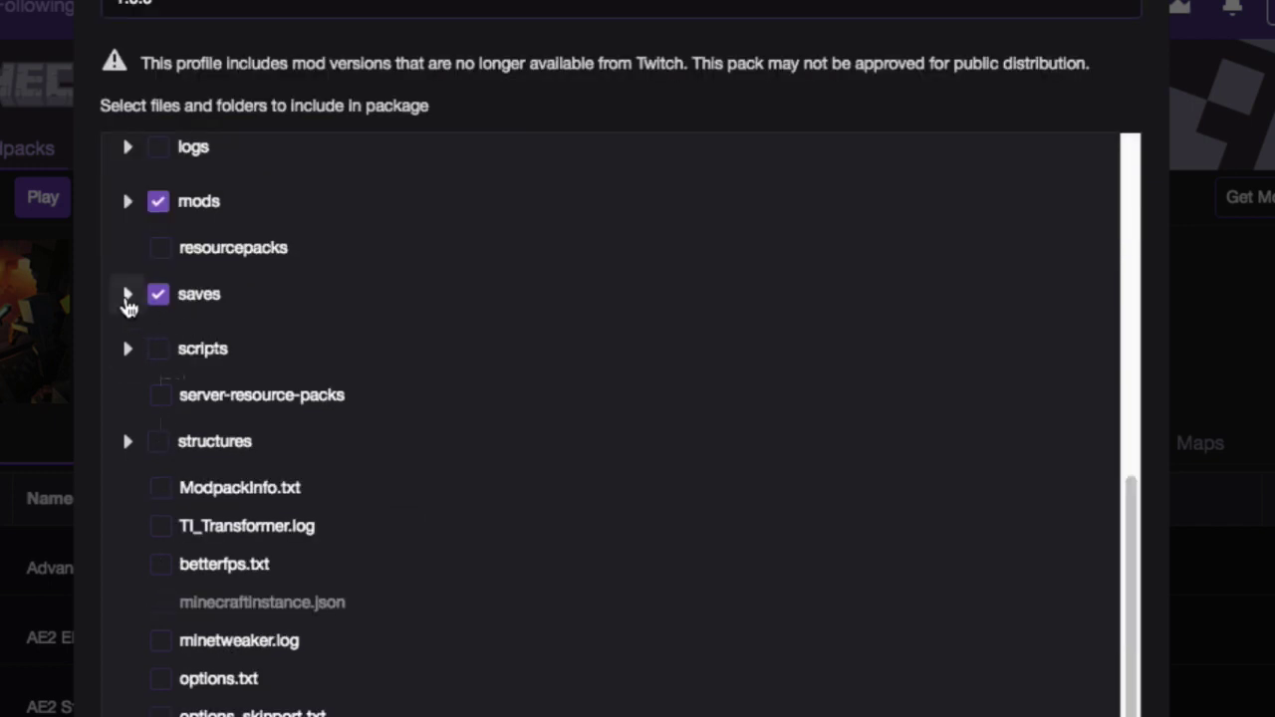
pyautogui.click(127, 295)
pyautogui.click(127, 295)
pyautogui.click(155, 295)
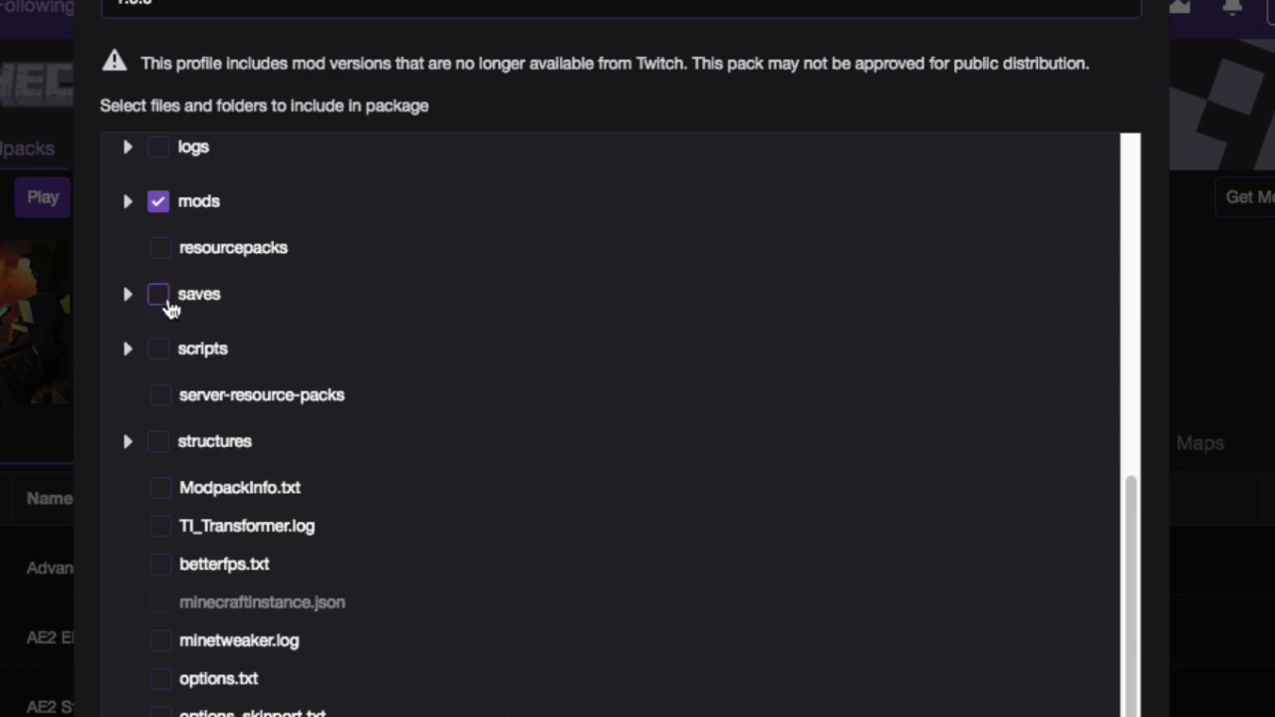
pyautogui.scroll(10, 404, 311)
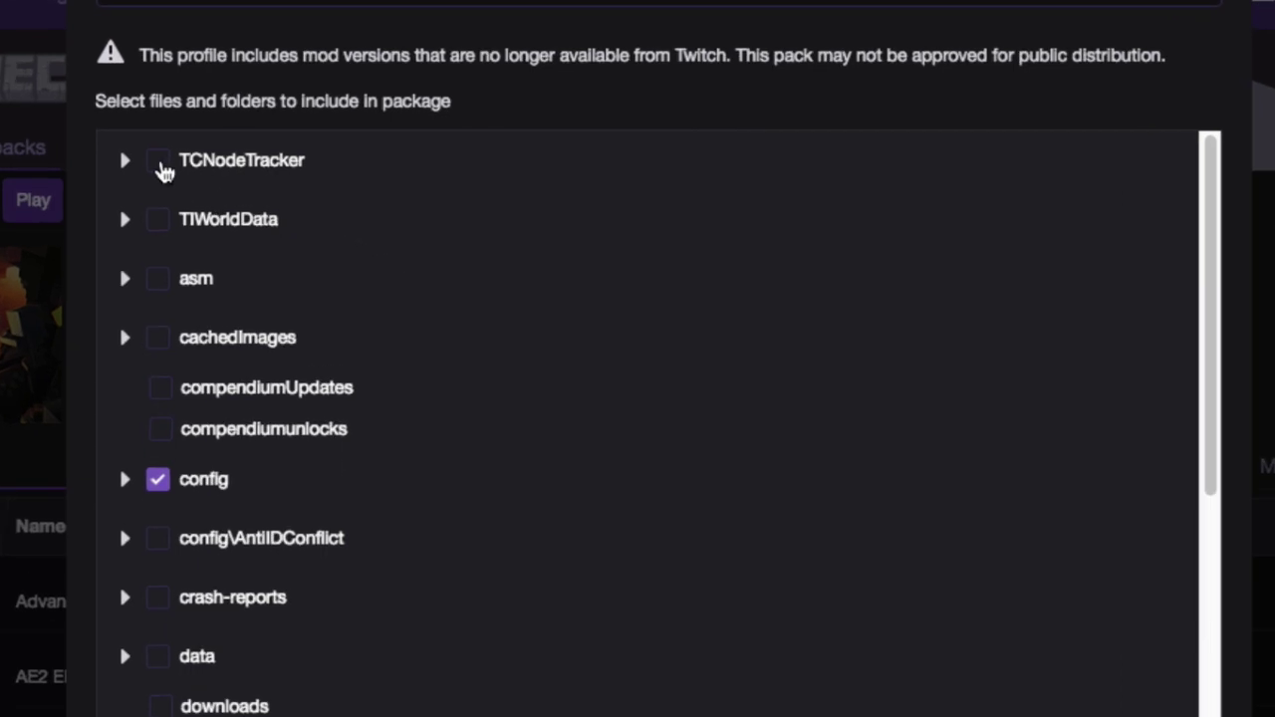
# Tick TCNodeTracker, TIWorldData, asm, cachedImages, compendiumUpdates, compendiumunlocks, config\AntiIDConflict and data for export.
pyautogui.click(159, 165)
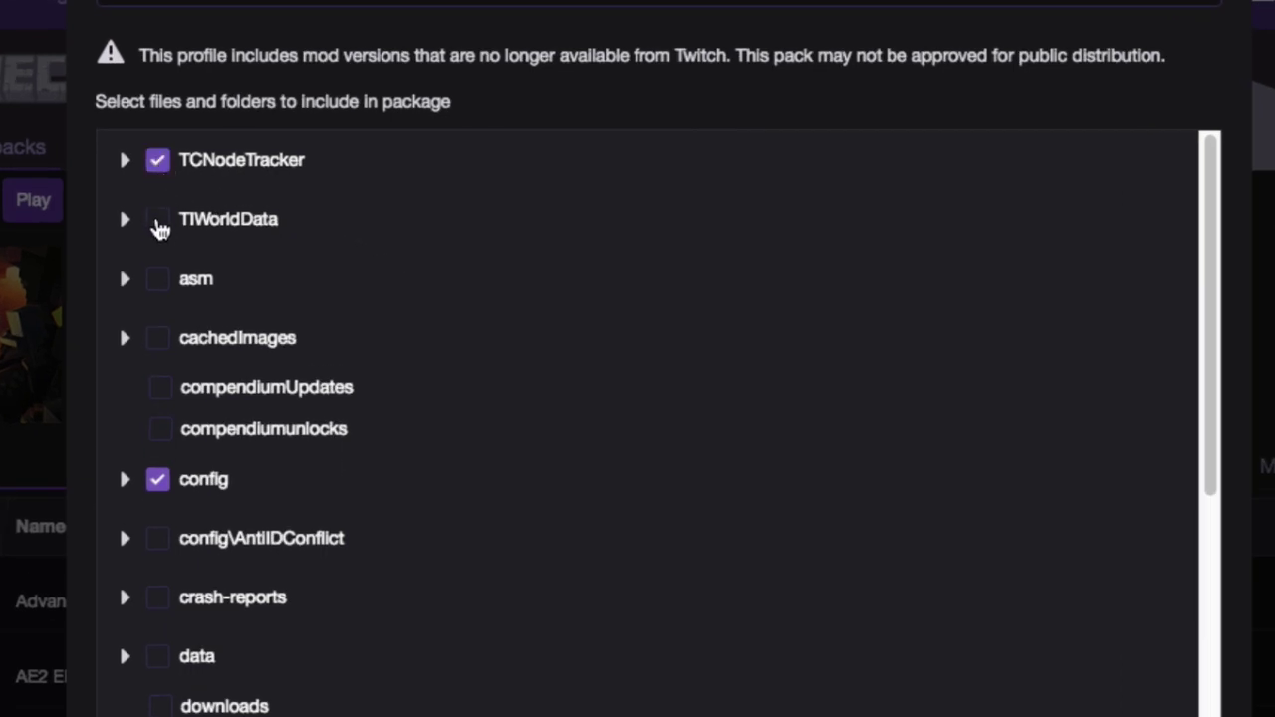
pyautogui.click(160, 225)
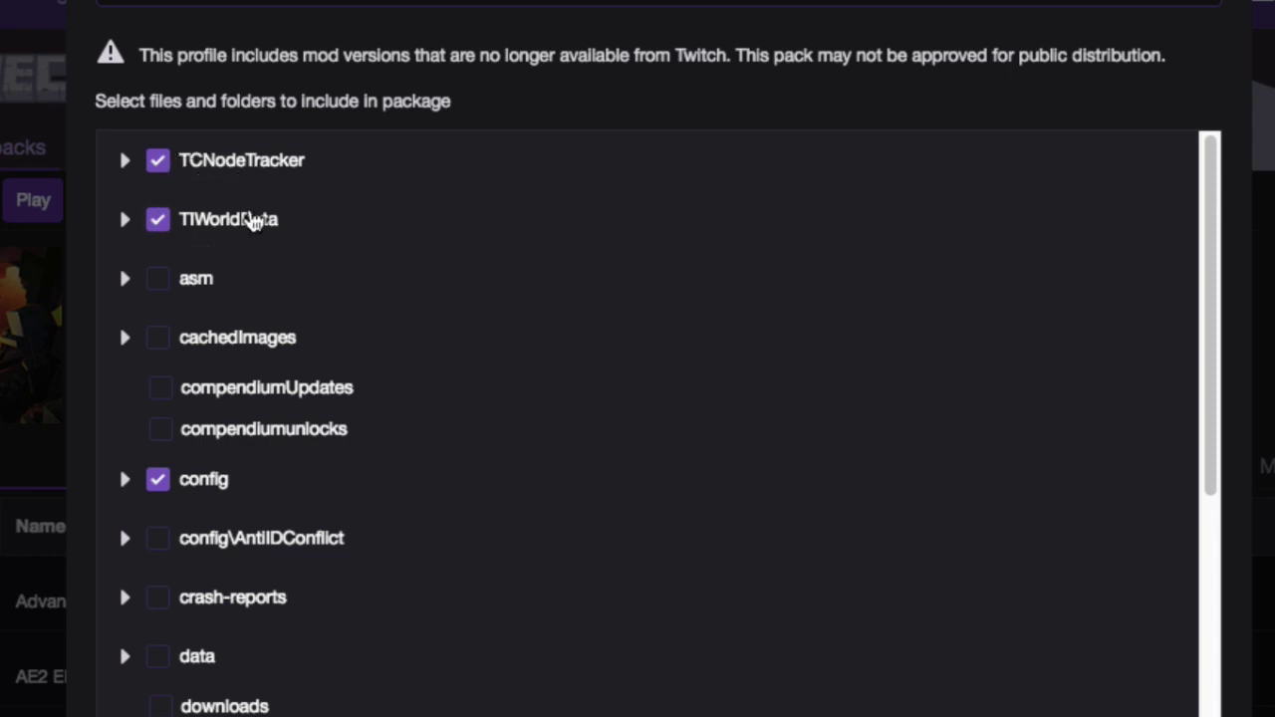
pyautogui.click(160, 281)
pyautogui.scroll(1, 168, 366)
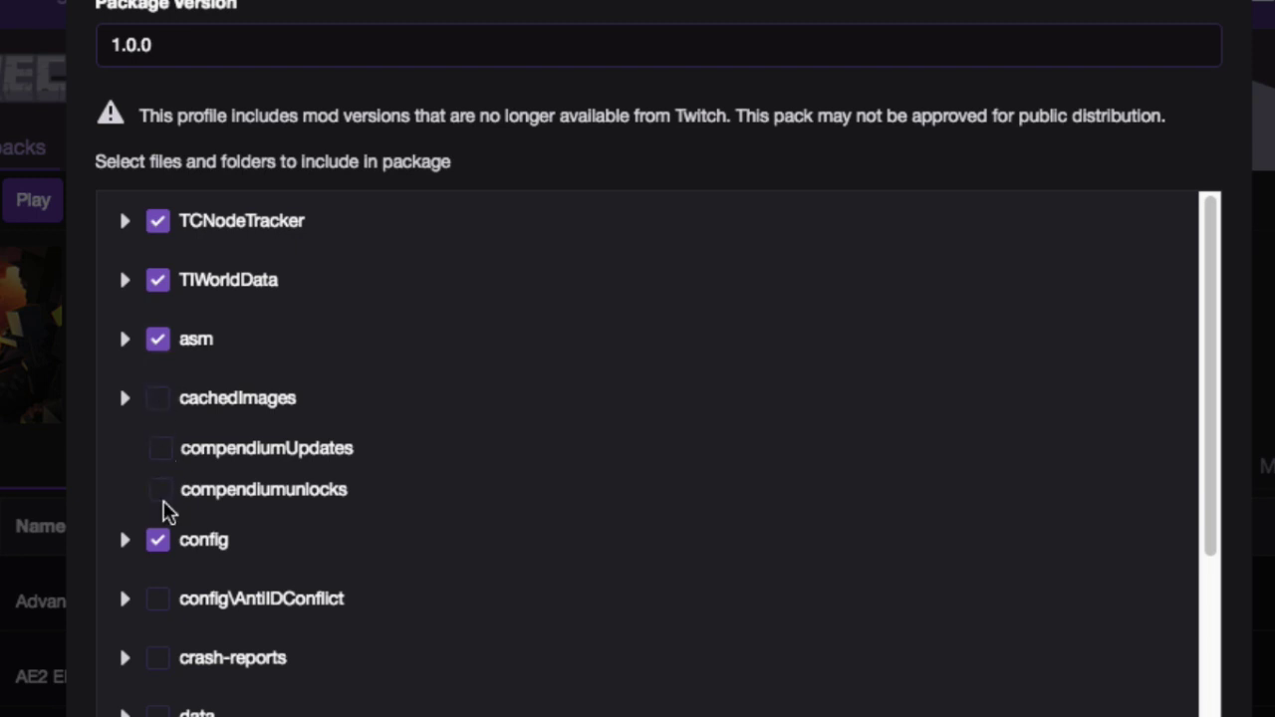
pyautogui.click(158, 402)
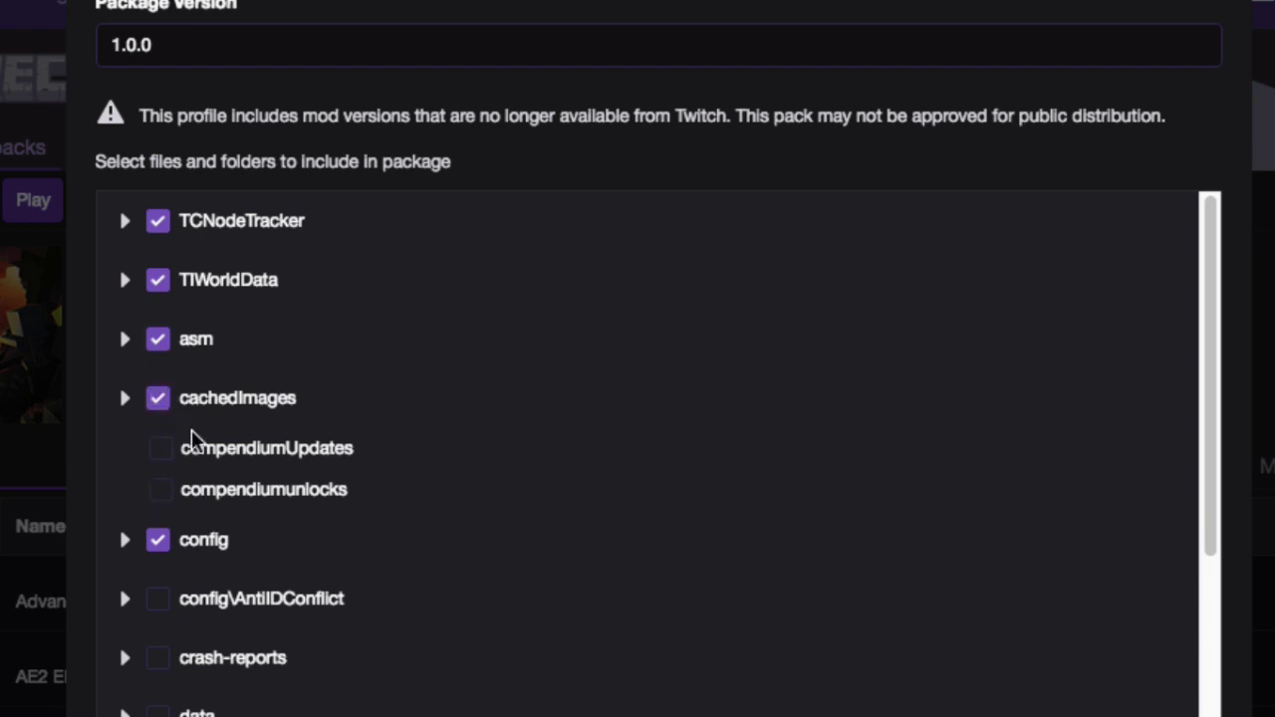
pyautogui.scroll(-1, 195, 463)
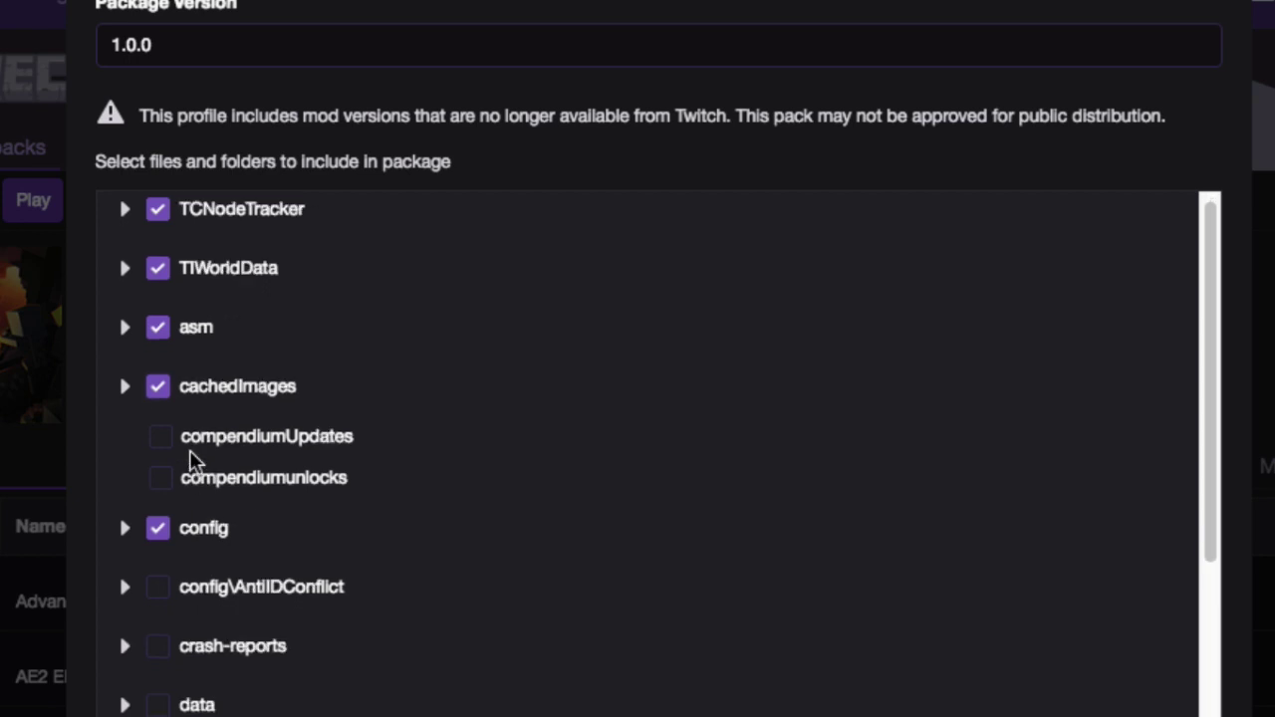
pyautogui.click(164, 441)
pyautogui.click(162, 480)
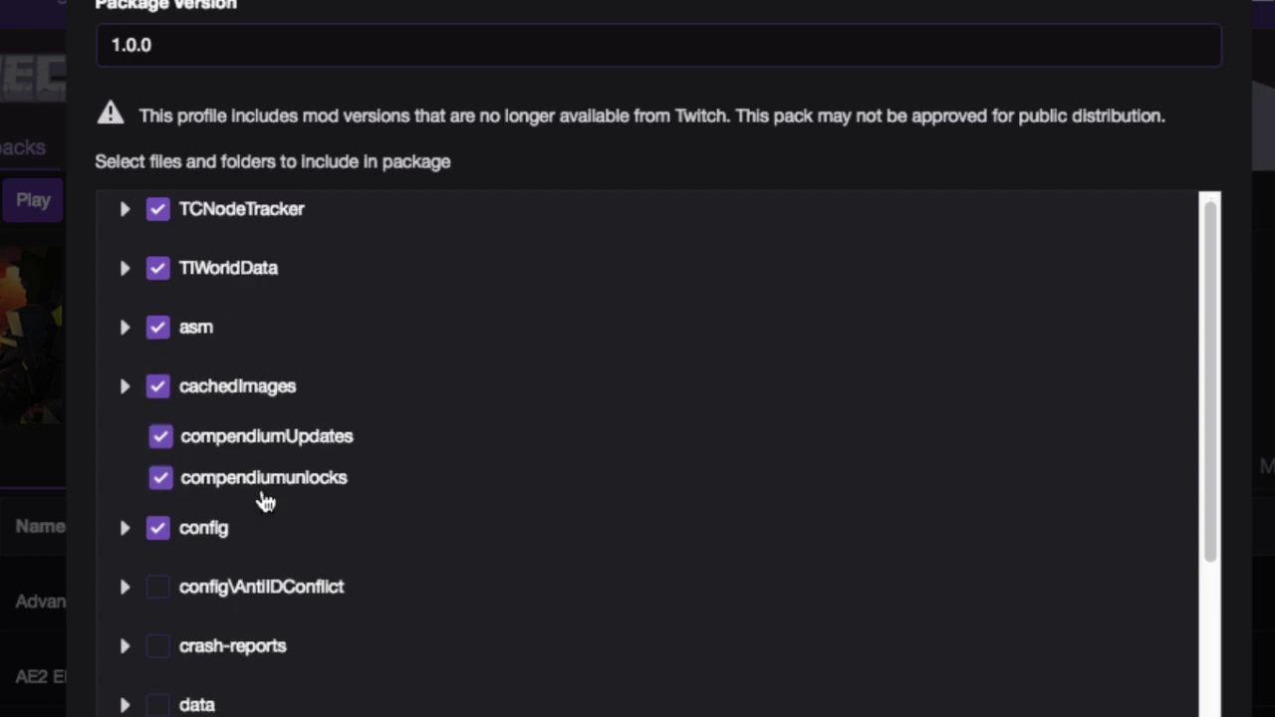
pyautogui.scroll(-3, 264, 498)
pyautogui.scroll(-2, 261, 497)
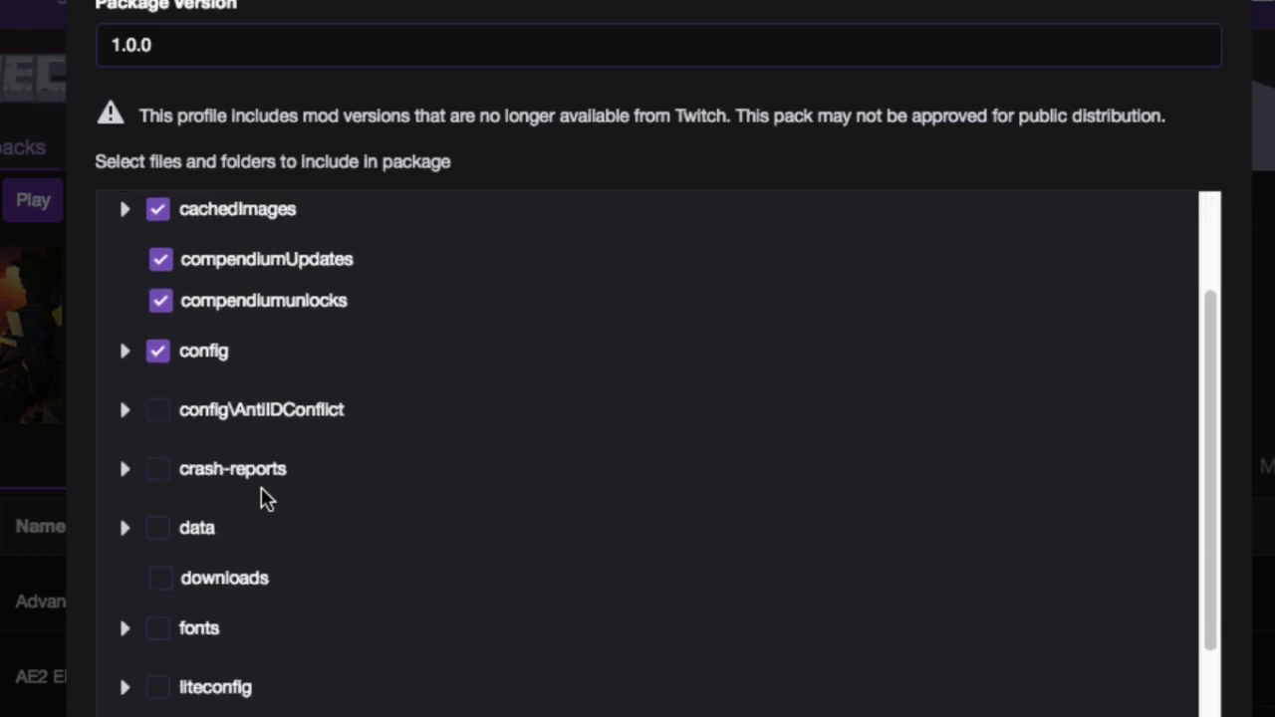
pyautogui.click(161, 414)
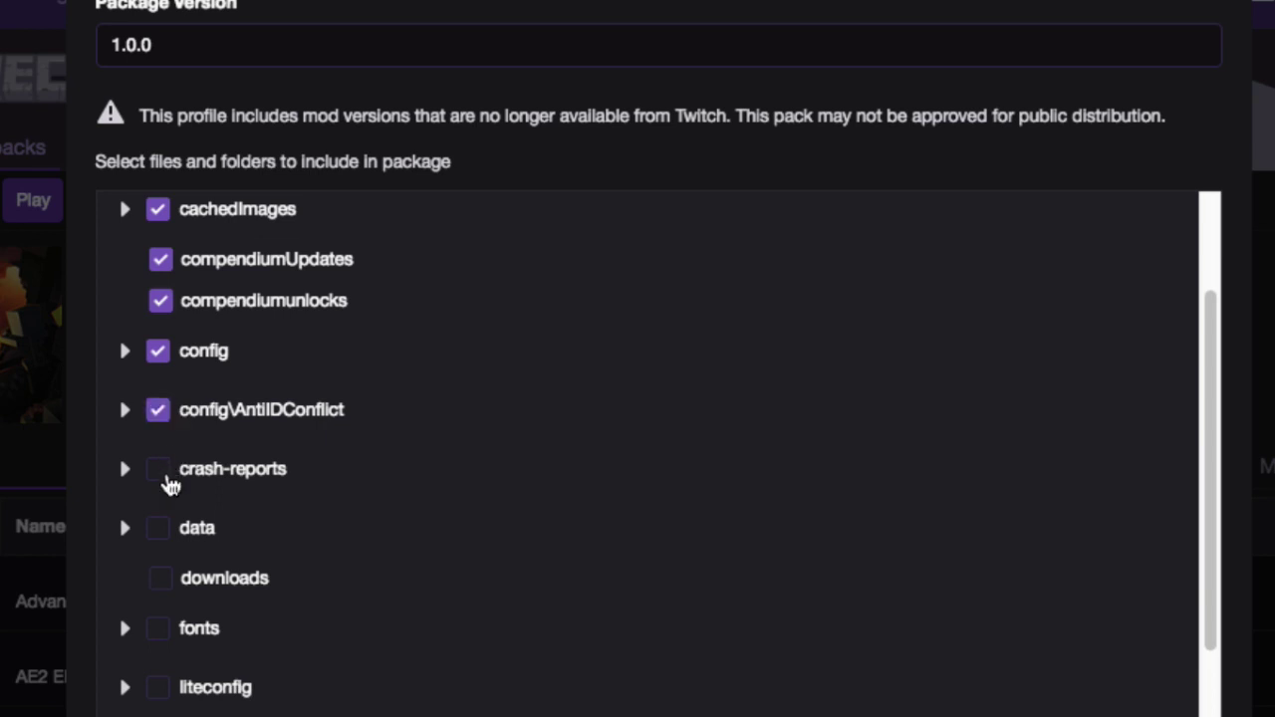
pyautogui.scroll(-3, 219, 484)
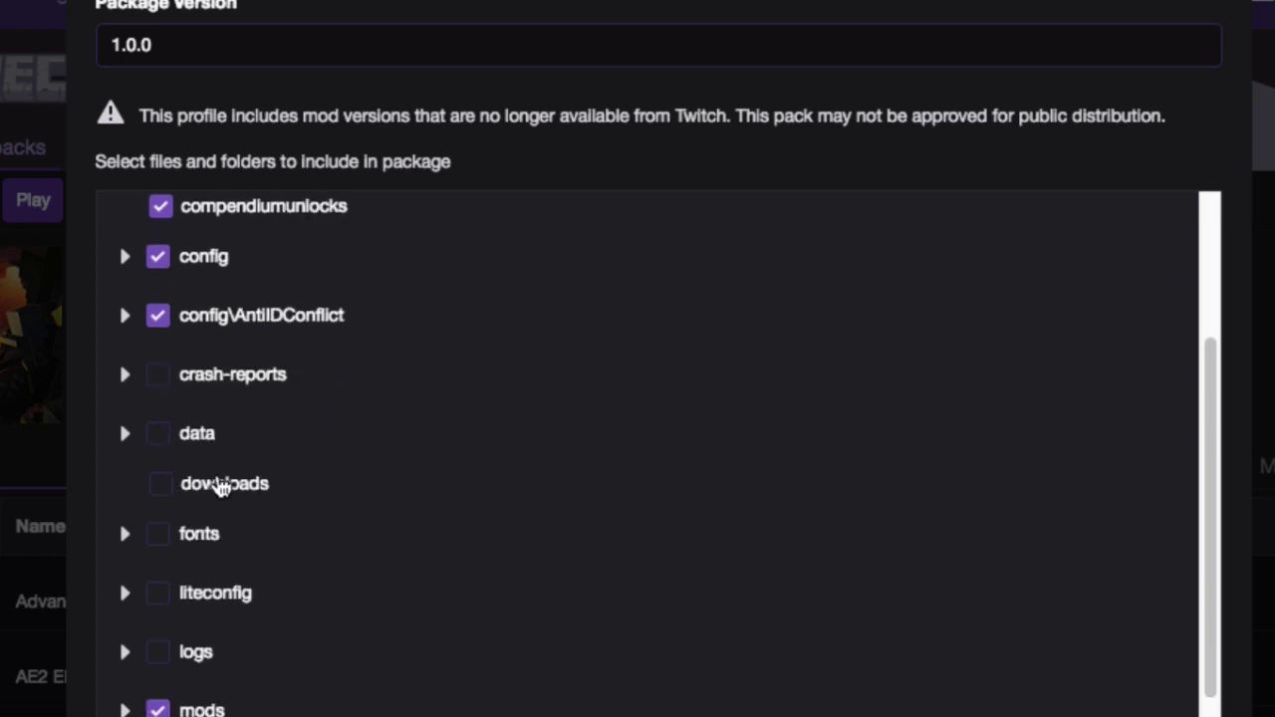
pyautogui.click(163, 440)
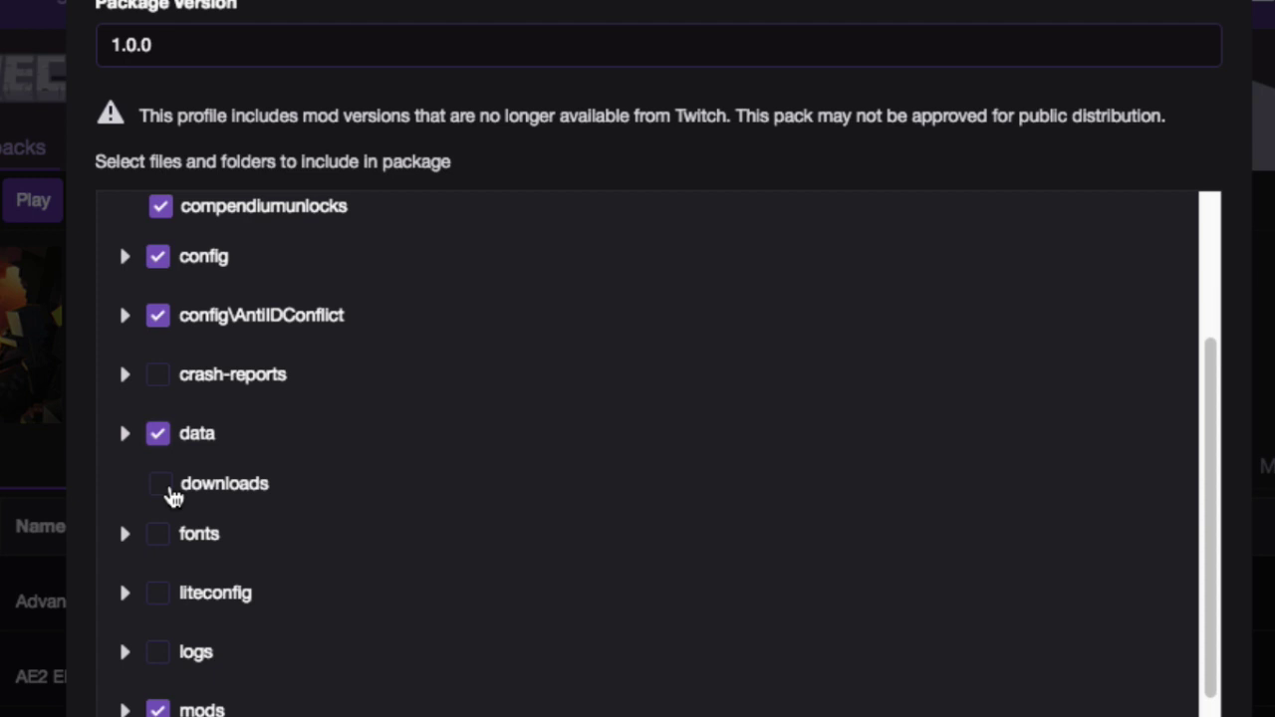
# Tick the fonts, downloads, liteconfig, scripts and structures folders for export.
pyautogui.scroll(-1, 249, 498)
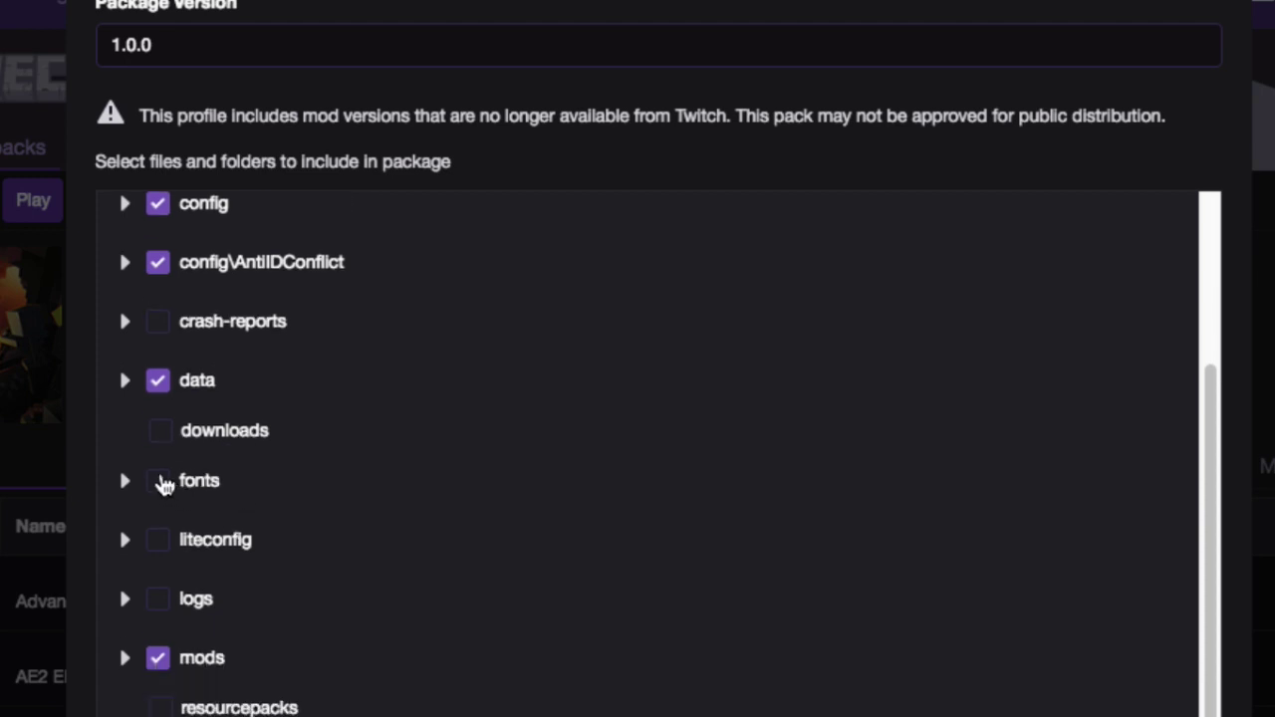
pyautogui.click(162, 483)
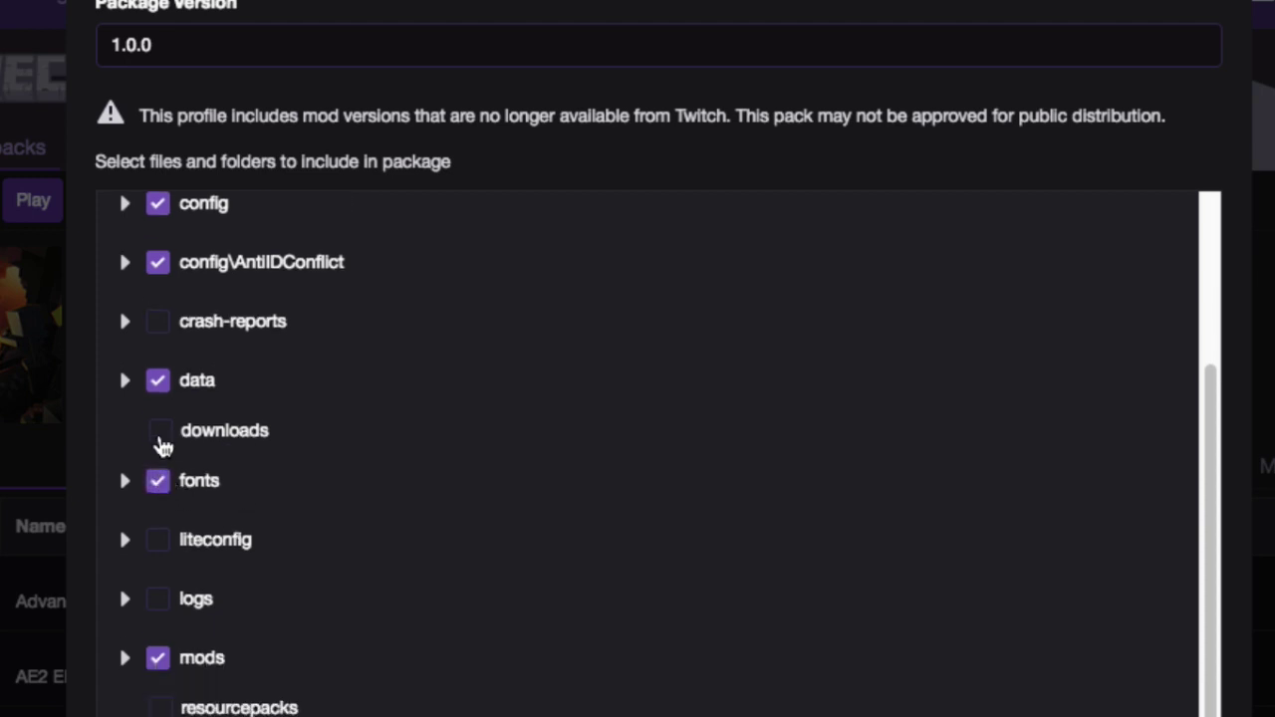
pyautogui.click(161, 438)
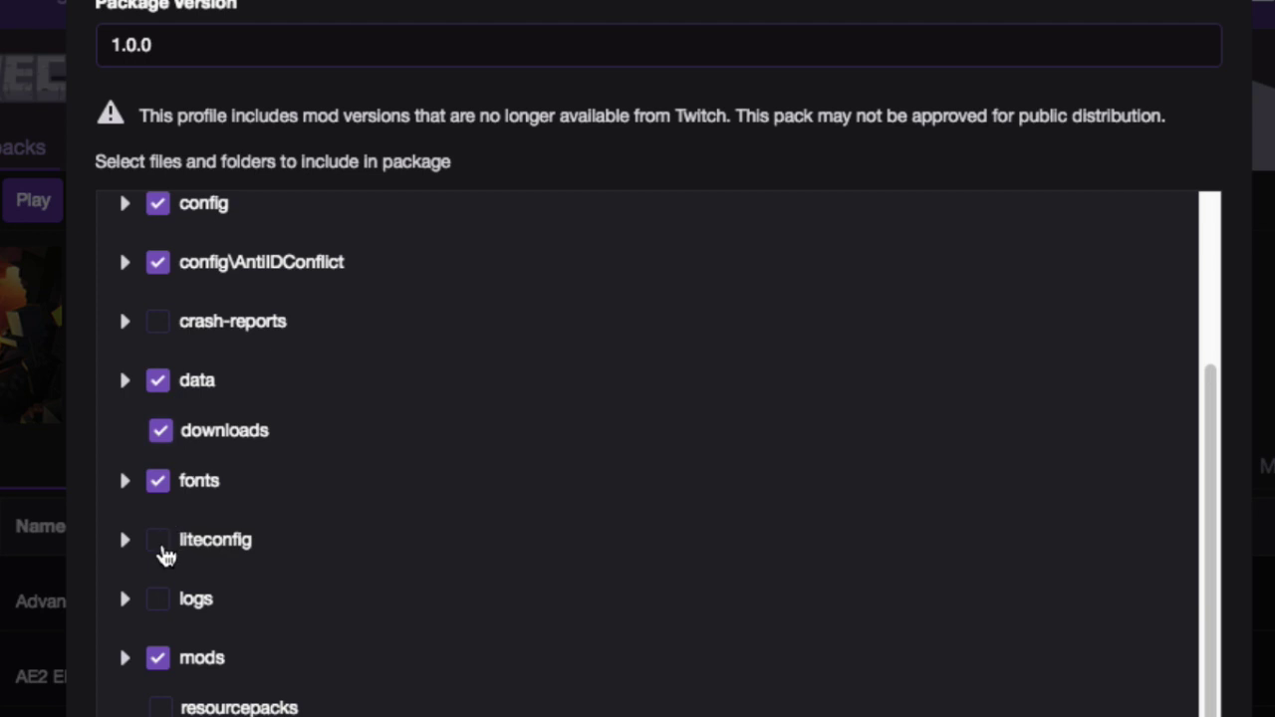
pyautogui.click(163, 545)
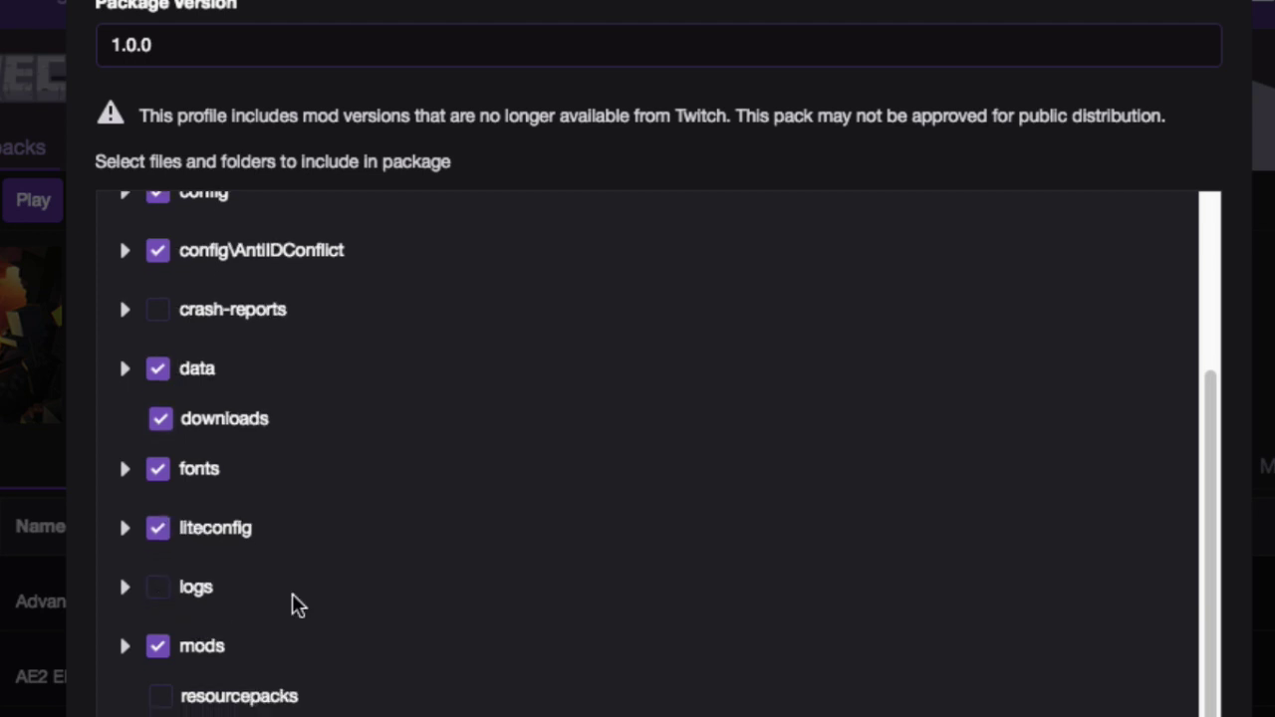
pyautogui.scroll(-5, 292, 597)
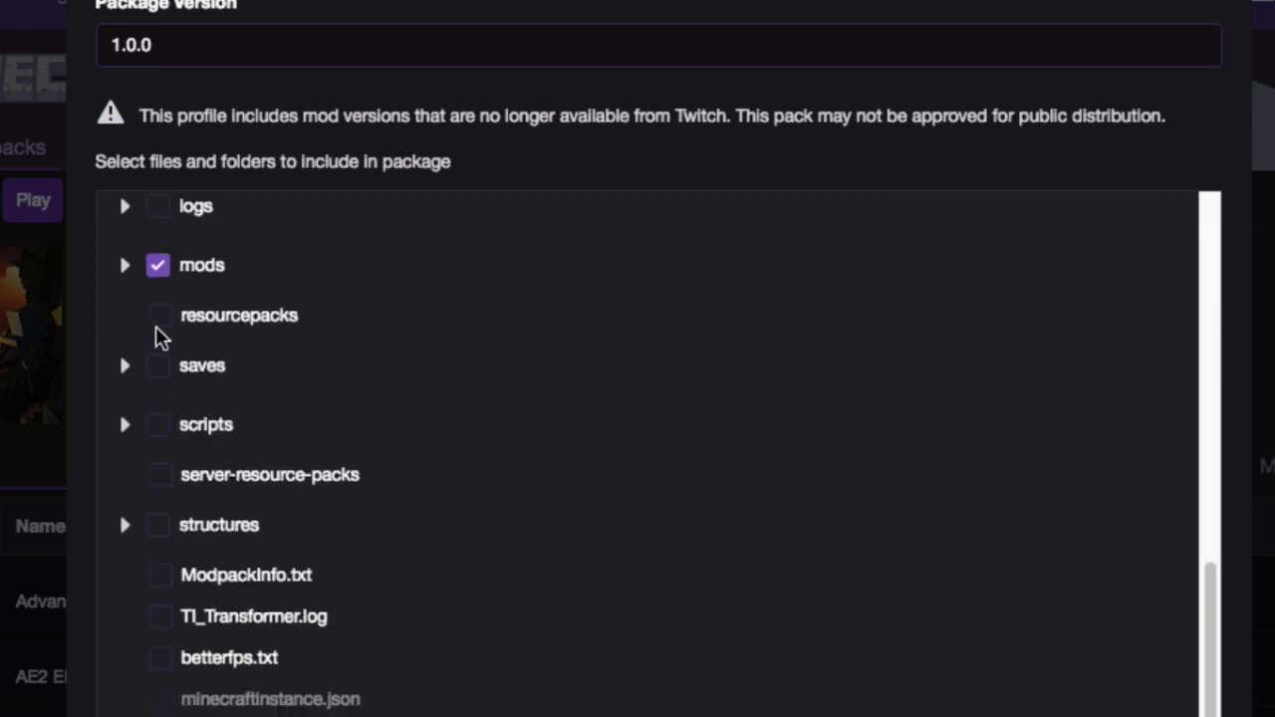
pyautogui.click(161, 426)
pyautogui.scroll(-1, 167, 438)
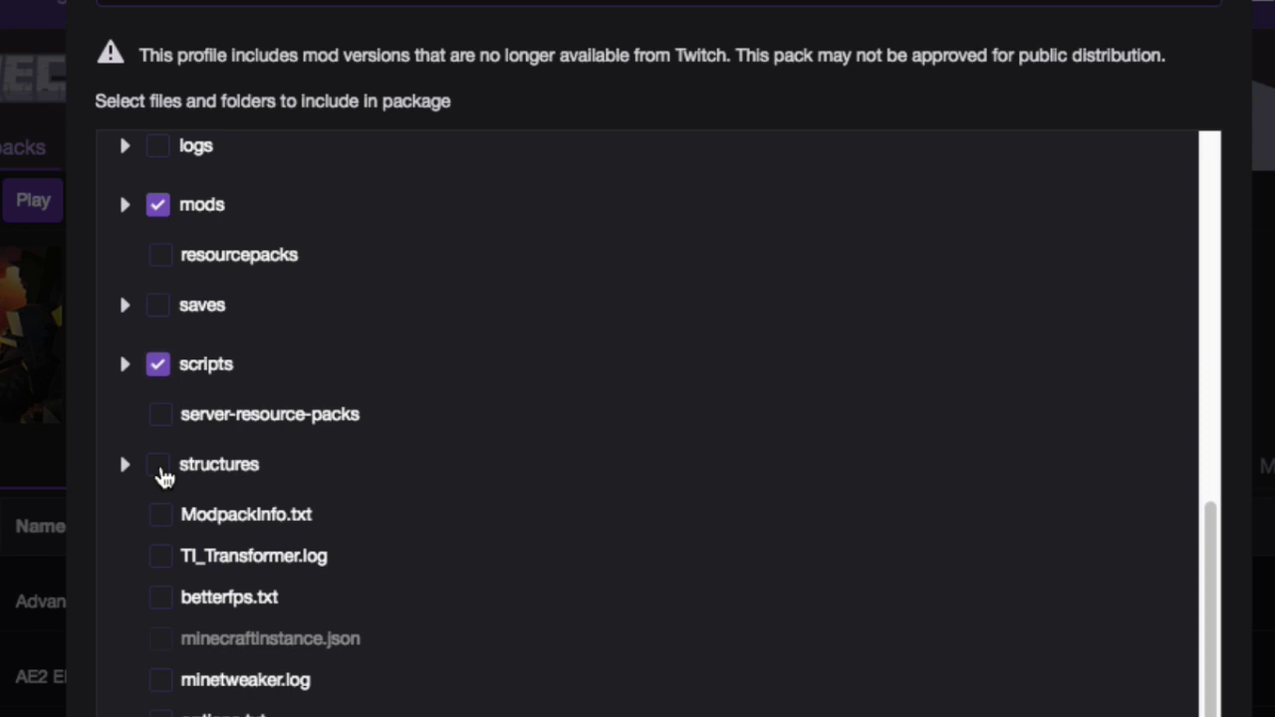
pyautogui.click(161, 472)
# Tick ModpackInfo.txt, TI_Transformer.log, betterfps.txt, minetweaker.log, options.txt, options_skinport.txt and optionsof.txt.
pyautogui.click(163, 519)
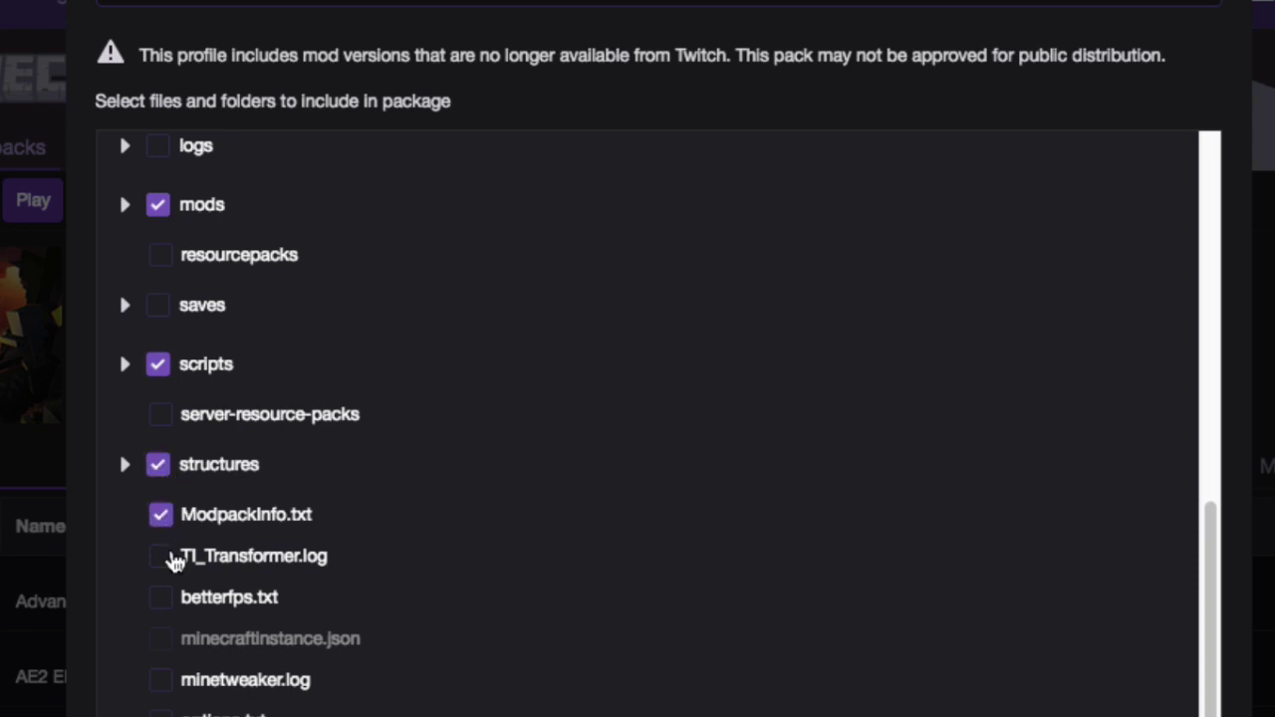
pyautogui.click(163, 561)
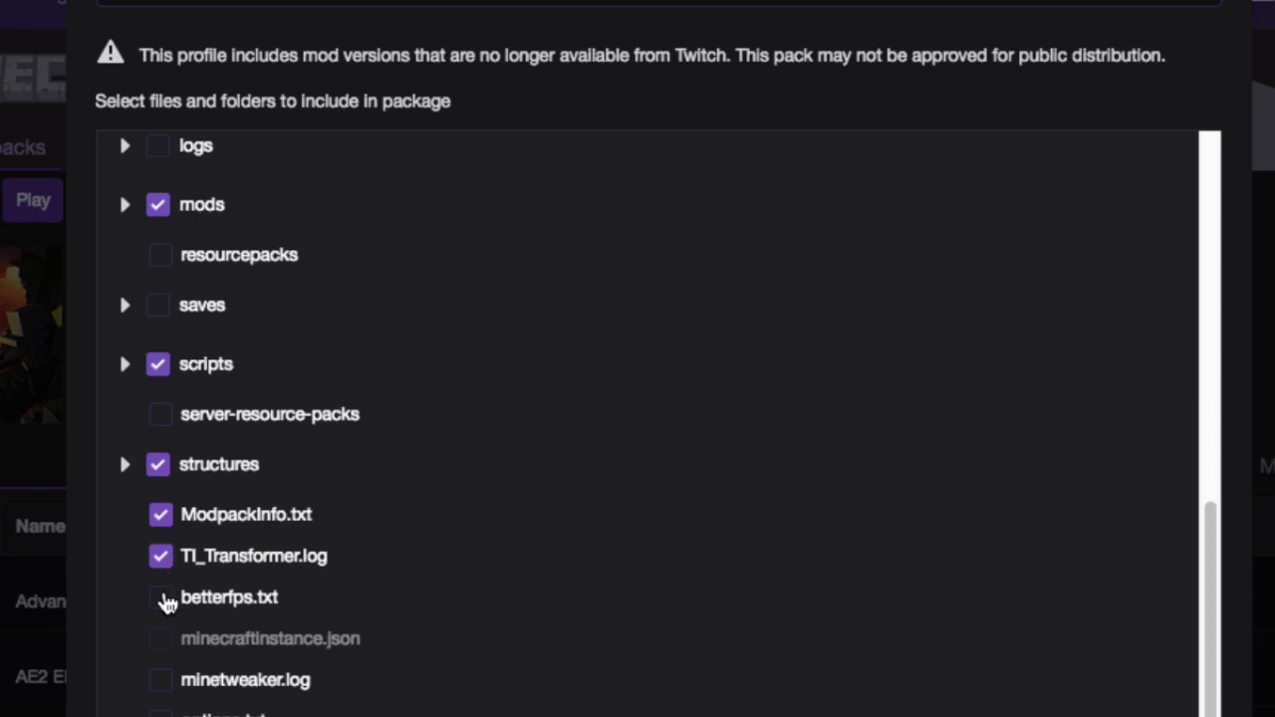
pyautogui.click(162, 598)
pyautogui.click(162, 678)
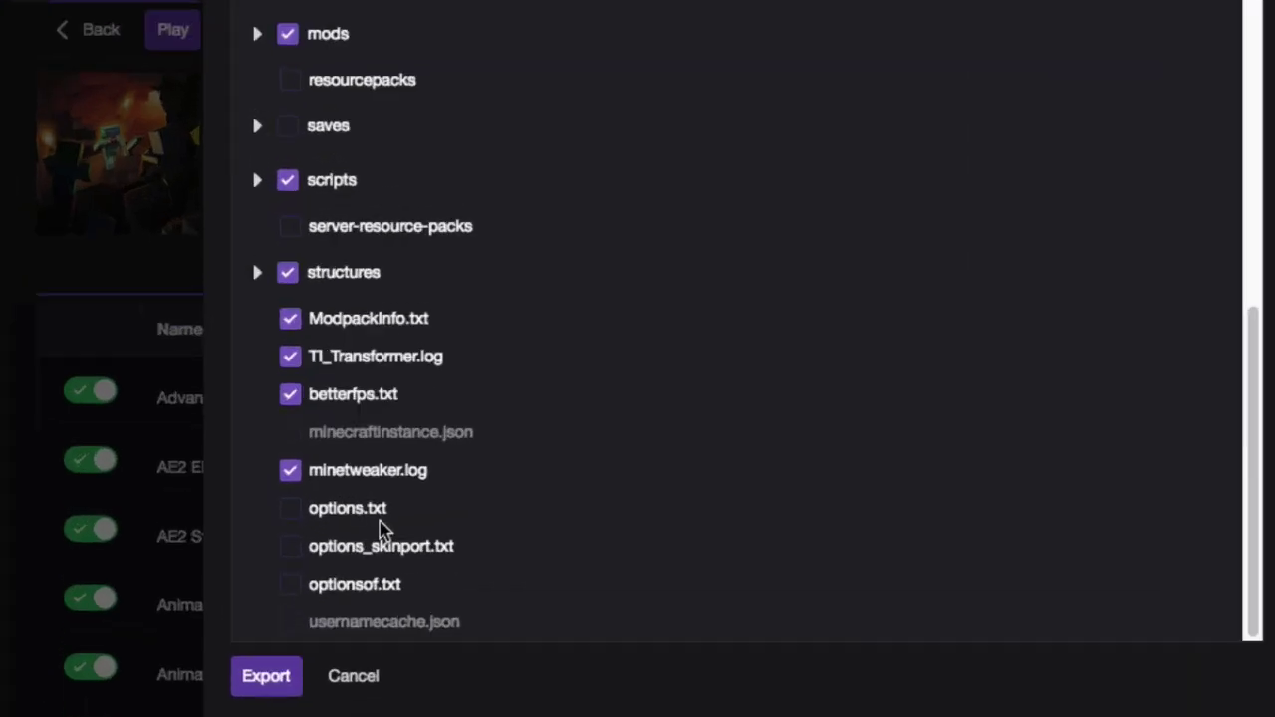
pyautogui.click(320, 514)
pyautogui.click(298, 552)
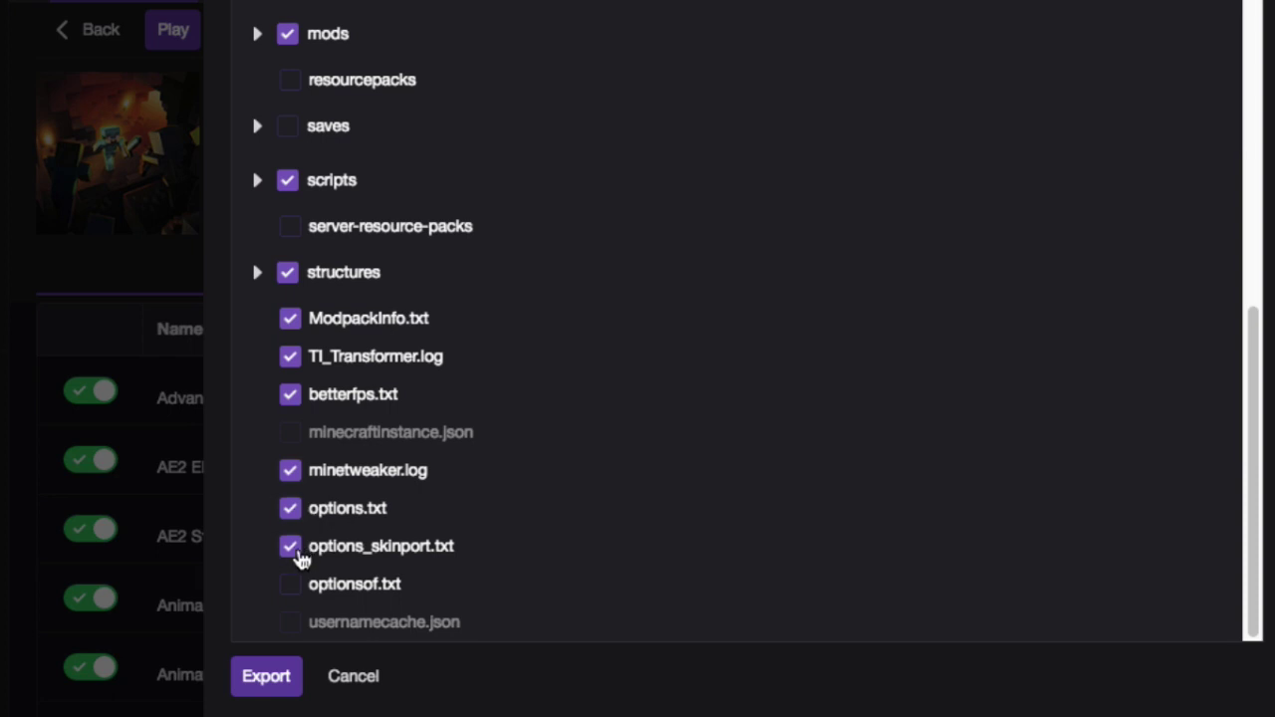
pyautogui.click(295, 590)
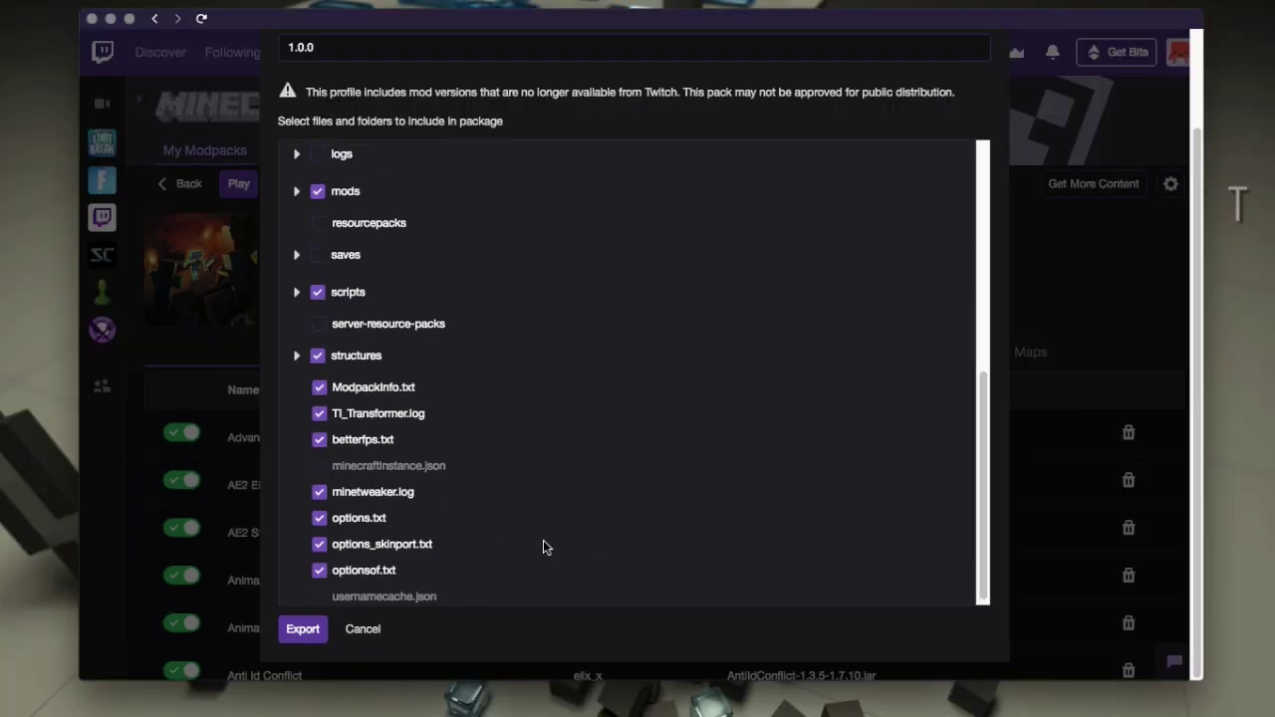
pyautogui.scroll(10, 614, 556)
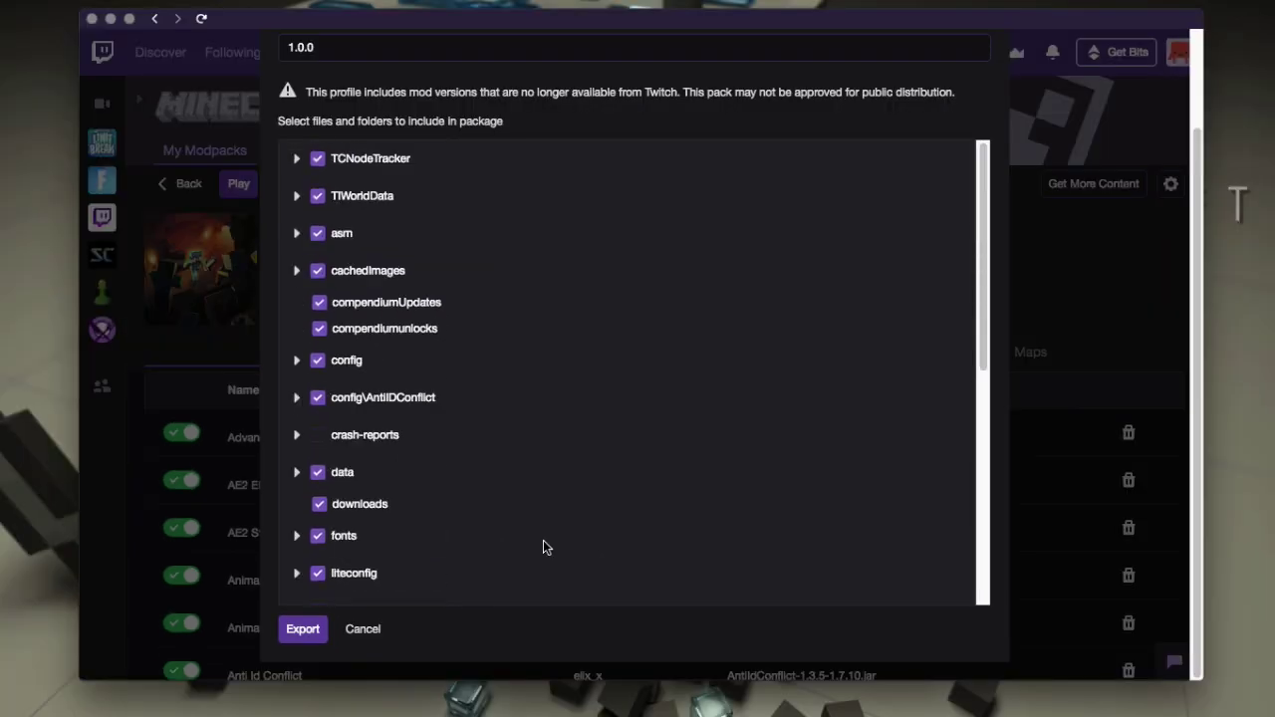
pyautogui.scroll(-10, 615, 556)
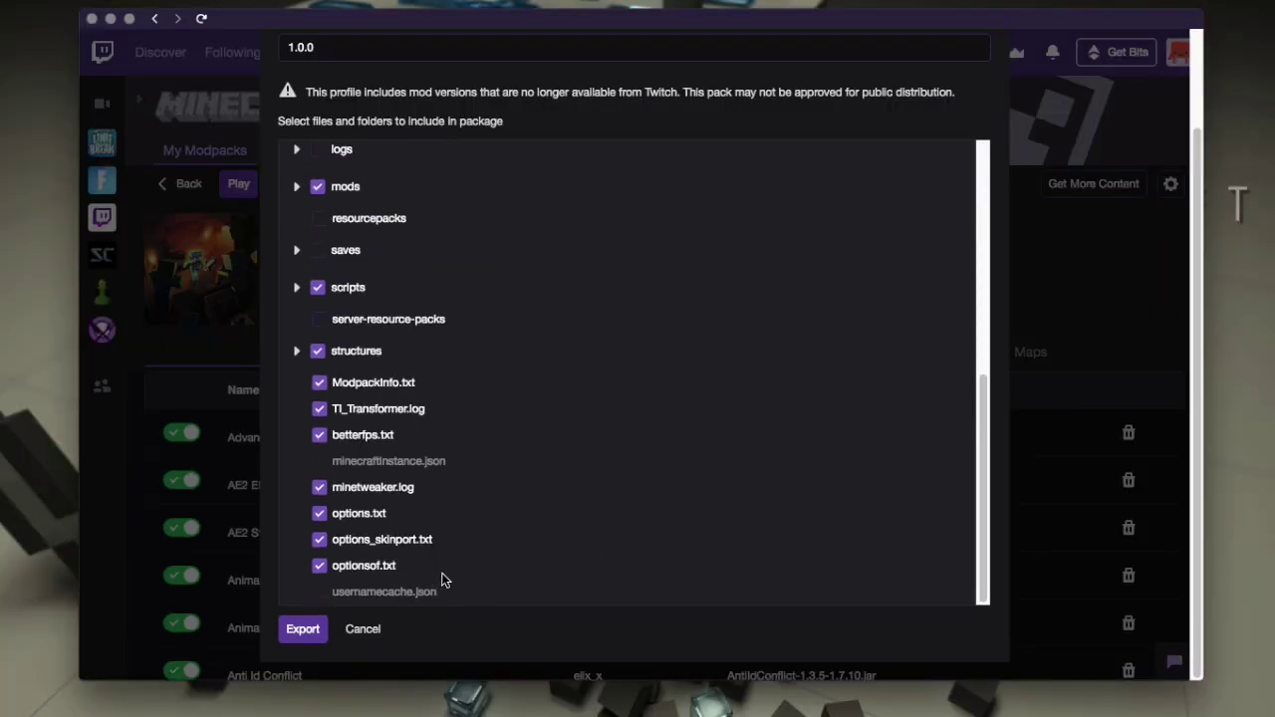
pyautogui.scroll(10, 505, 551)
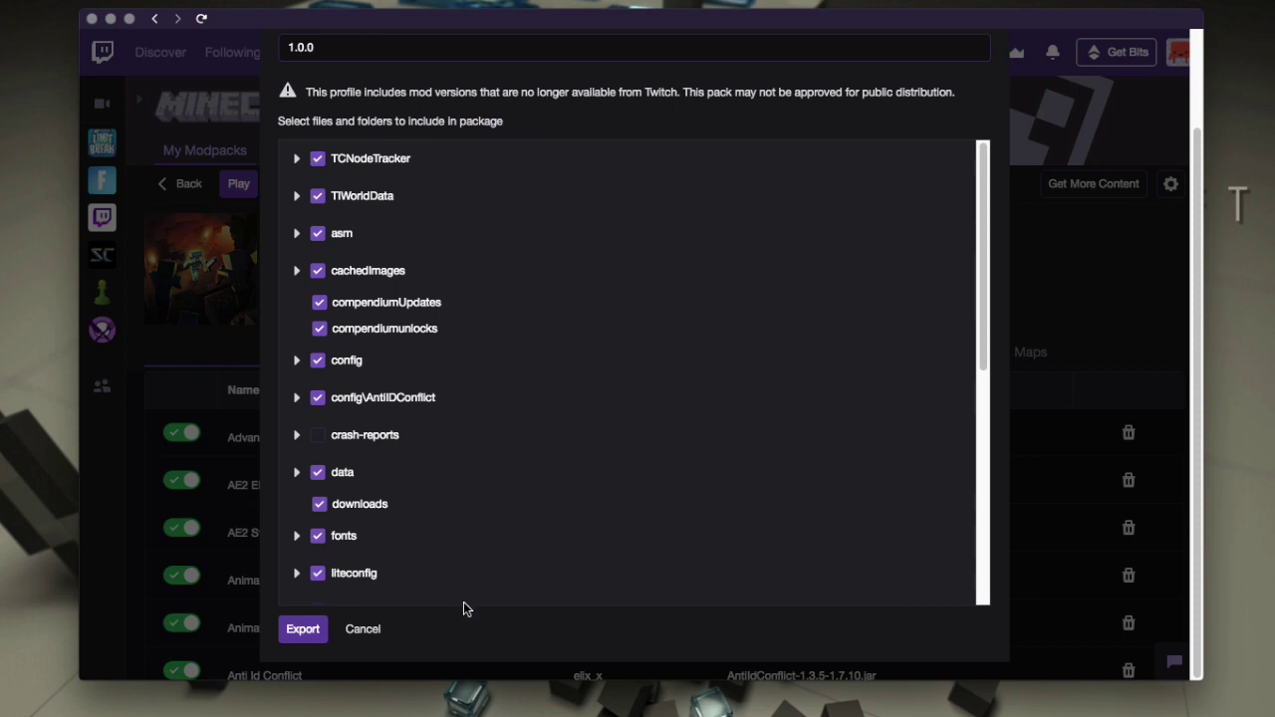
# Export the pack as 'The Great Scott Thaumpack.zip' into the Export folder, dropping the version suffix.
pyautogui.click(303, 629)
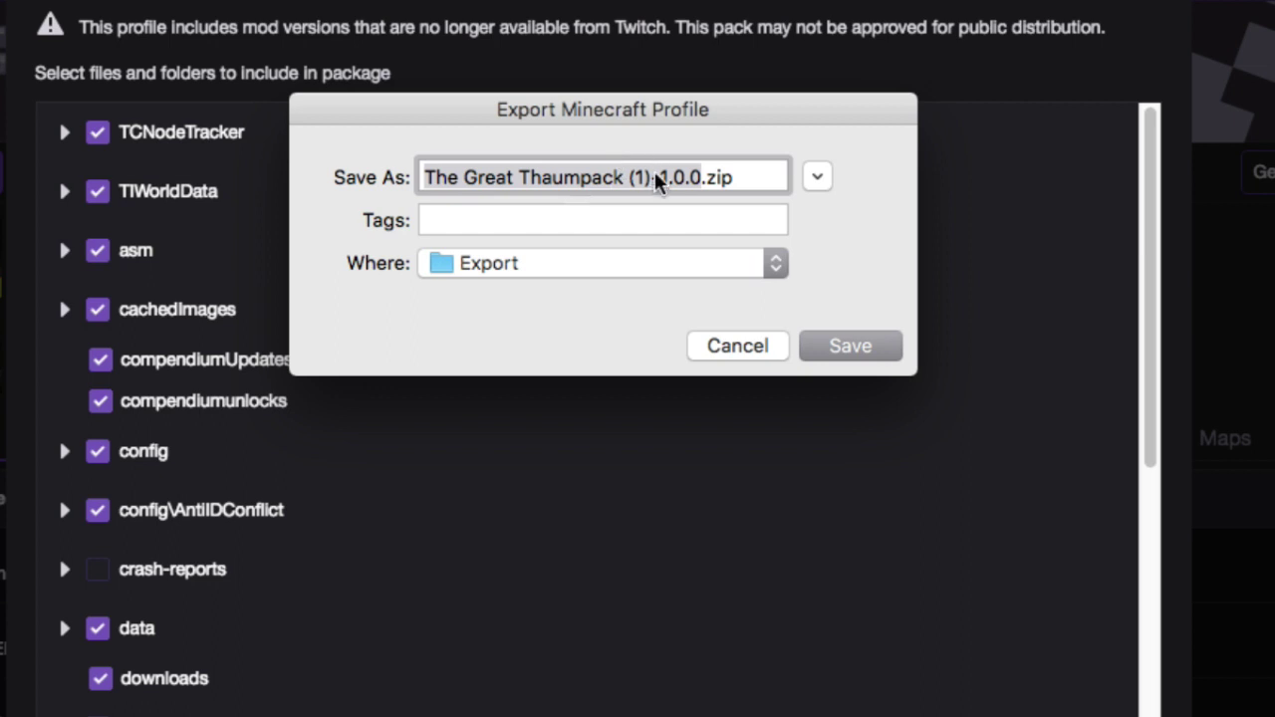
pyautogui.click(655, 181)
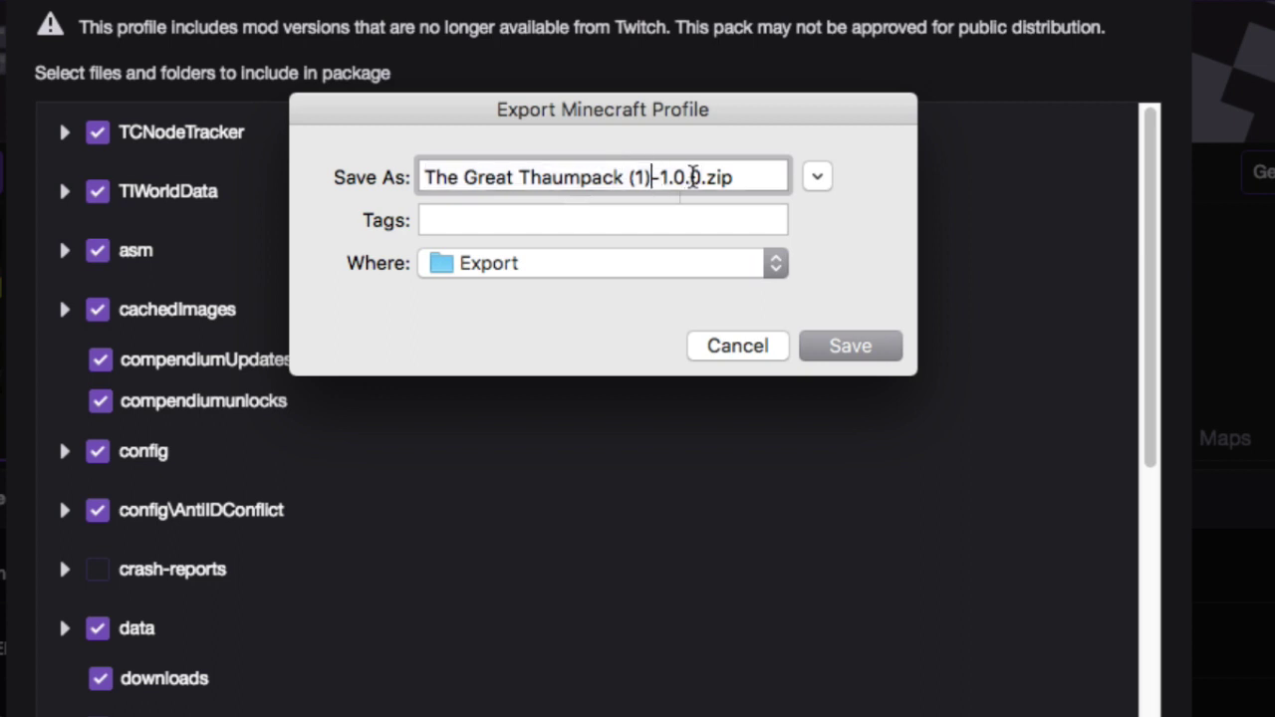
pyautogui.click(703, 180)
pyautogui.press('BackSpace')
pyautogui.press('BackSpace')
pyautogui.press('BackSpace')
pyautogui.press('BackSpace')
pyautogui.press('BackSpace')
pyautogui.press('BackSpace')
pyautogui.press('BackSpace')
pyautogui.press('BackSpace')
pyautogui.press('BackSpace')
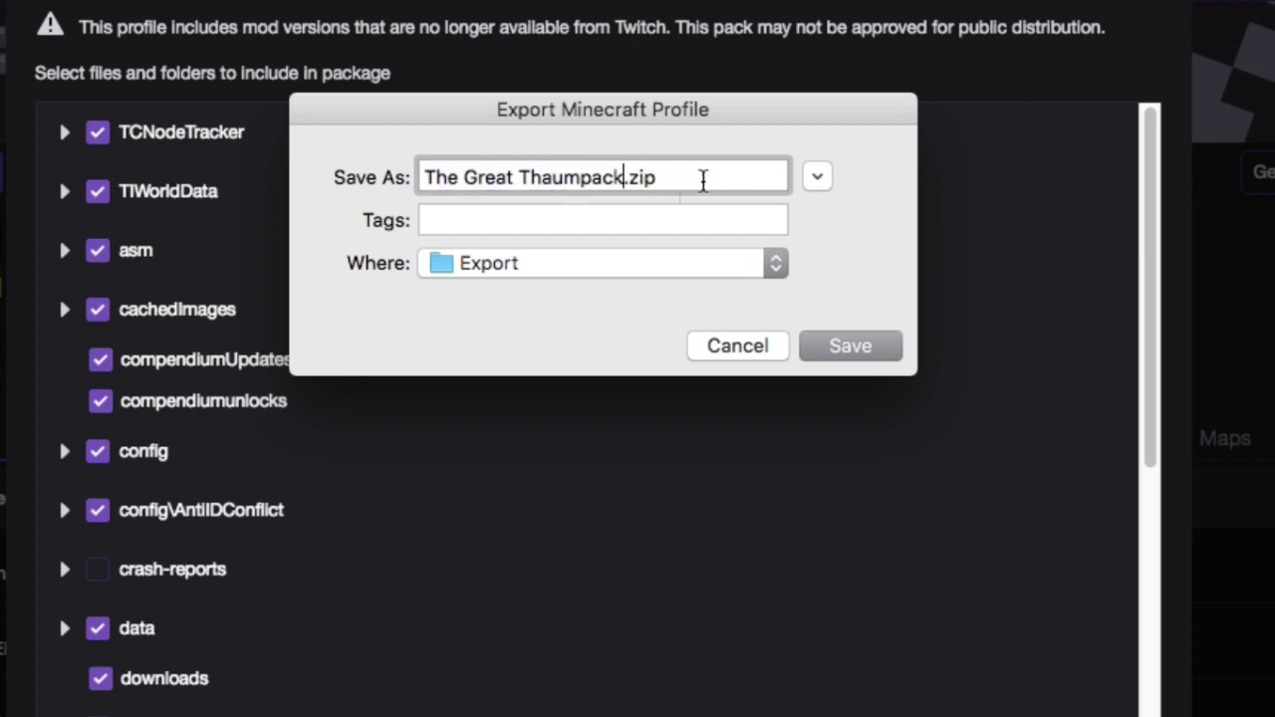
pyautogui.click(520, 180)
pyautogui.write('Scott')
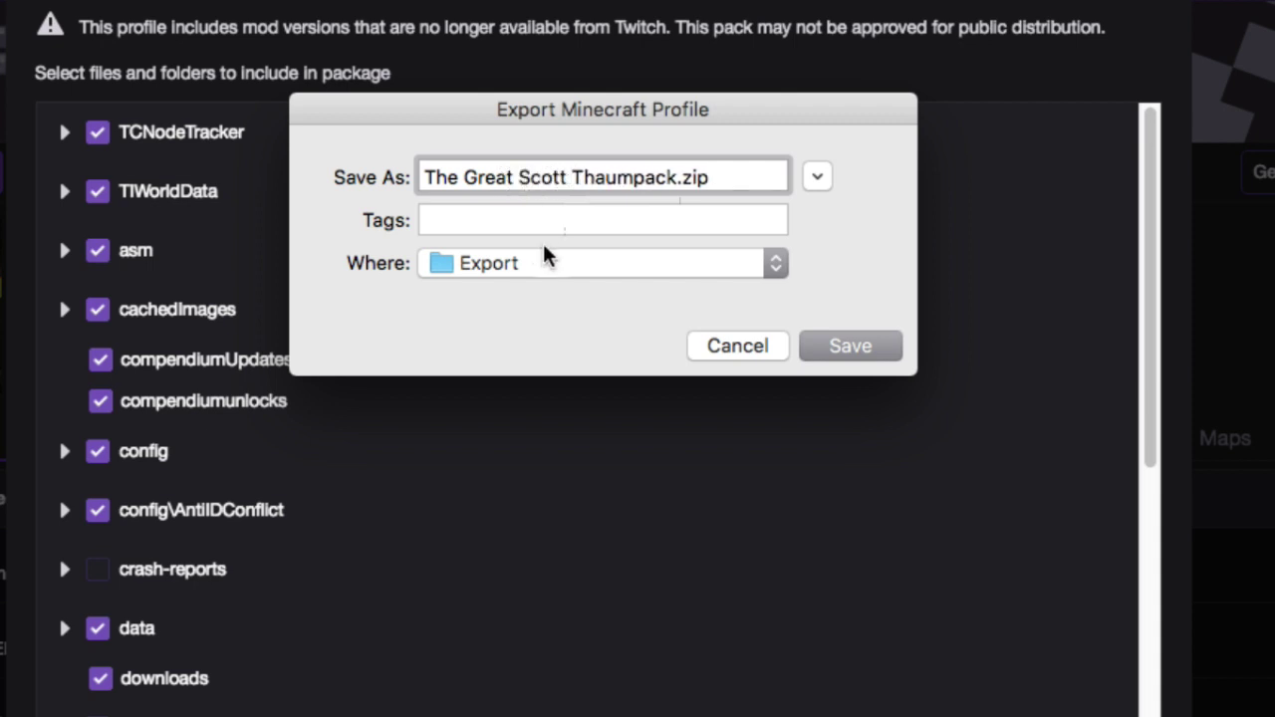
pyautogui.click(830, 338)
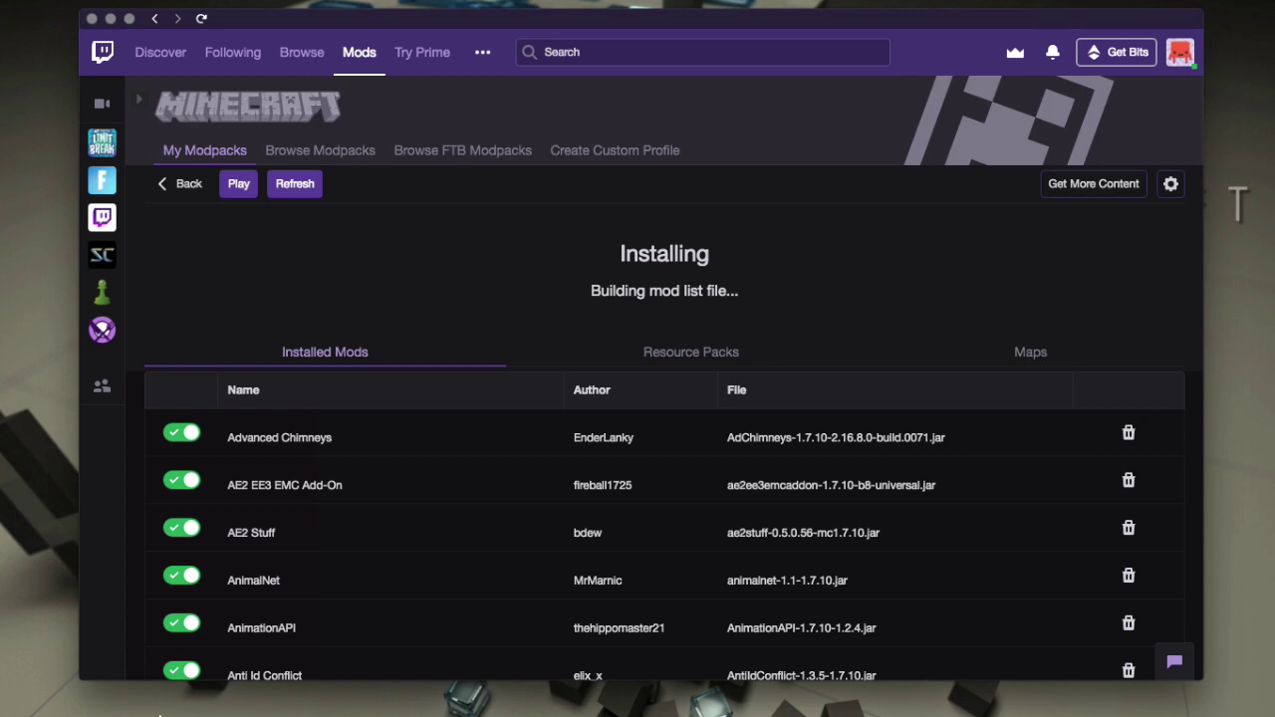
# After the export completes, open Finder on the Export folder showing the 19 MB zip.
pyautogui.moveTo(149, 712)
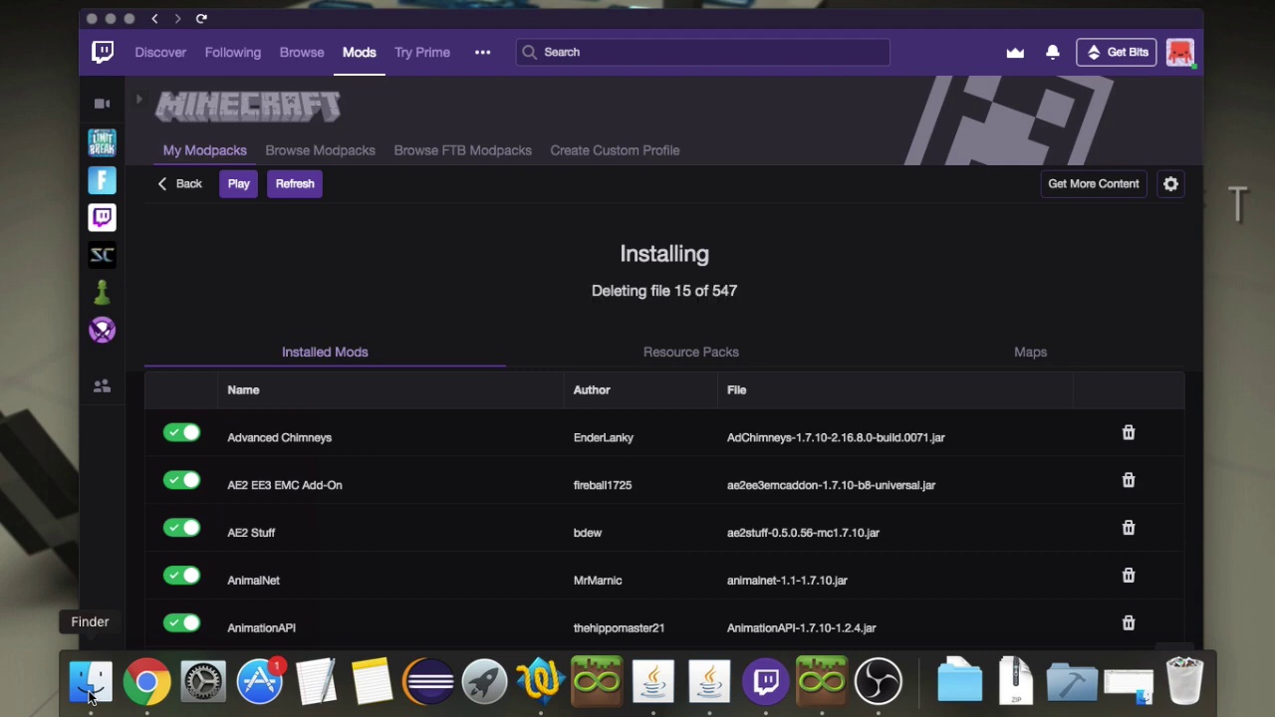
pyautogui.click(91, 691)
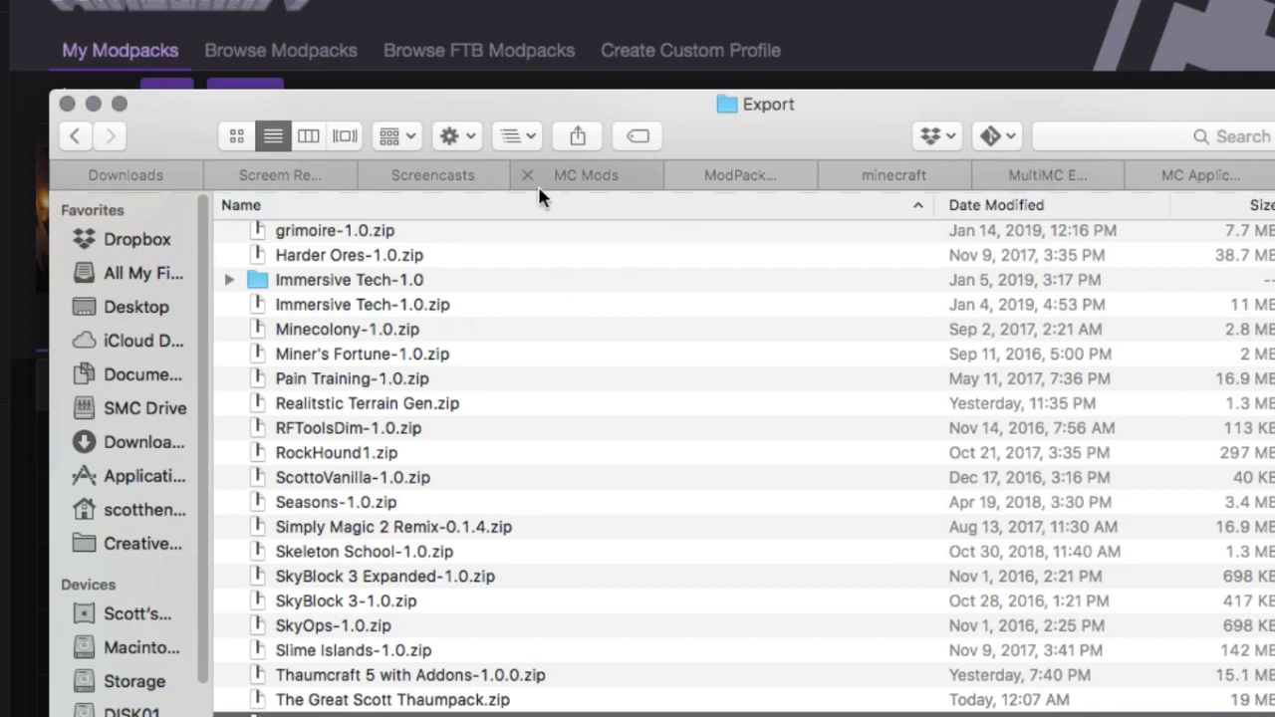
# Extract The Great Scott Thaumpack.zip and open the resulting The Great Scott Thaumpack folder.
pyautogui.click(518, 137)
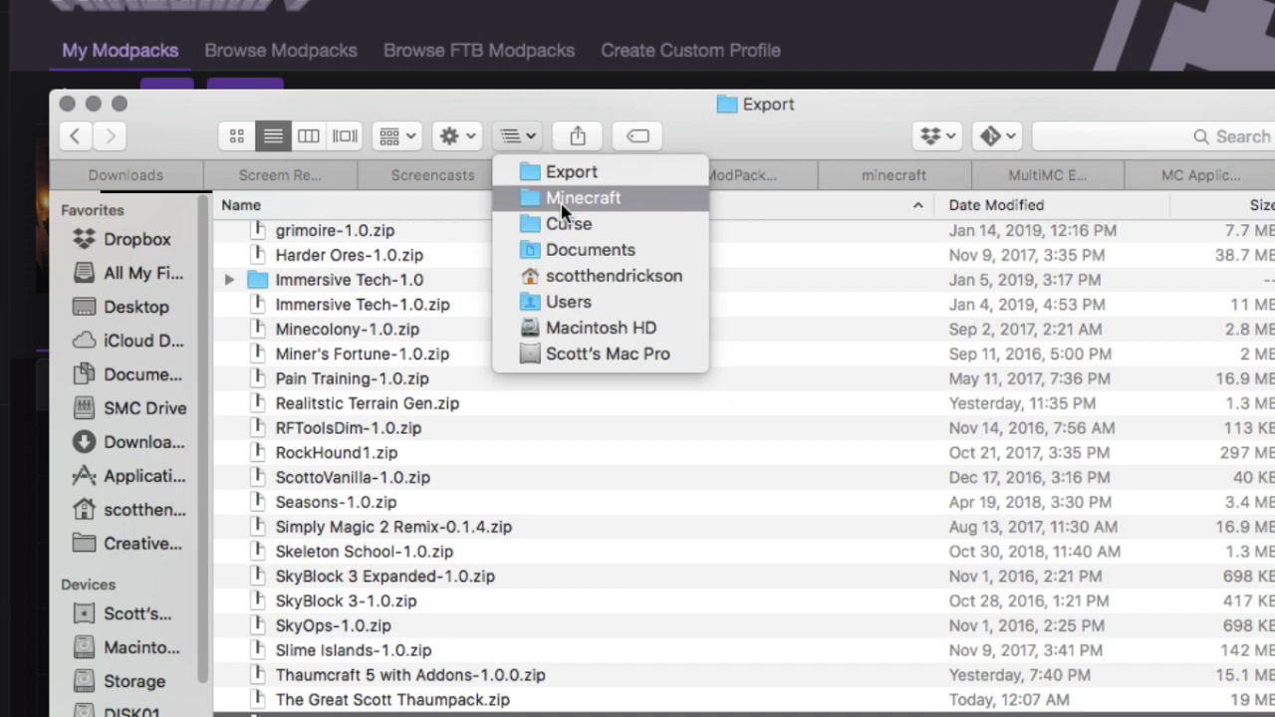
pyautogui.click(528, 584)
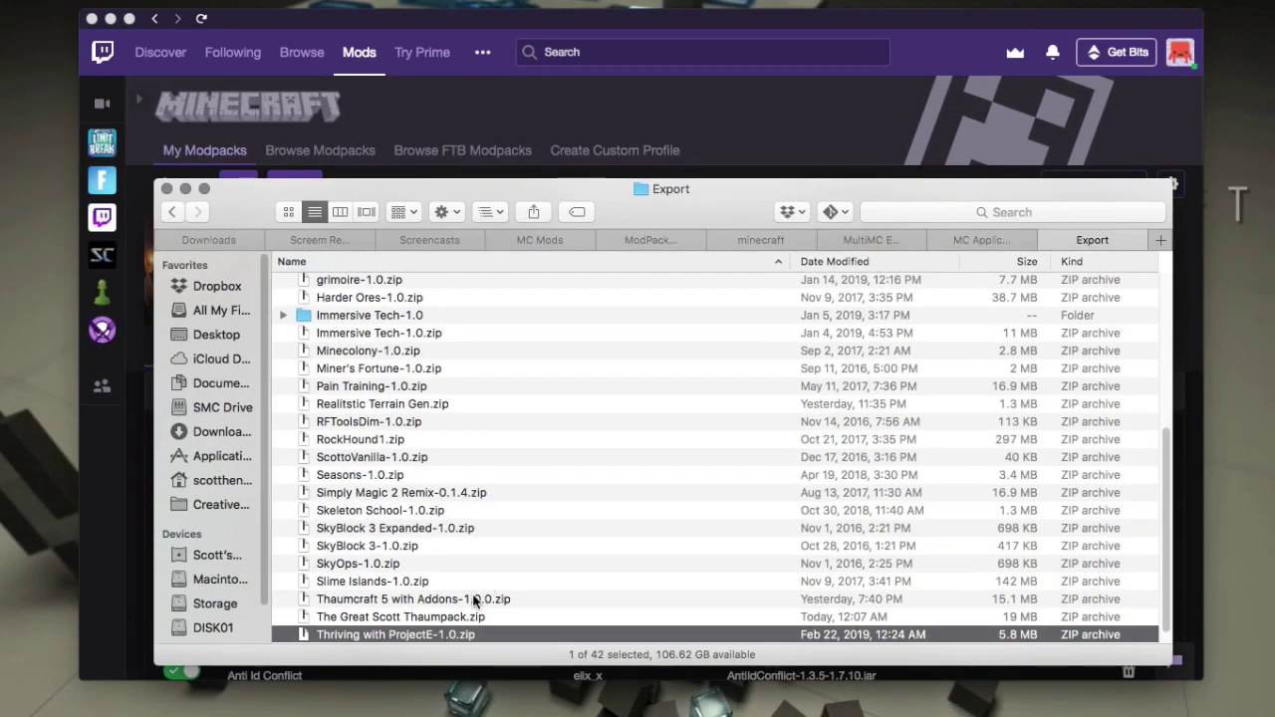
pyautogui.click(393, 618)
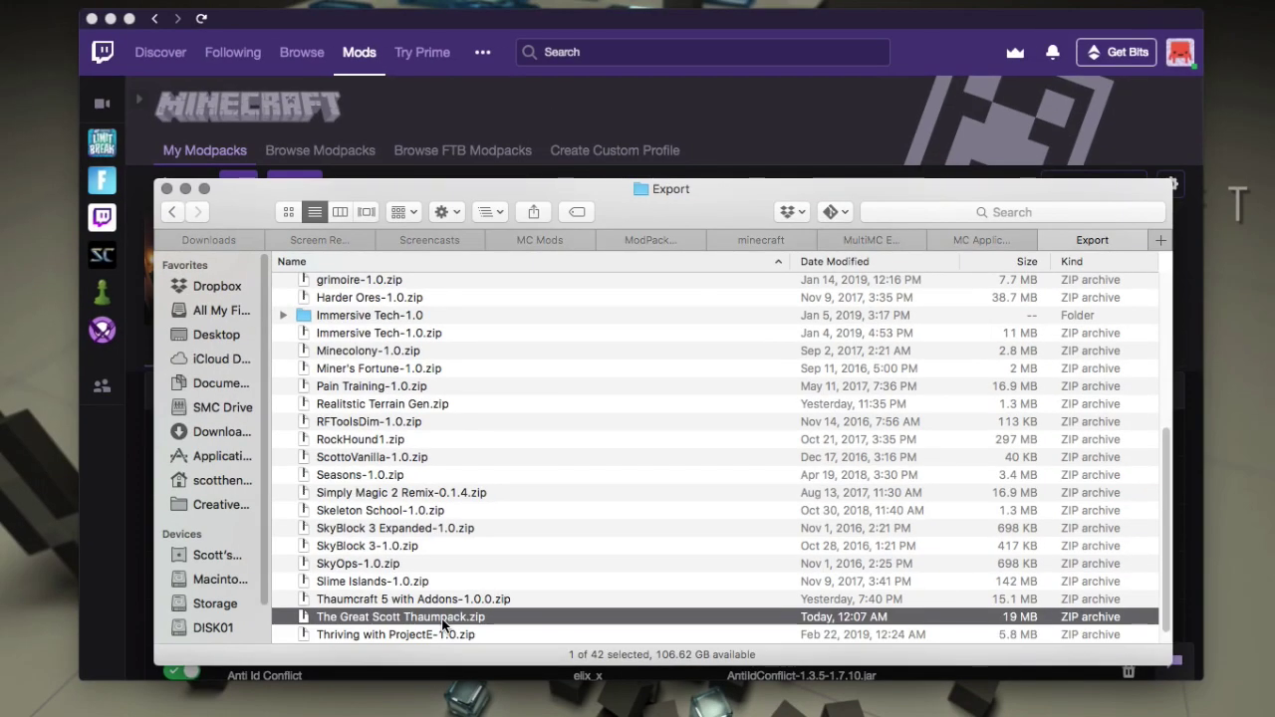
pyautogui.doubleClick(391, 619)
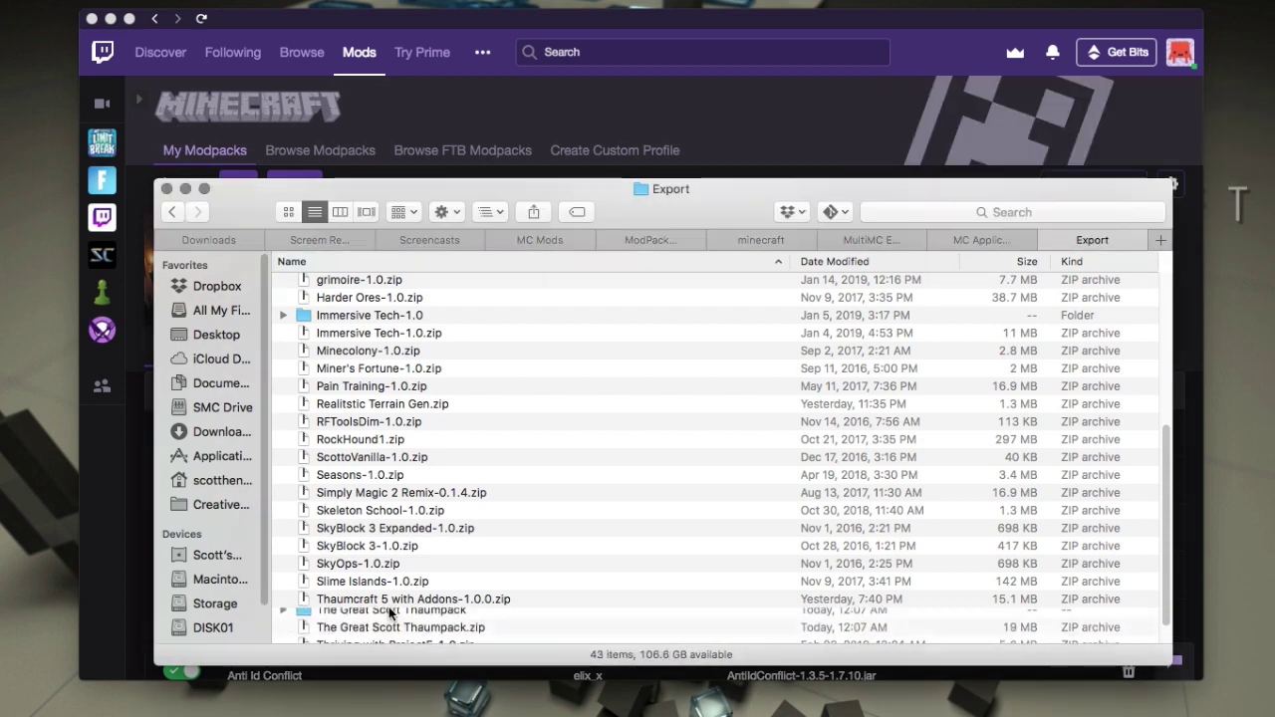
pyautogui.scroll(-2, 390, 618)
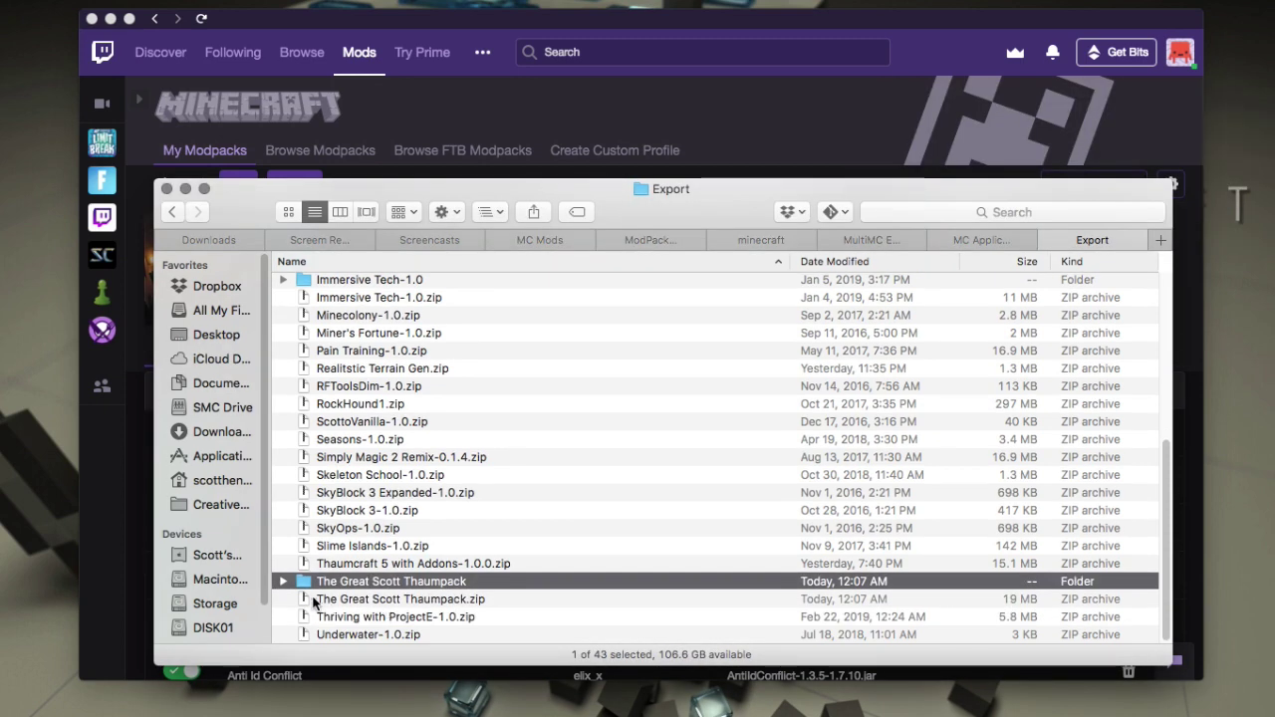
pyautogui.doubleClick(358, 584)
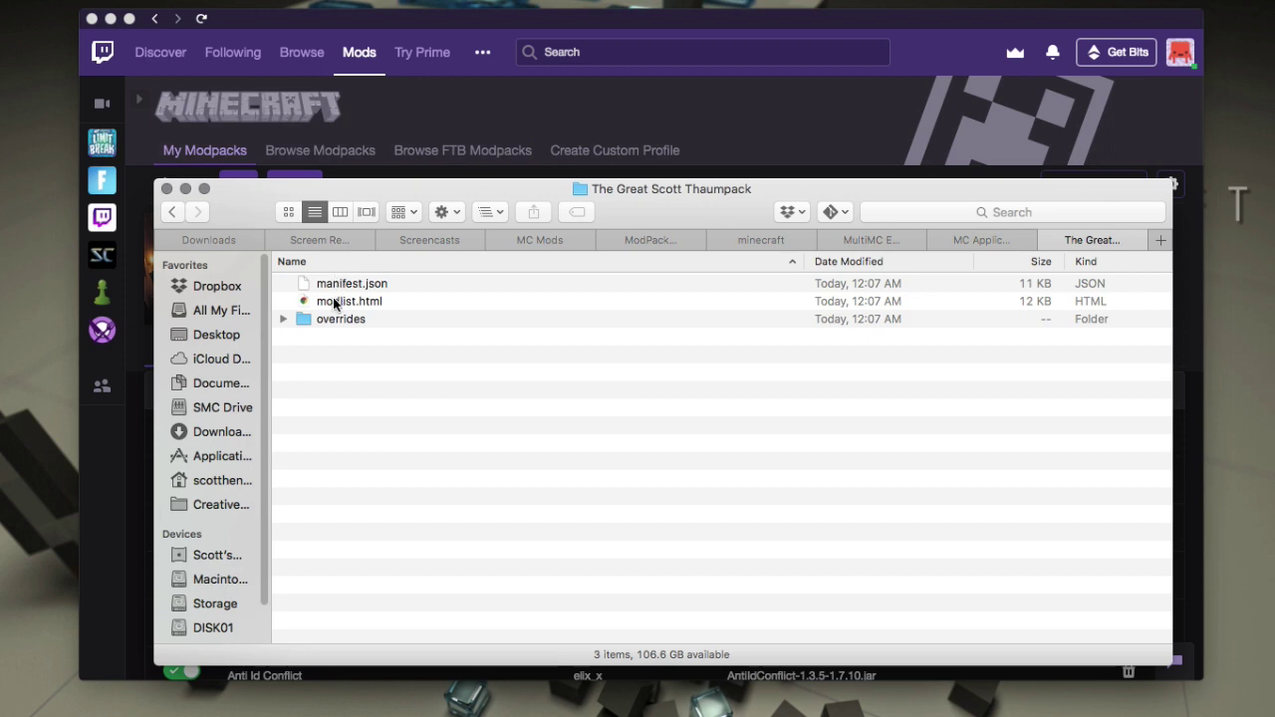
# Expand overrides and open its mods folder to inspect the exported mods.
pyautogui.click(335, 303)
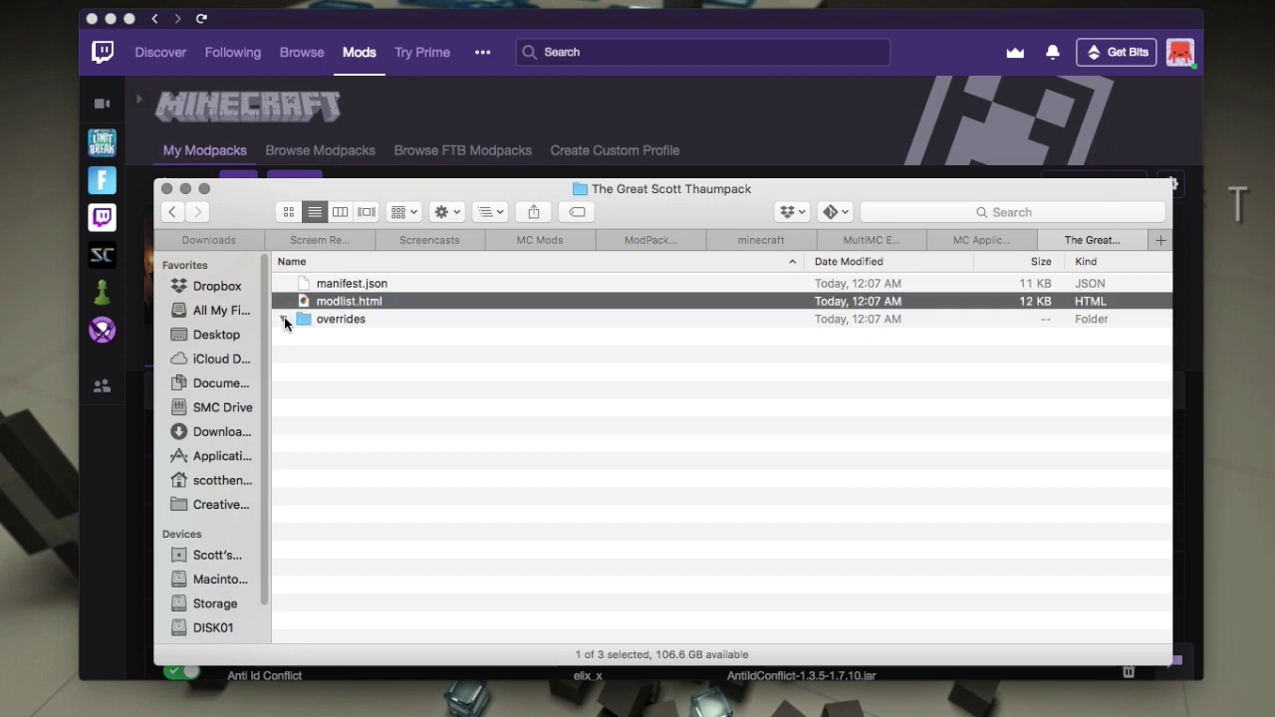
pyautogui.click(284, 319)
pyautogui.scroll(-1, 341, 426)
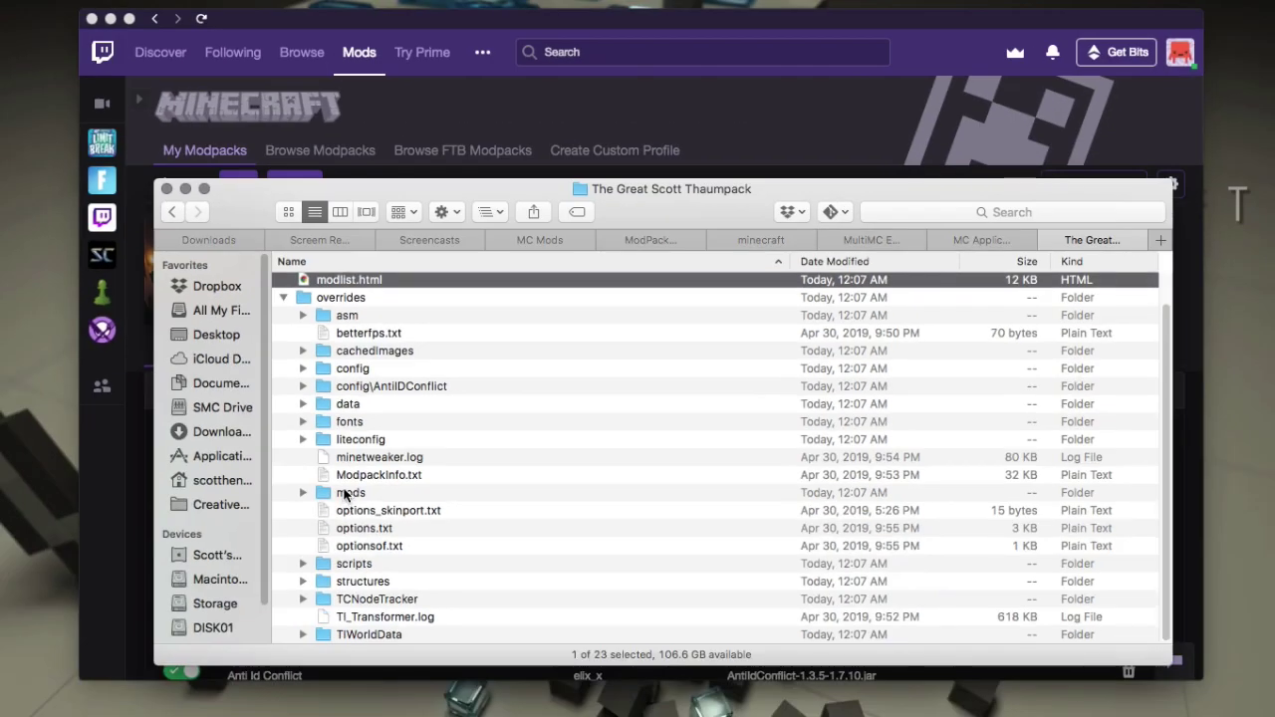
pyautogui.doubleClick(349, 493)
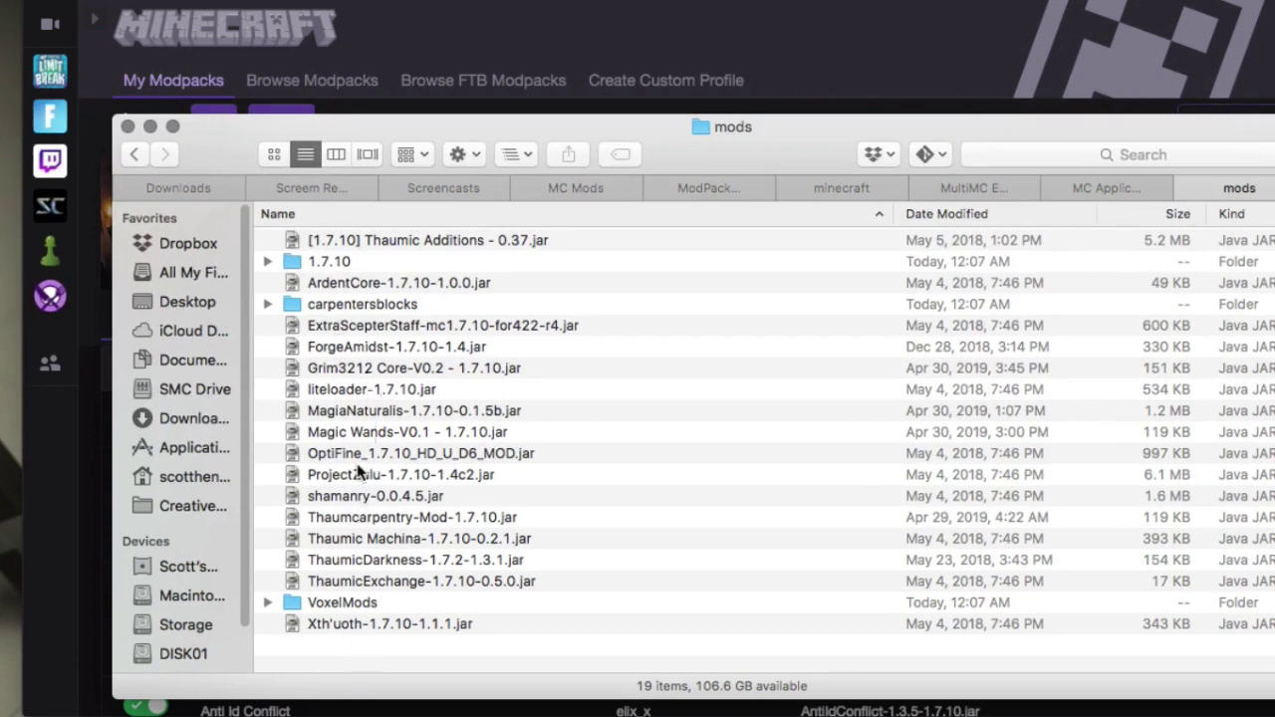
# Return to the pack folder and Quick Look modlist.html.
pyautogui.click(134, 155)
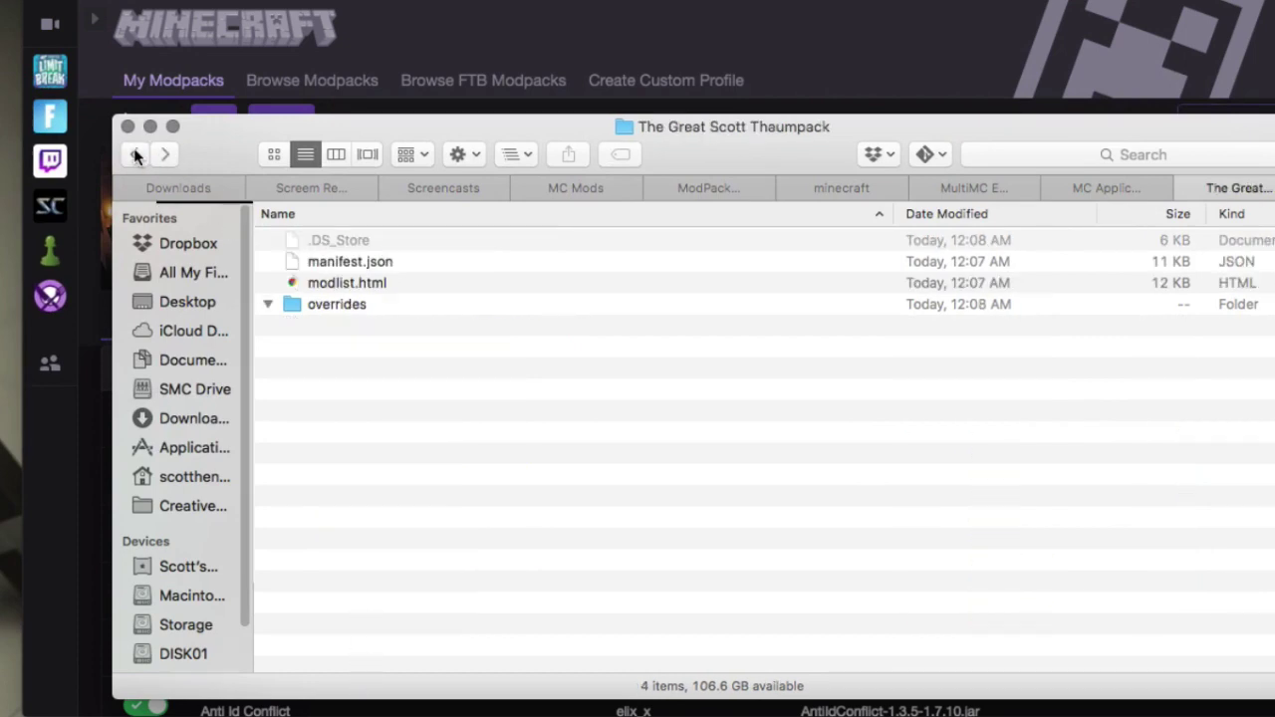
pyautogui.click(268, 305)
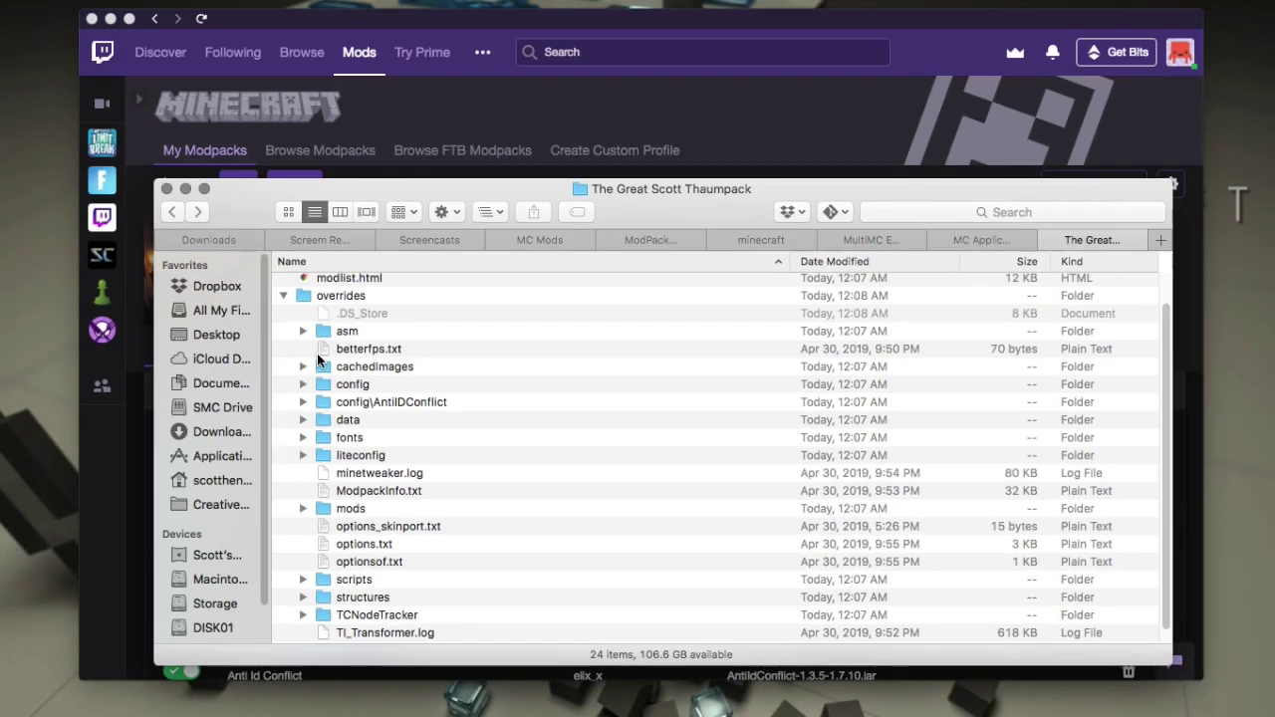
pyautogui.scroll(2, 328, 324)
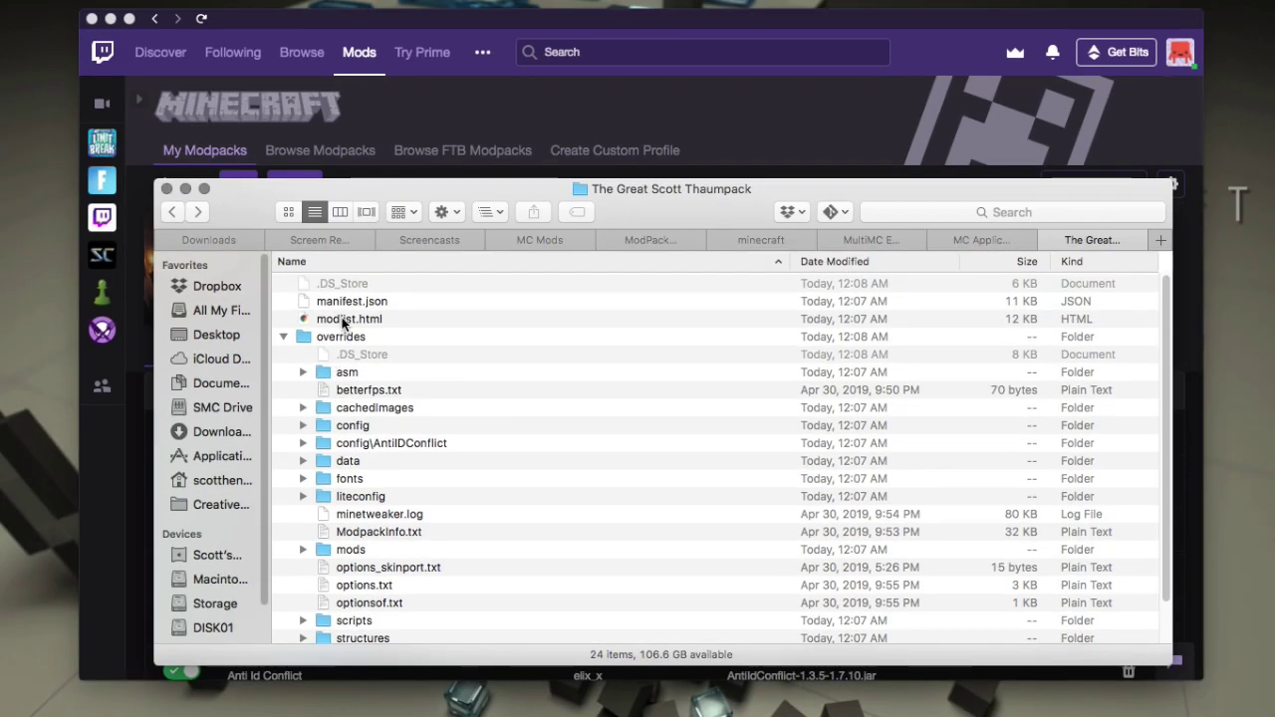
pyautogui.click(341, 317)
pyautogui.press('space')
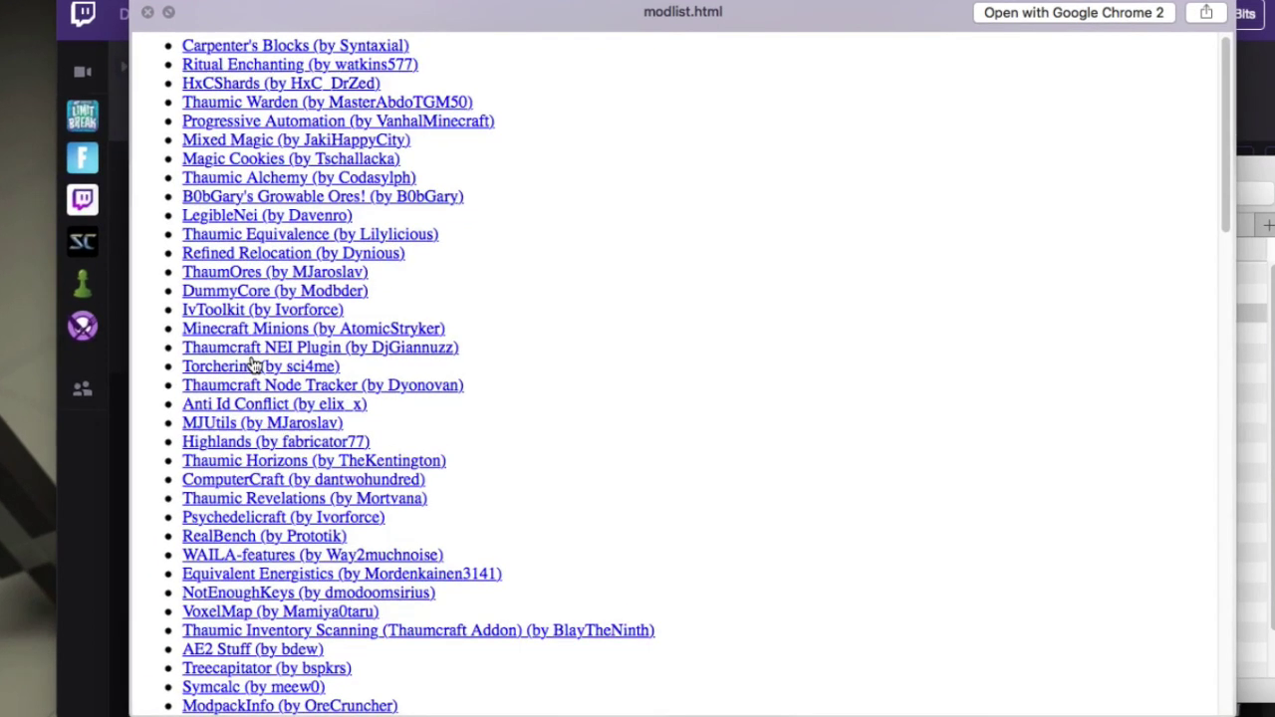
# Scroll through the entire modlist.html preview, then close it.
pyautogui.scroll(-10, 255, 367)
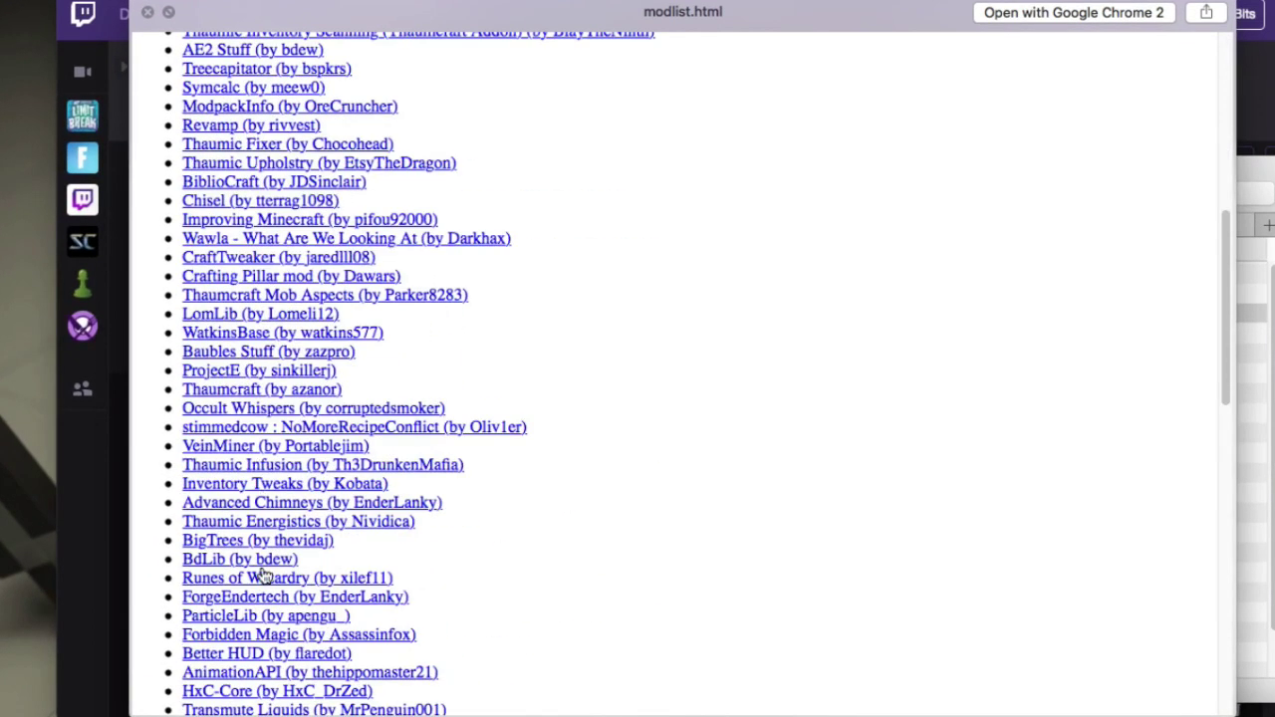
pyautogui.scroll(-6, 262, 582)
pyautogui.scroll(-10, 262, 583)
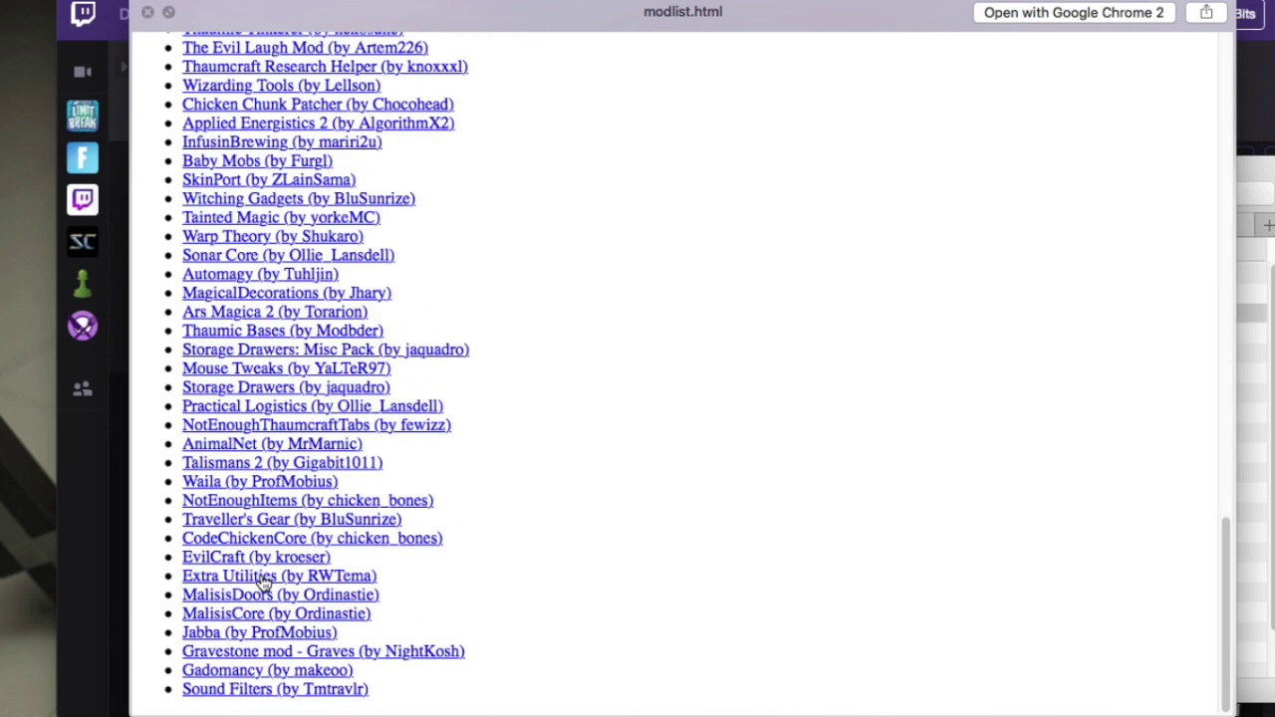
pyautogui.press('space')
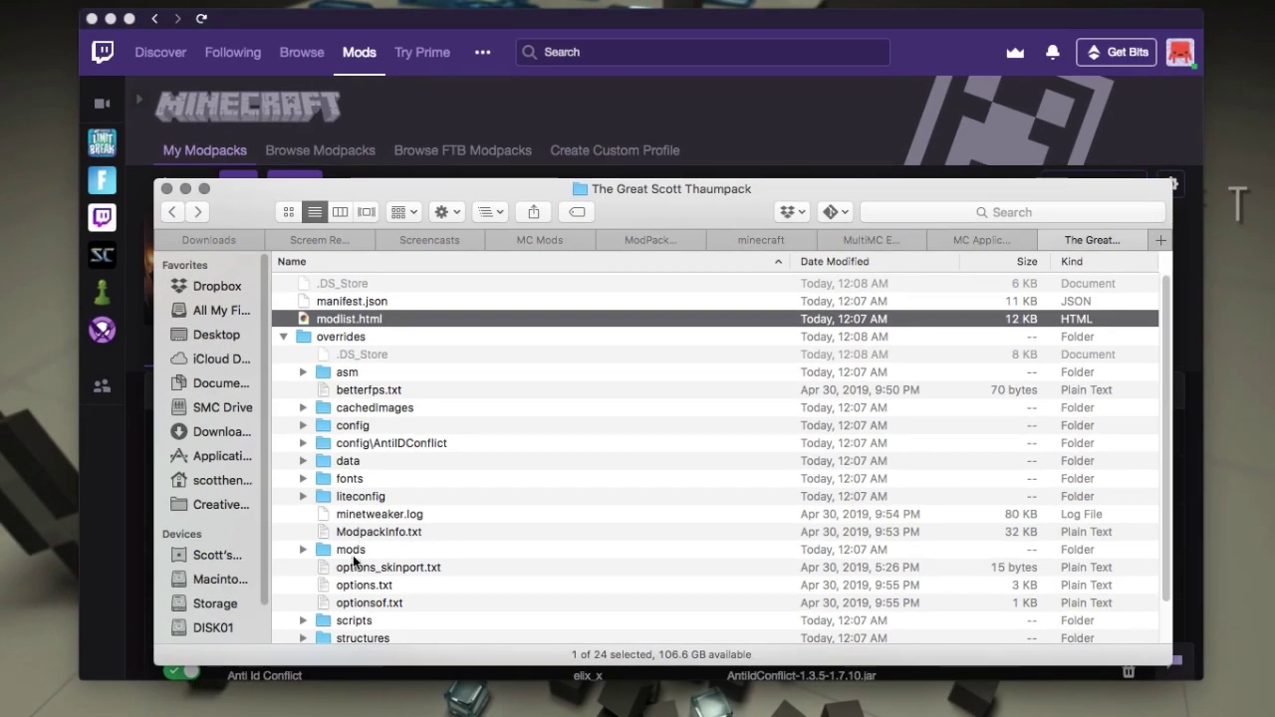
# Check the mods folder again, then re-preview modlist.html and close it.
pyautogui.doubleClick(353, 550)
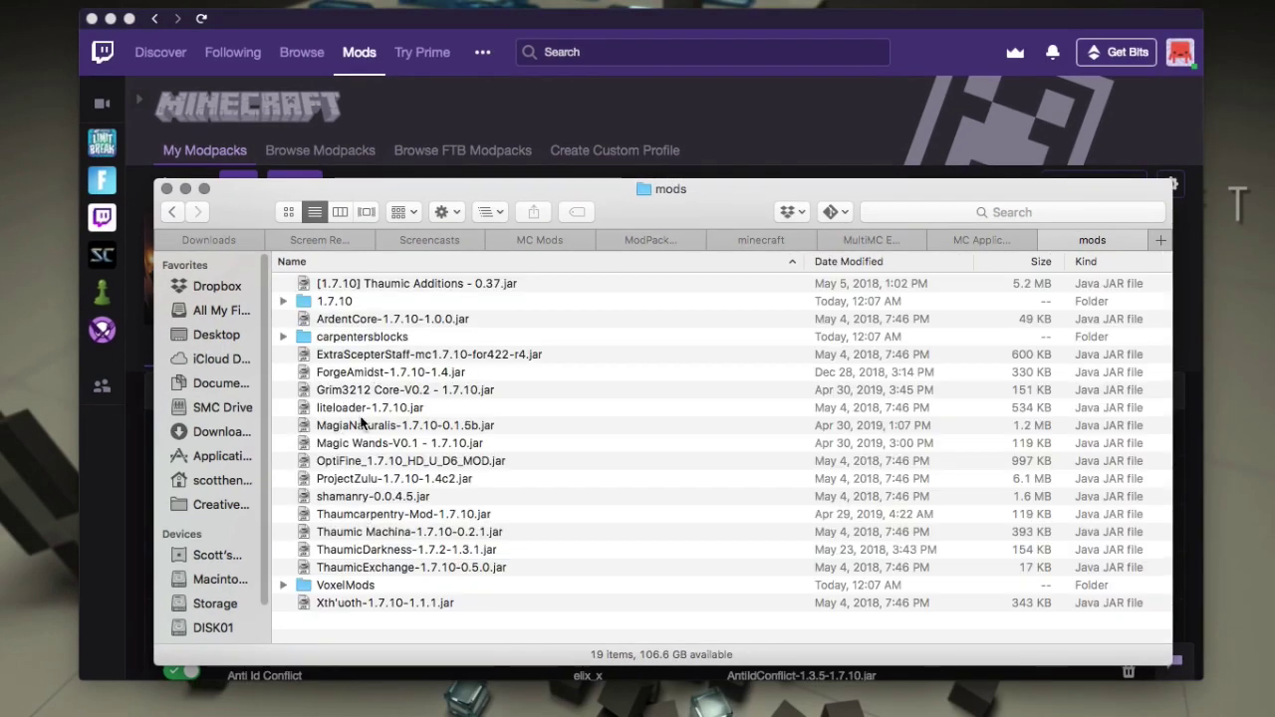
pyautogui.click(171, 211)
pyautogui.click(347, 320)
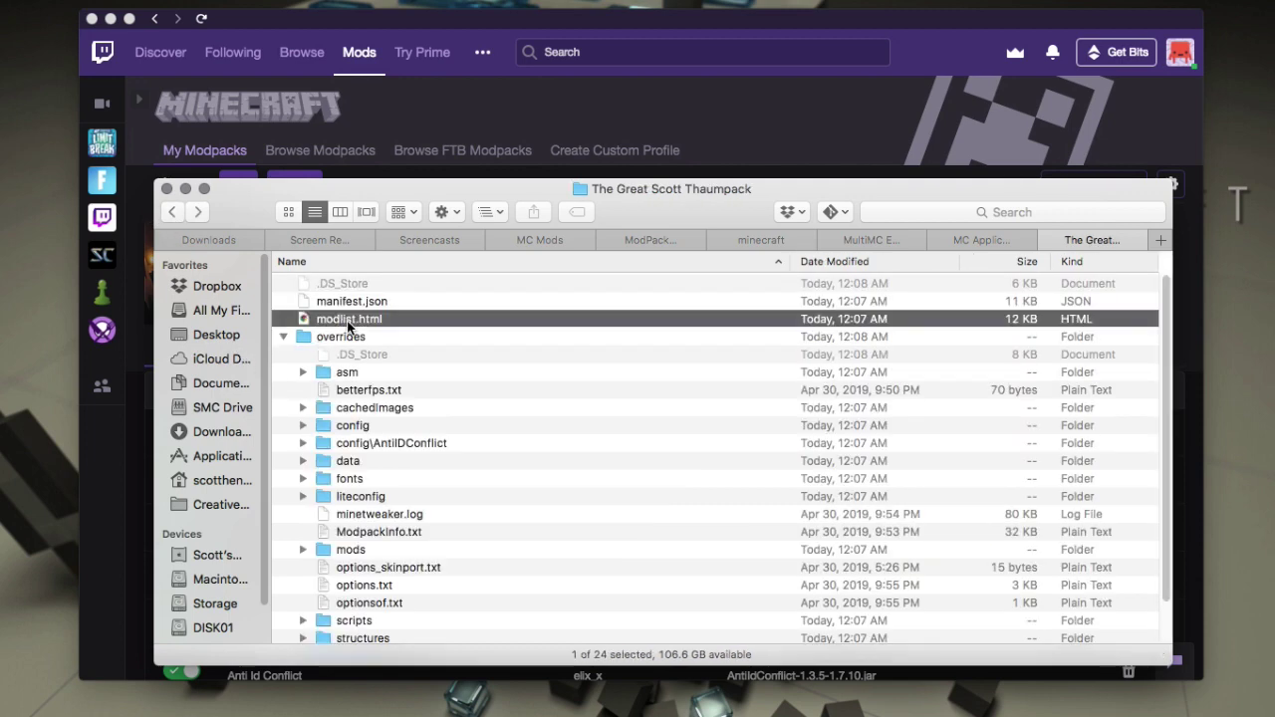
pyautogui.press('space')
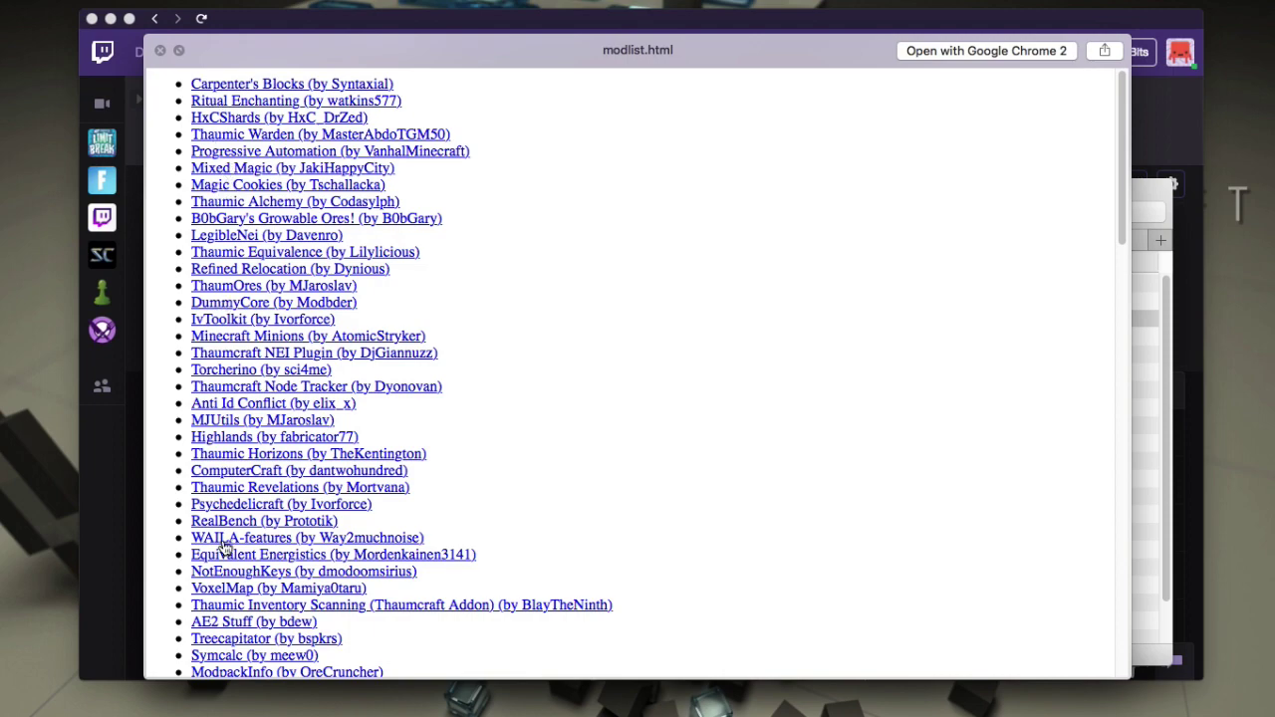
pyautogui.scroll(-15, 225, 546)
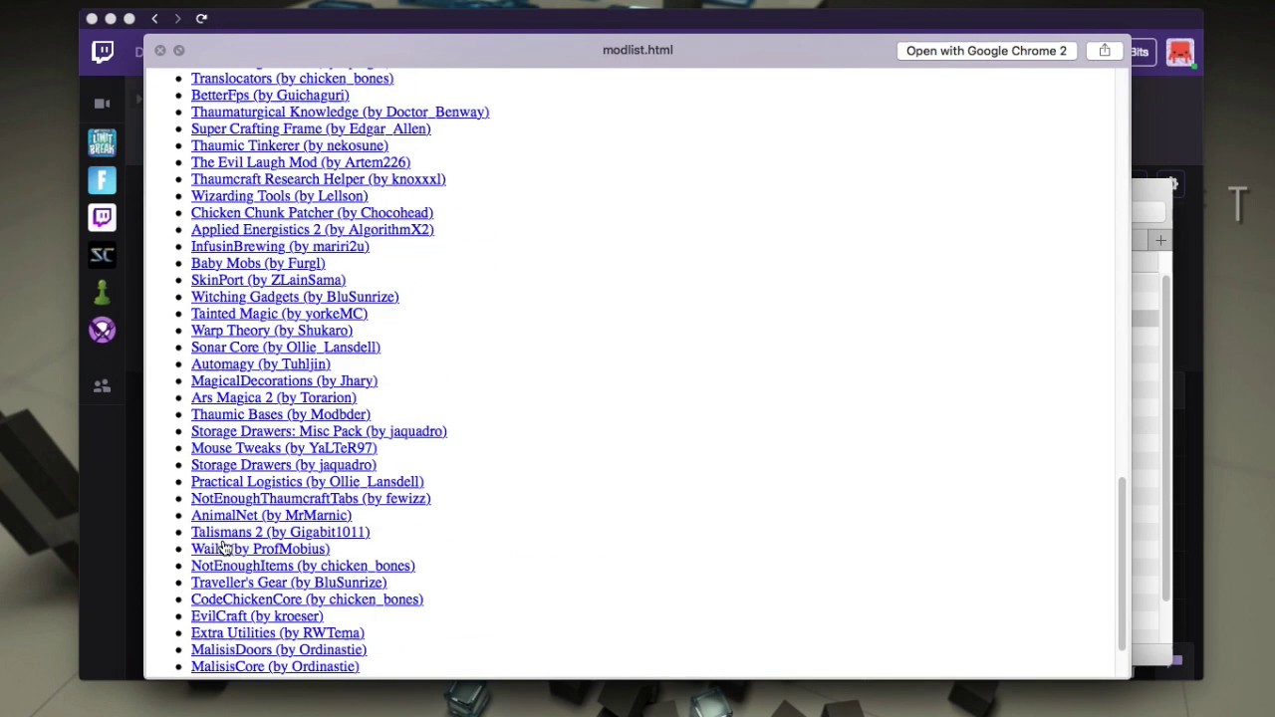
pyautogui.press('space')
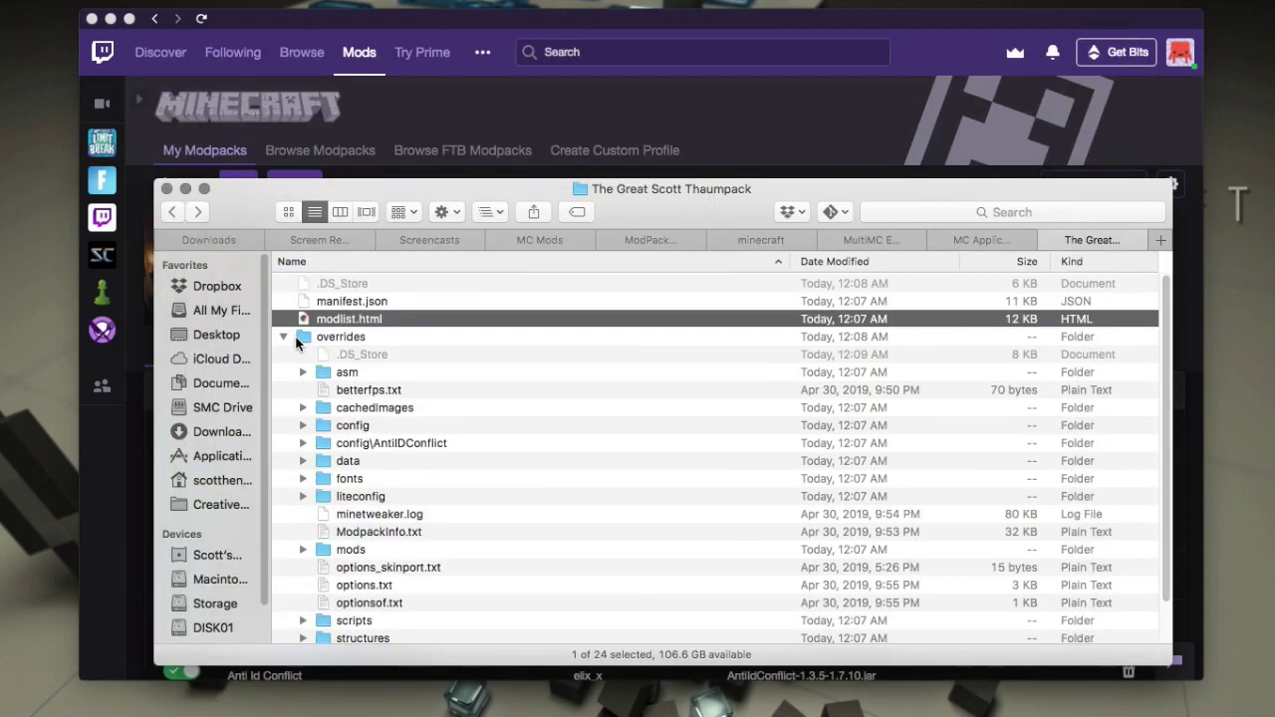
# Move the extracted The Great Scott Thaumpack folder in Export to the Trash, keeping only the zip.
pyautogui.click(284, 336)
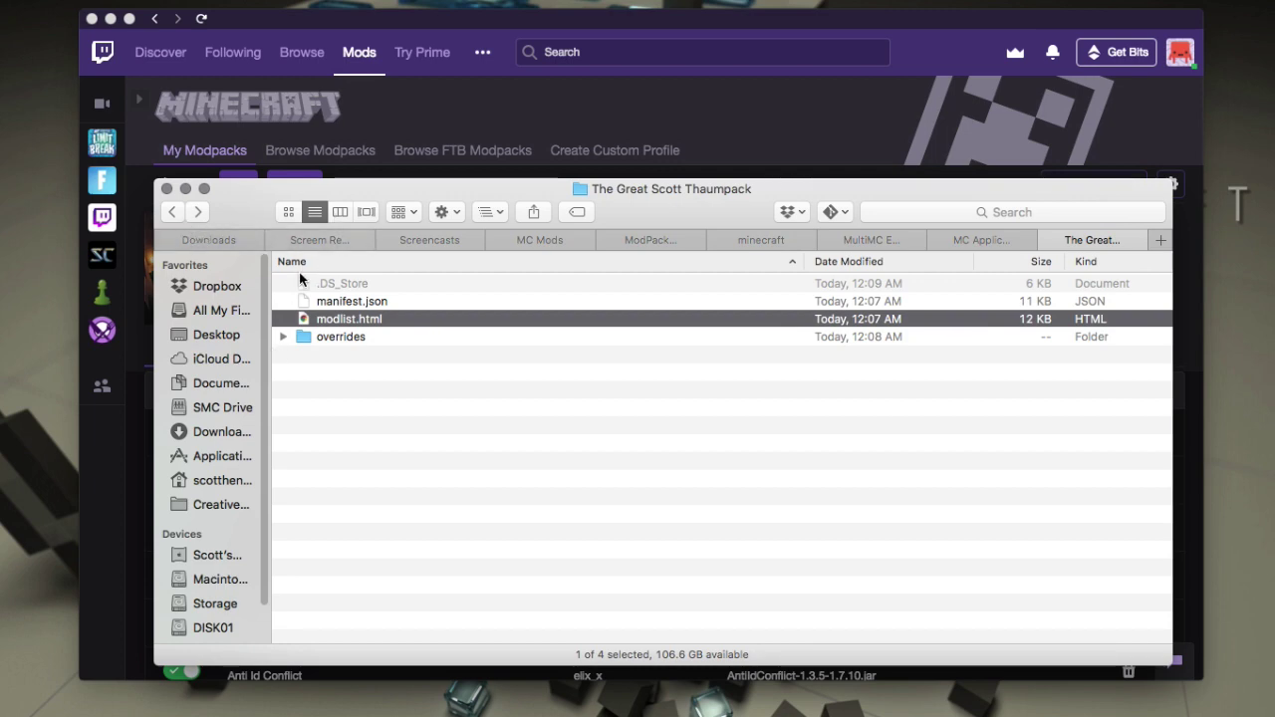
pyautogui.click(171, 211)
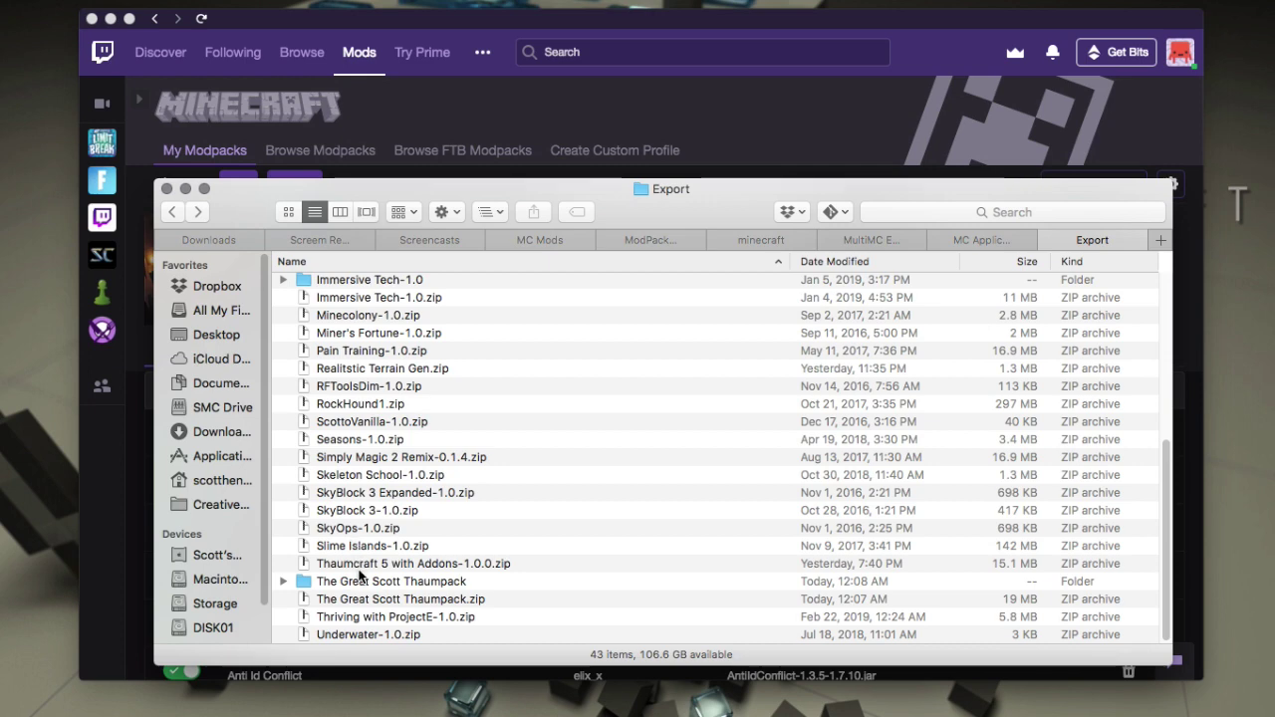
pyautogui.click(361, 577)
pyautogui.rightClick(361, 579)
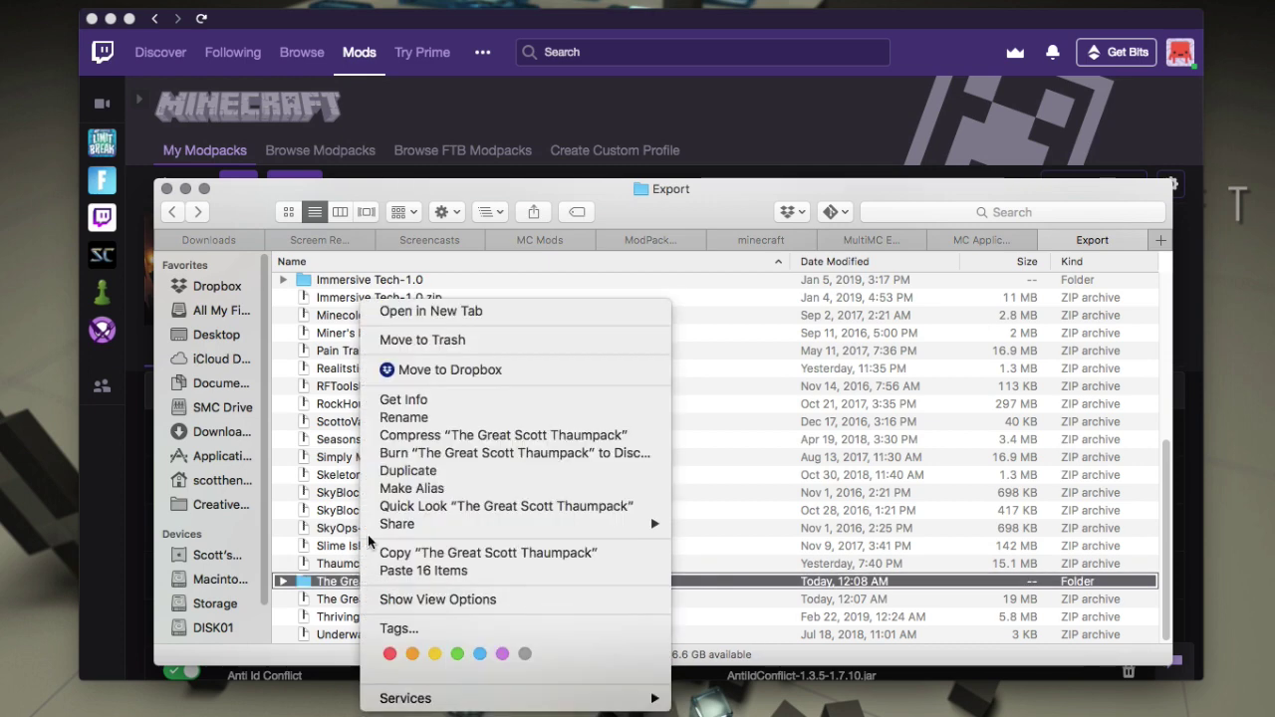
pyautogui.click(434, 340)
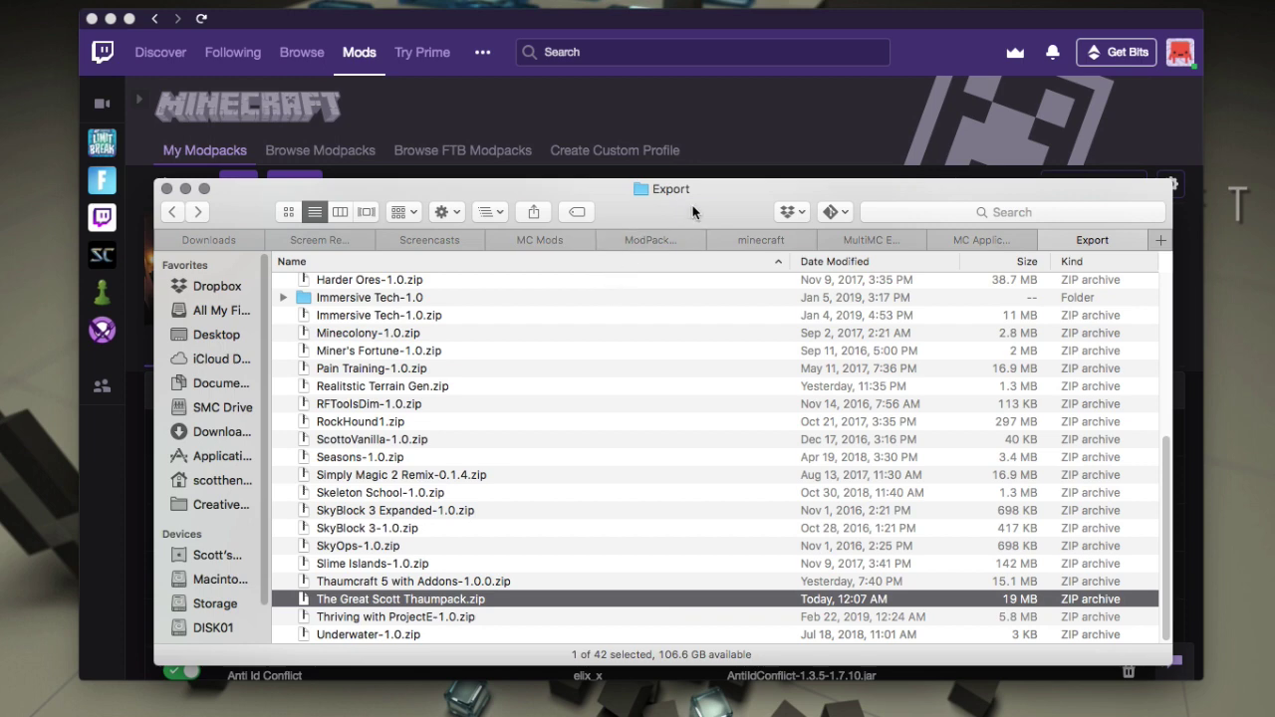
pyautogui.moveTo(693, 211); pyautogui.dragTo(674, 186)
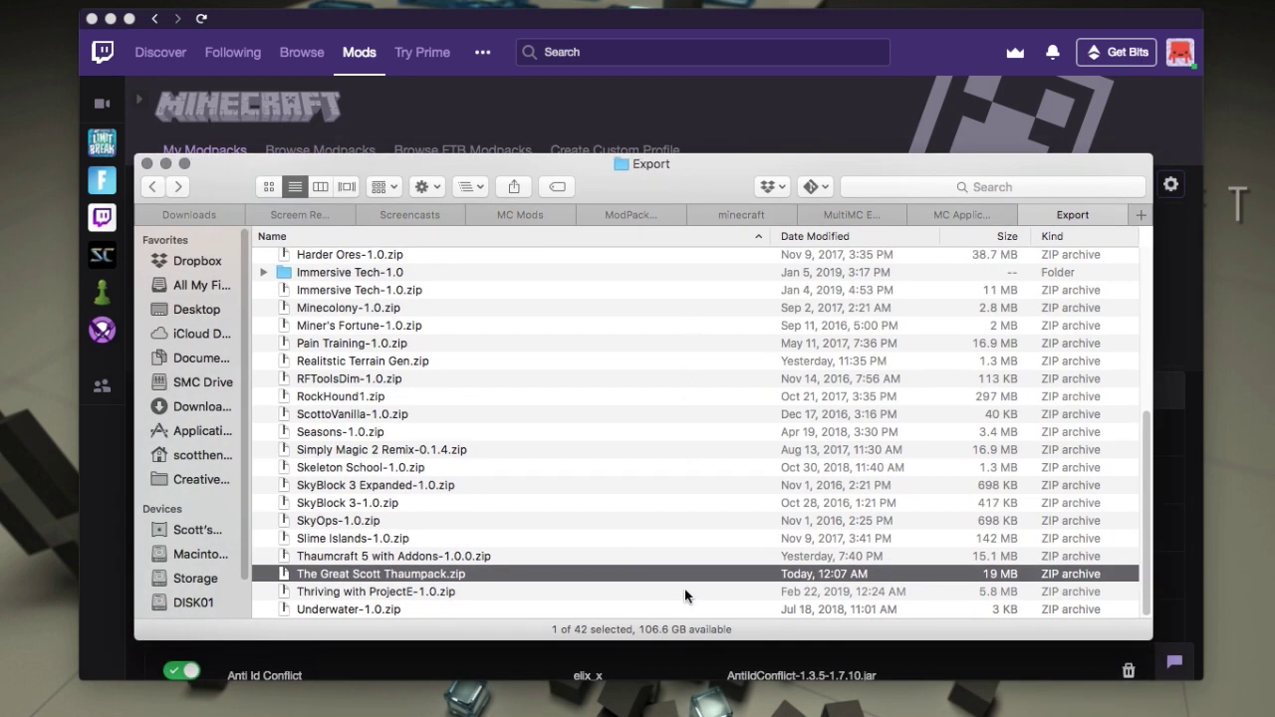
pyautogui.moveTo(707, 712)
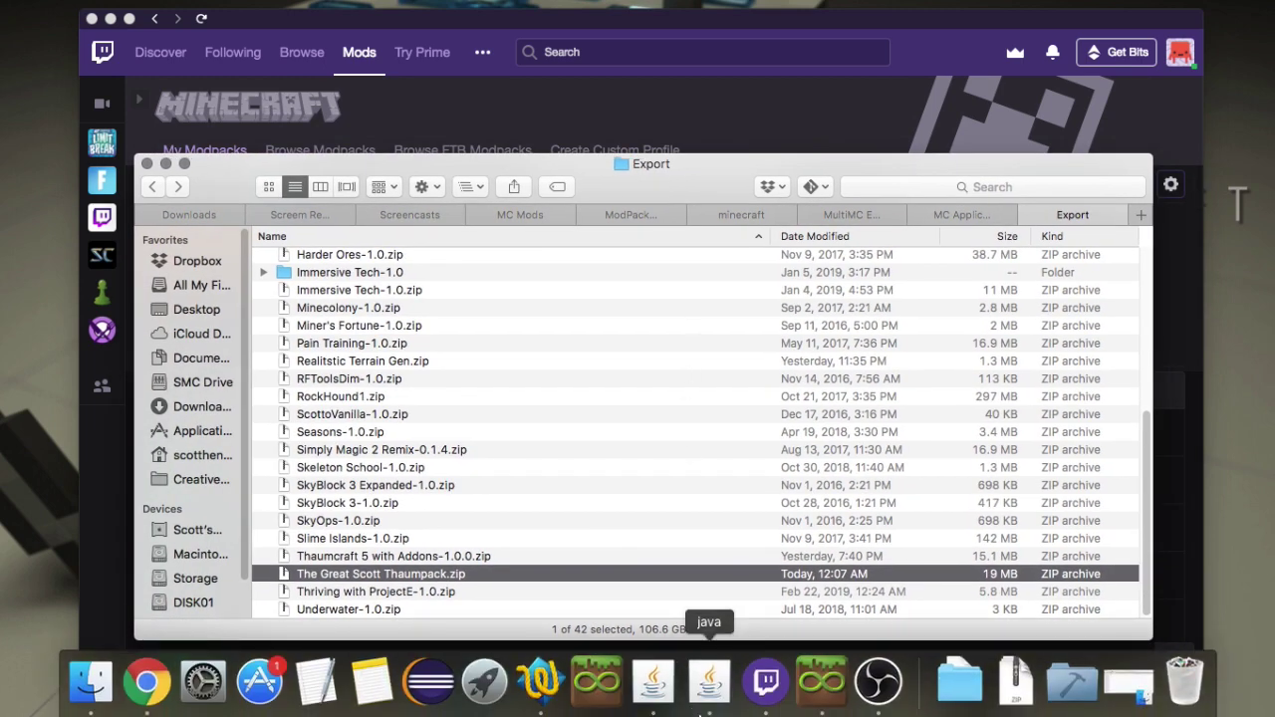
# Place MultiMC beside Finder and drop The Great Scott Thaumpack.zip onto its instance list.
pyautogui.click(821, 685)
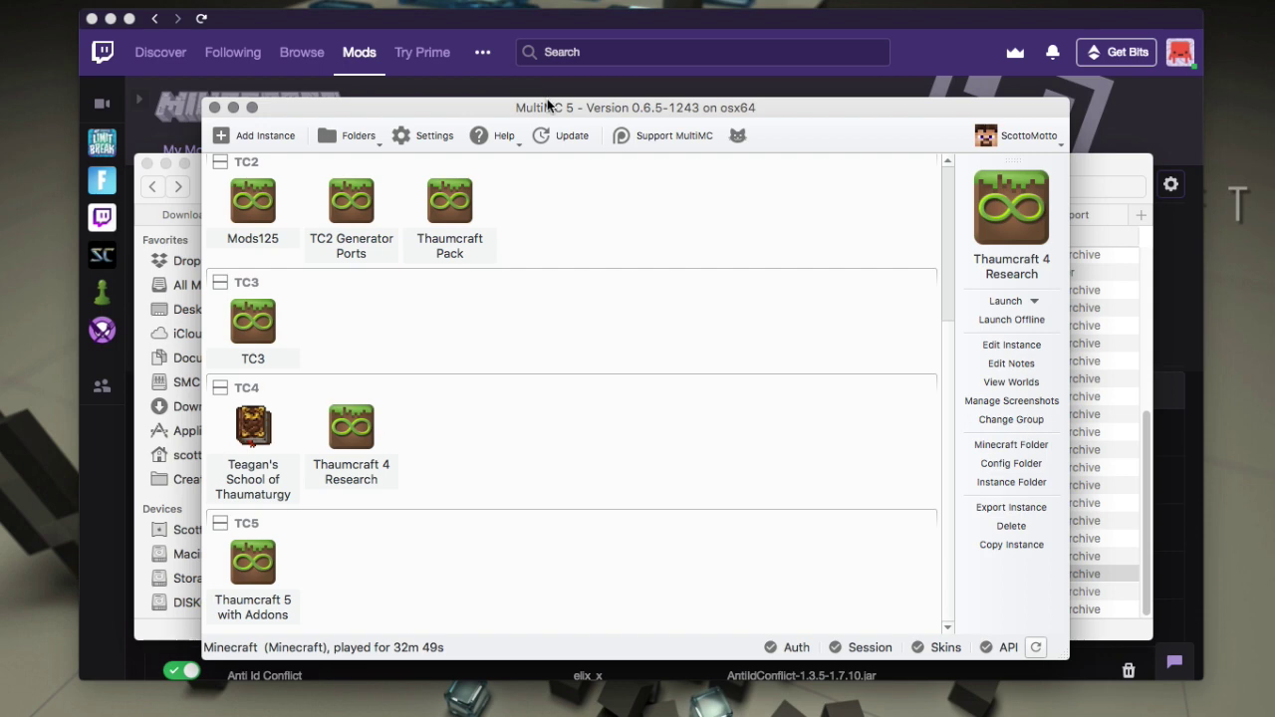
pyautogui.moveTo(548, 106); pyautogui.dragTo(576, 108)
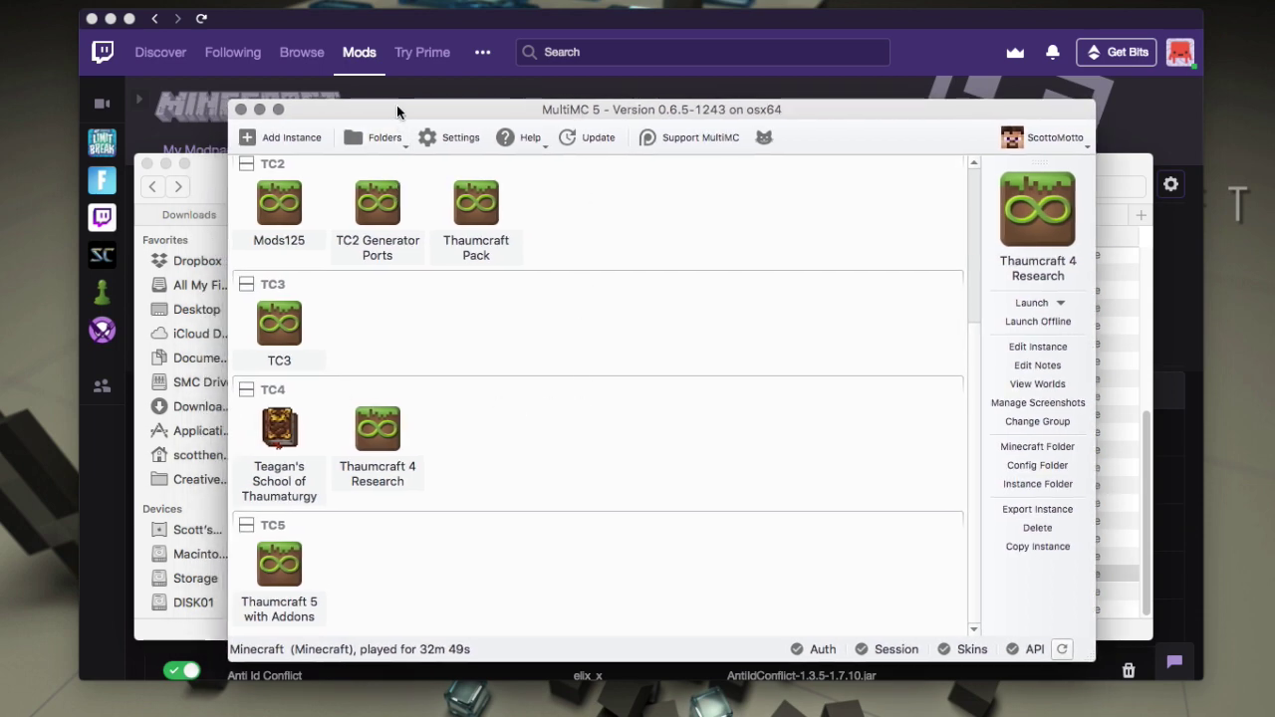
pyautogui.moveTo(397, 107); pyautogui.dragTo(422, 110)
pyautogui.click(192, 161)
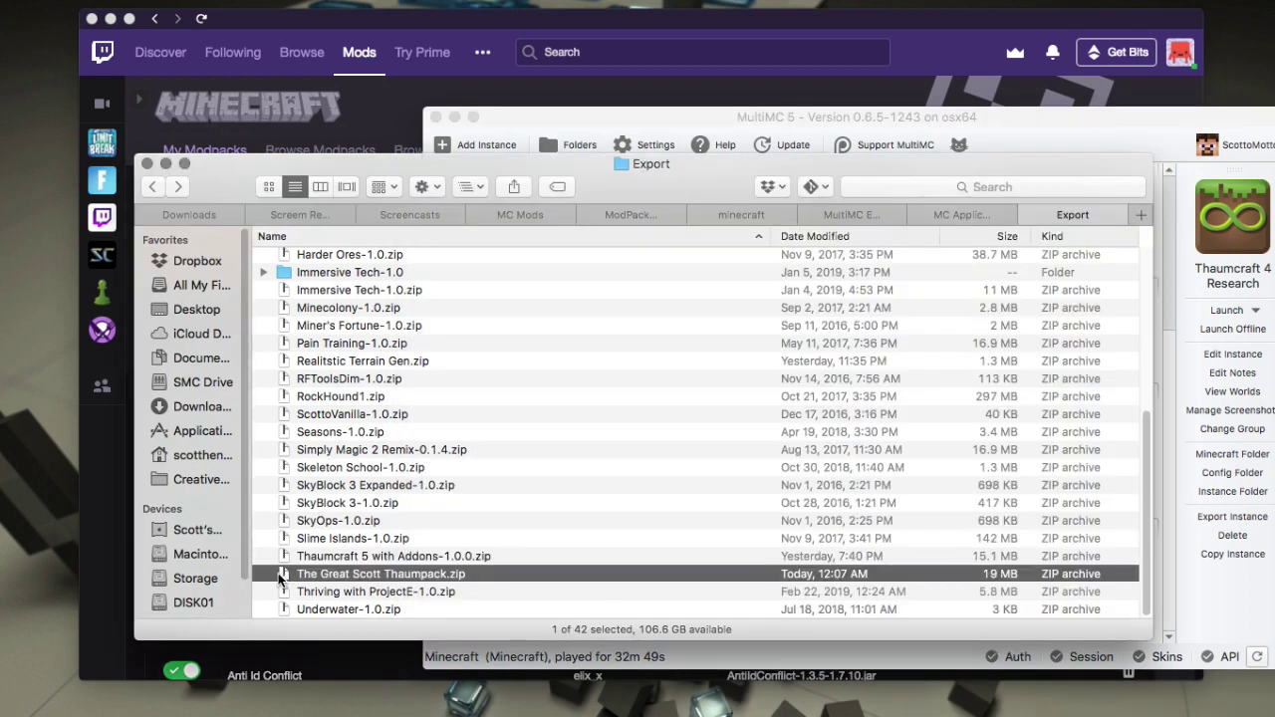
pyautogui.moveTo(622, 186); pyautogui.dragTo(495, 189)
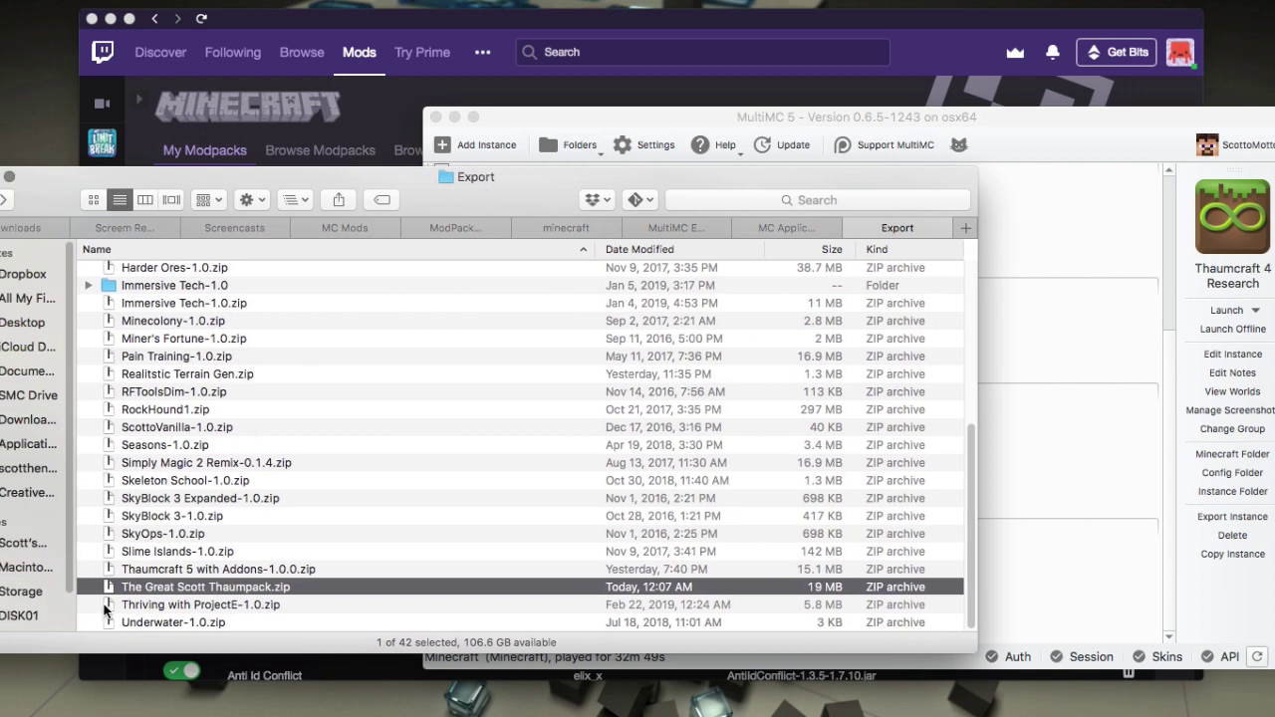
pyautogui.moveTo(108, 590); pyautogui.dragTo(1071, 465)
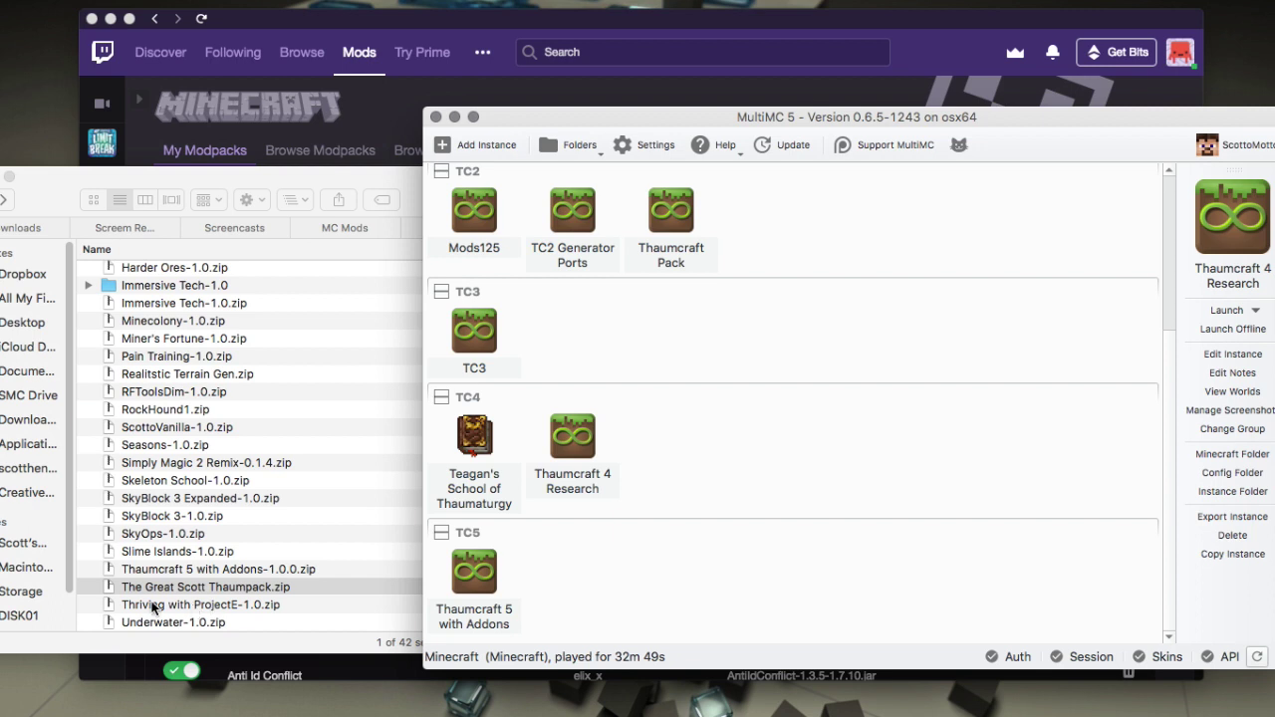
pyautogui.moveTo(108, 587); pyautogui.dragTo(665, 482)
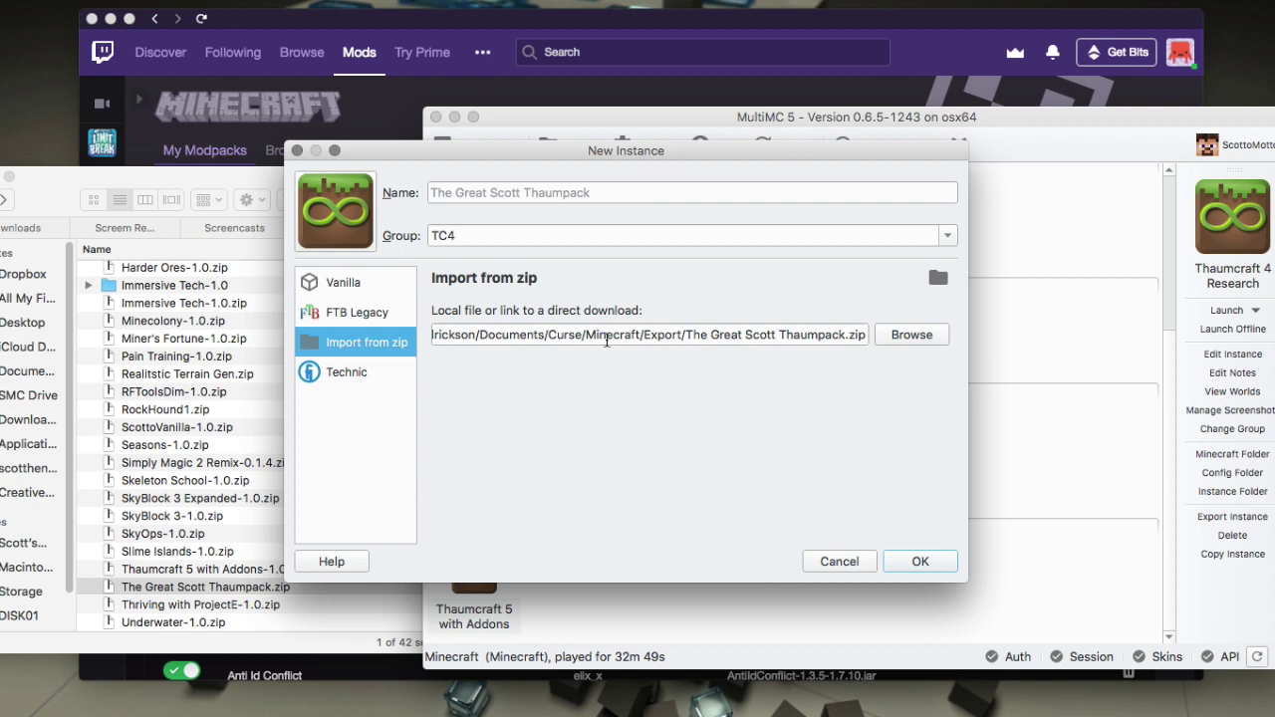
# Confirm the zip import into group TC4 and let MultiMC download the mods.
pyautogui.click(916, 562)
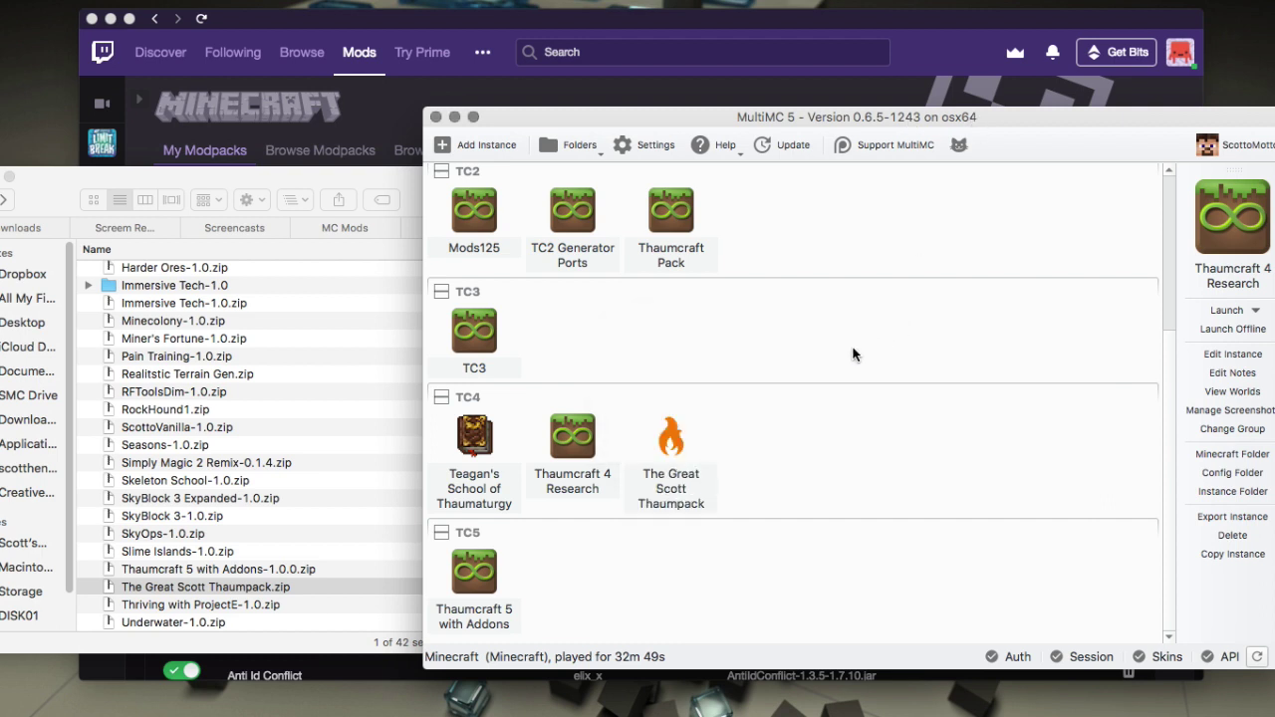
# Open Edit Instance for The Great Scott Thaumpack and review its Loader mods, including Thaumcraft 1.7.10-4.2.3.5.
pyautogui.click(666, 438)
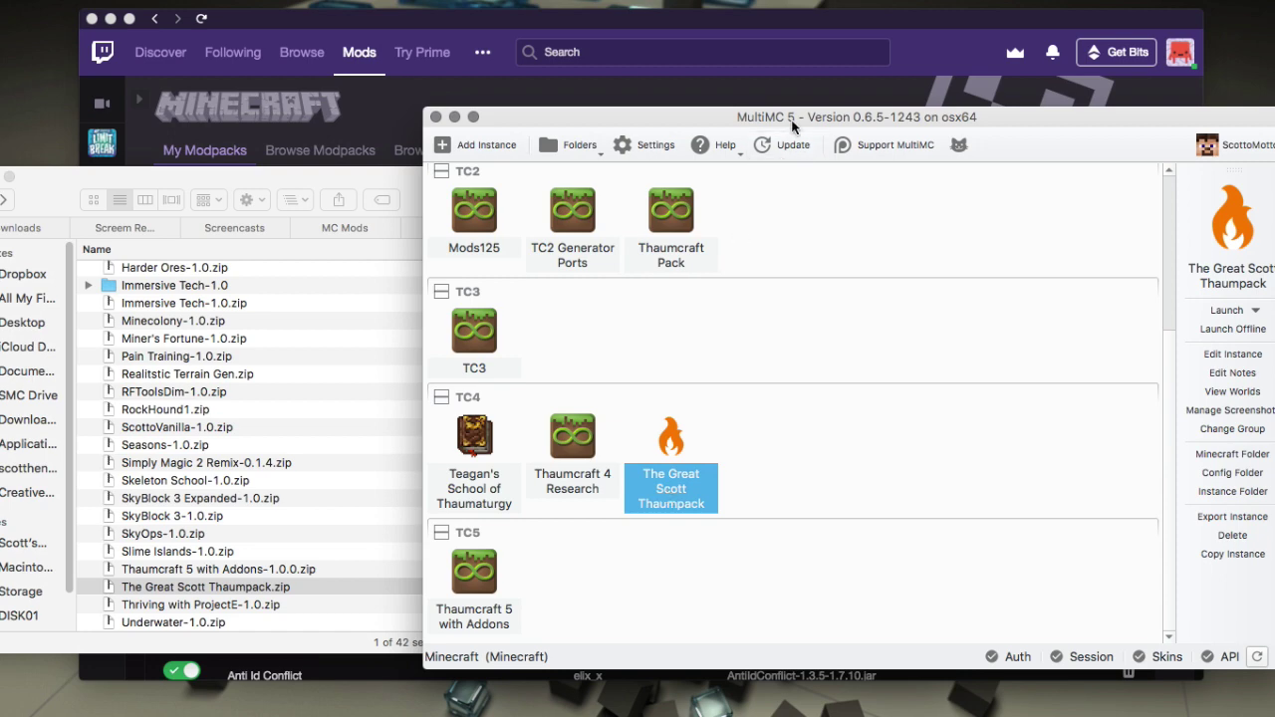
pyautogui.moveTo(794, 125); pyautogui.dragTo(568, 126)
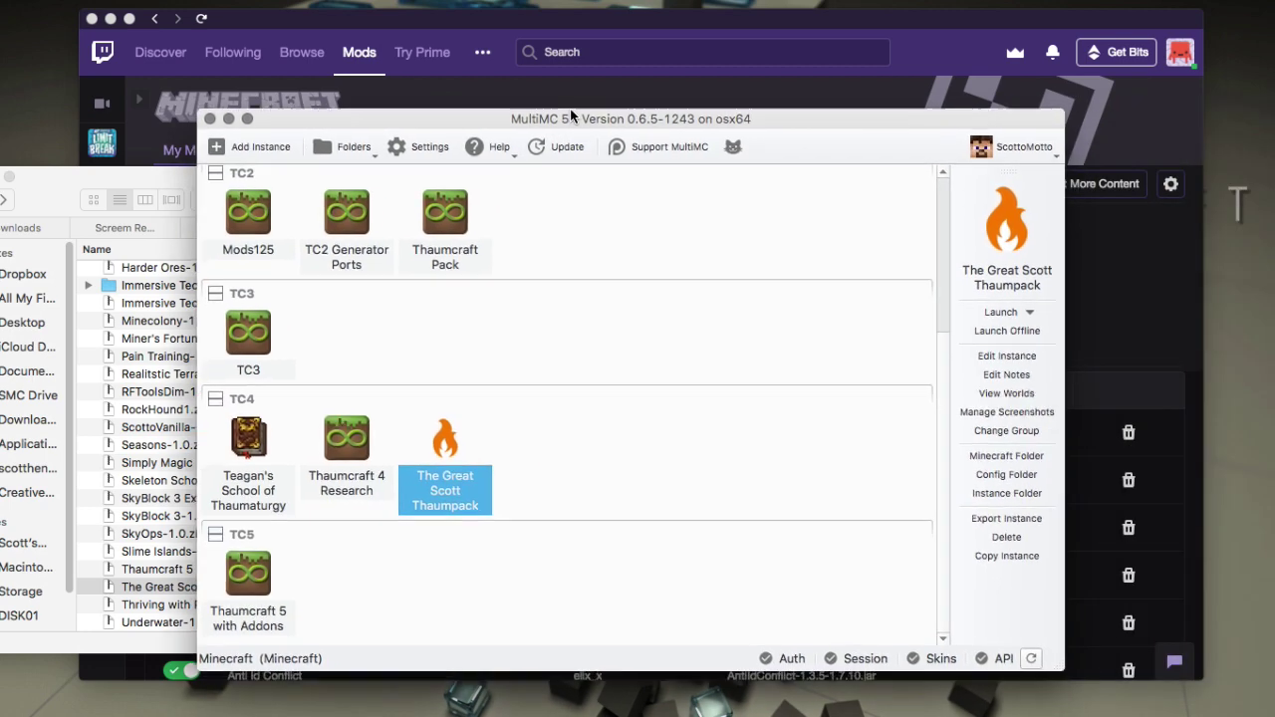
pyautogui.rightClick(435, 501)
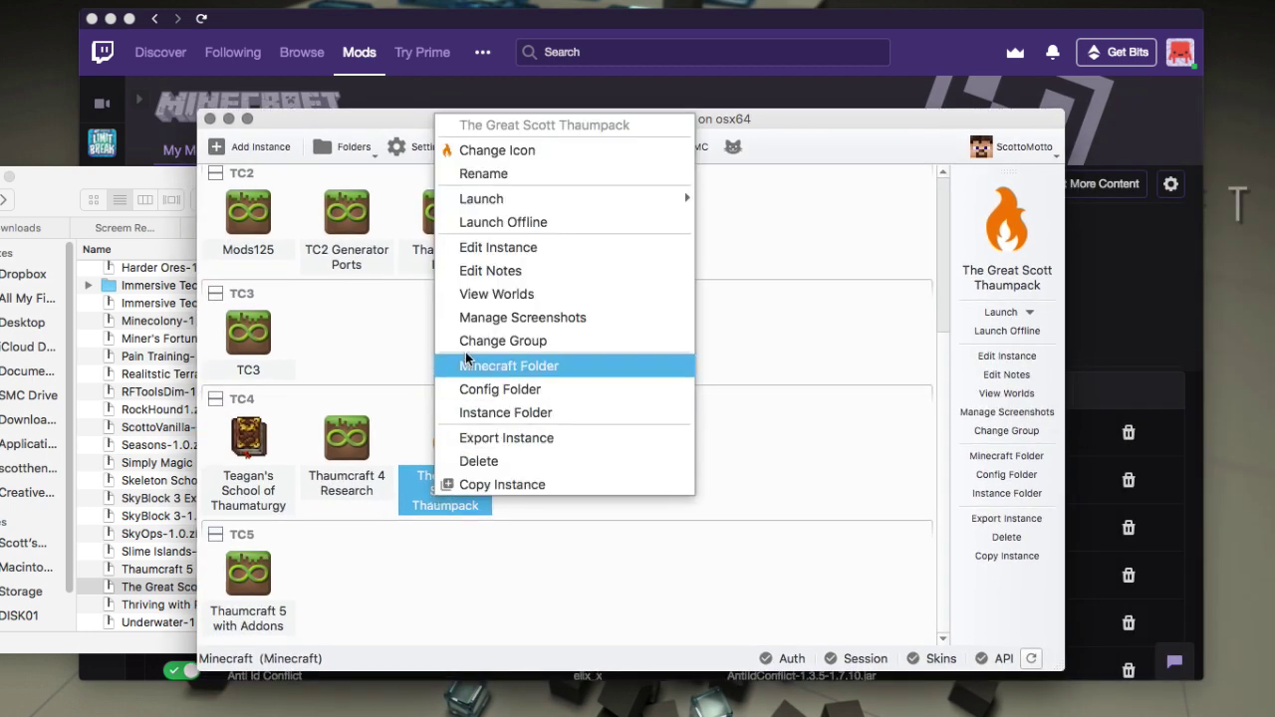
pyautogui.click(494, 250)
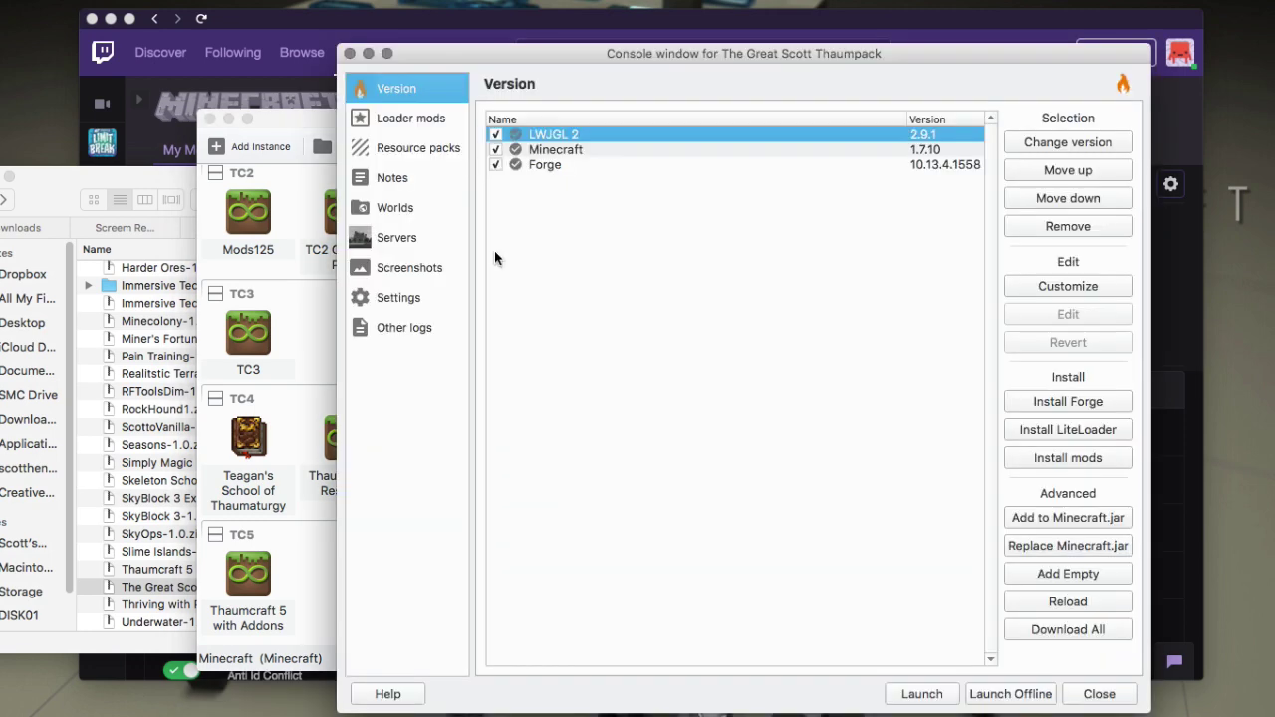
pyautogui.click(393, 119)
pyautogui.scroll(-20, 620, 338)
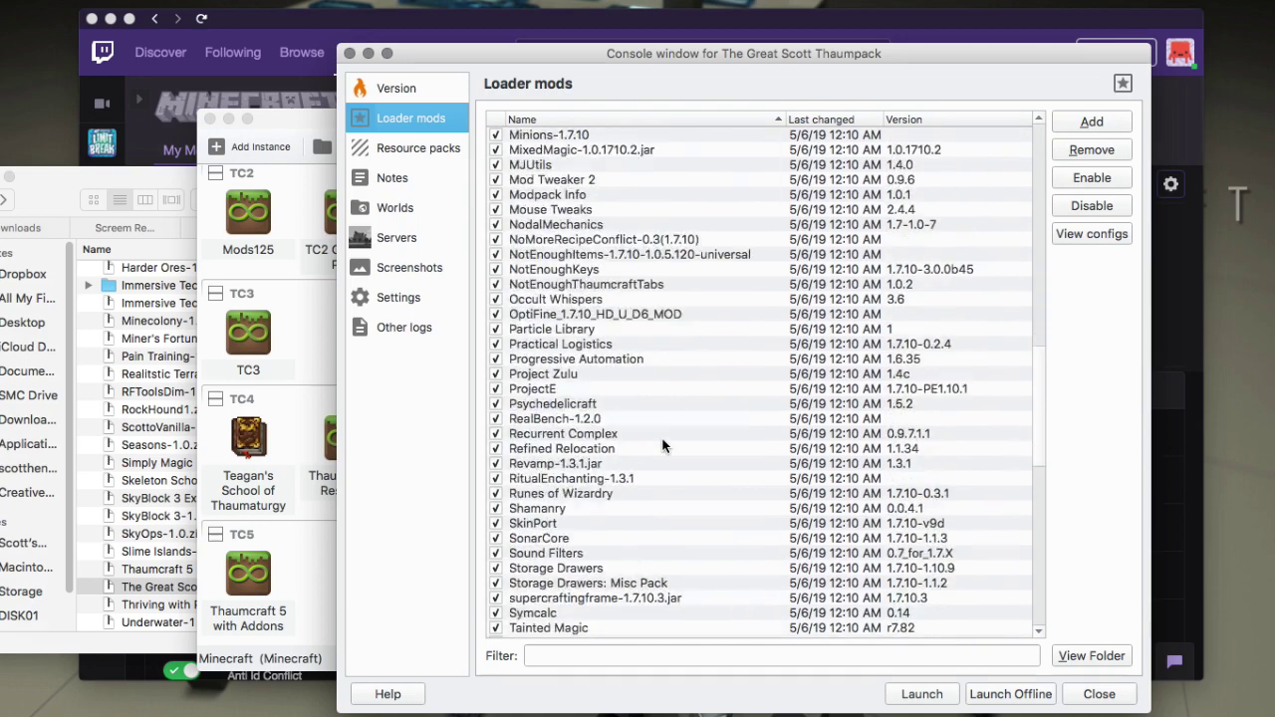
pyautogui.scroll(10, 665, 446)
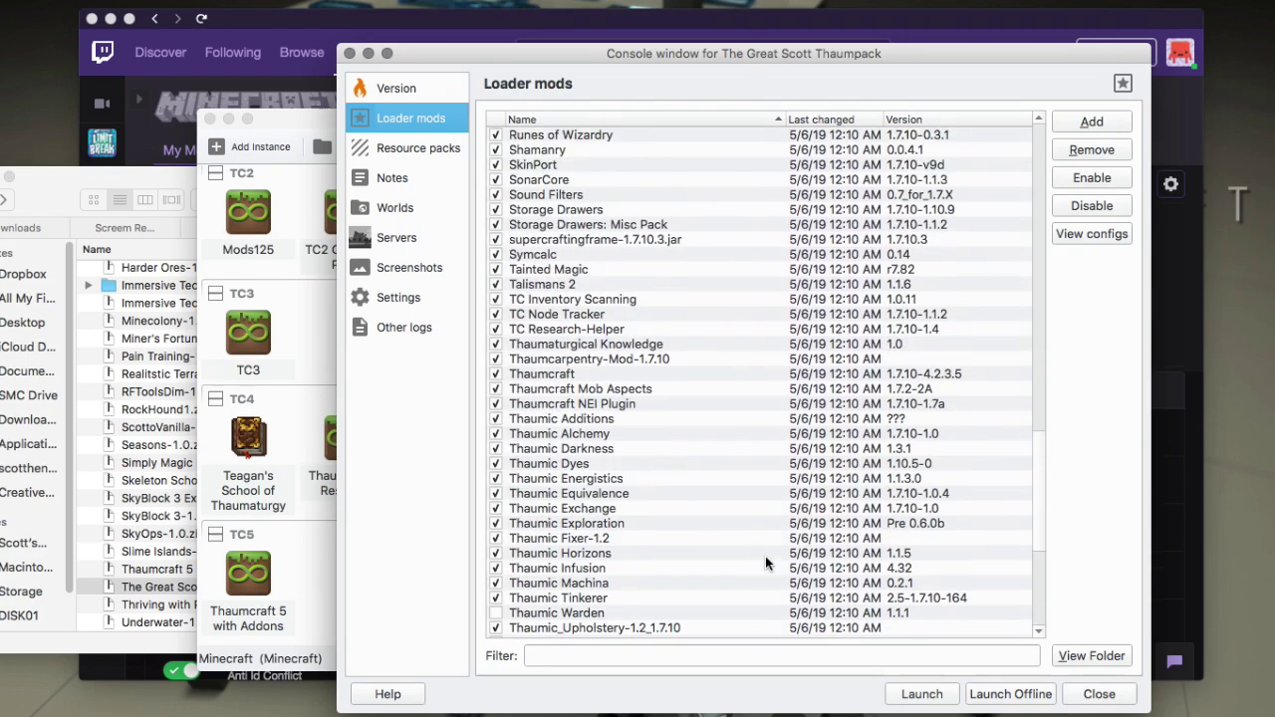
# Look through the instance's mods folder in Finder, then close it.
pyautogui.click(1090, 655)
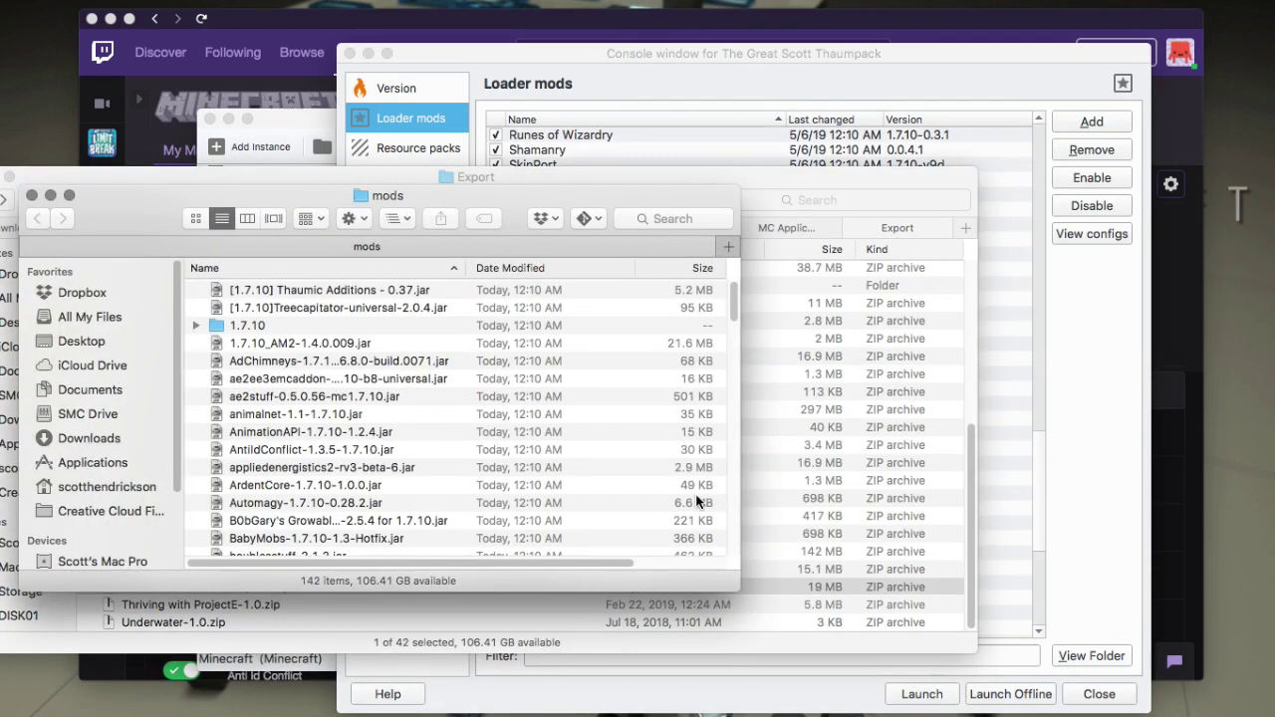
pyautogui.moveTo(125, 219); pyautogui.dragTo(412, 136)
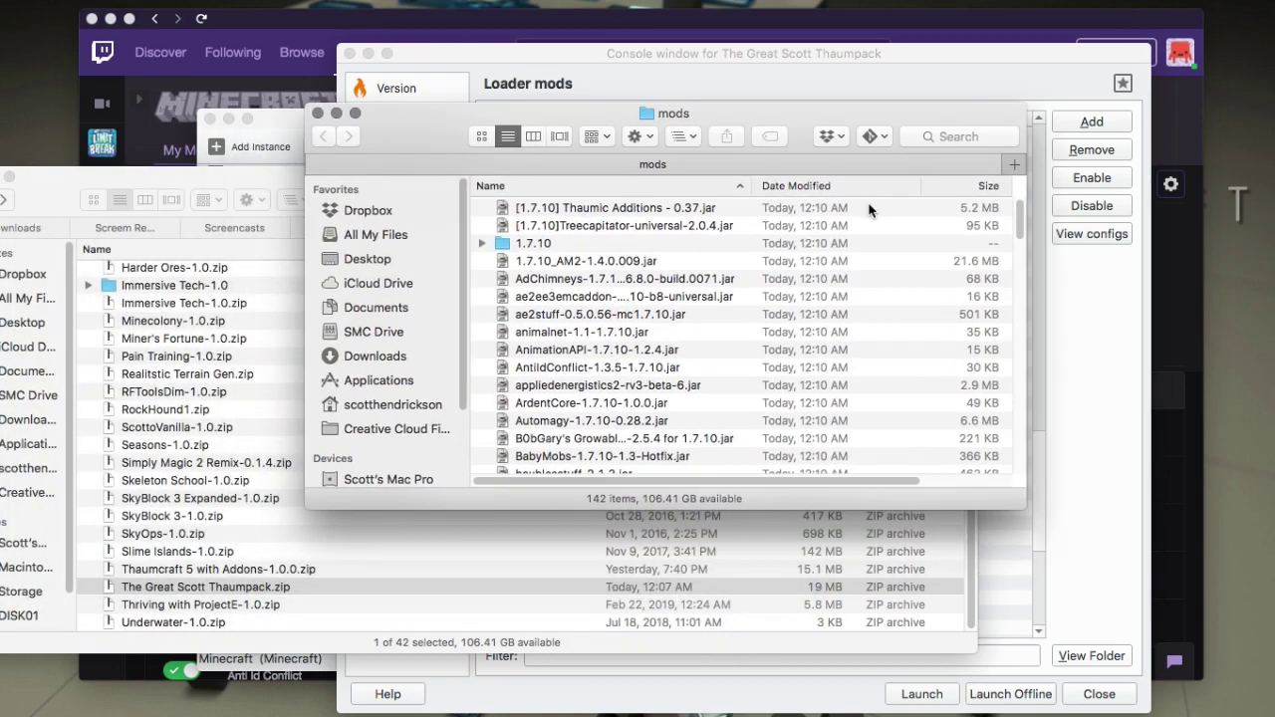
pyautogui.moveTo(1019, 217); pyautogui.dragTo(1051, 173)
pyautogui.click(316, 113)
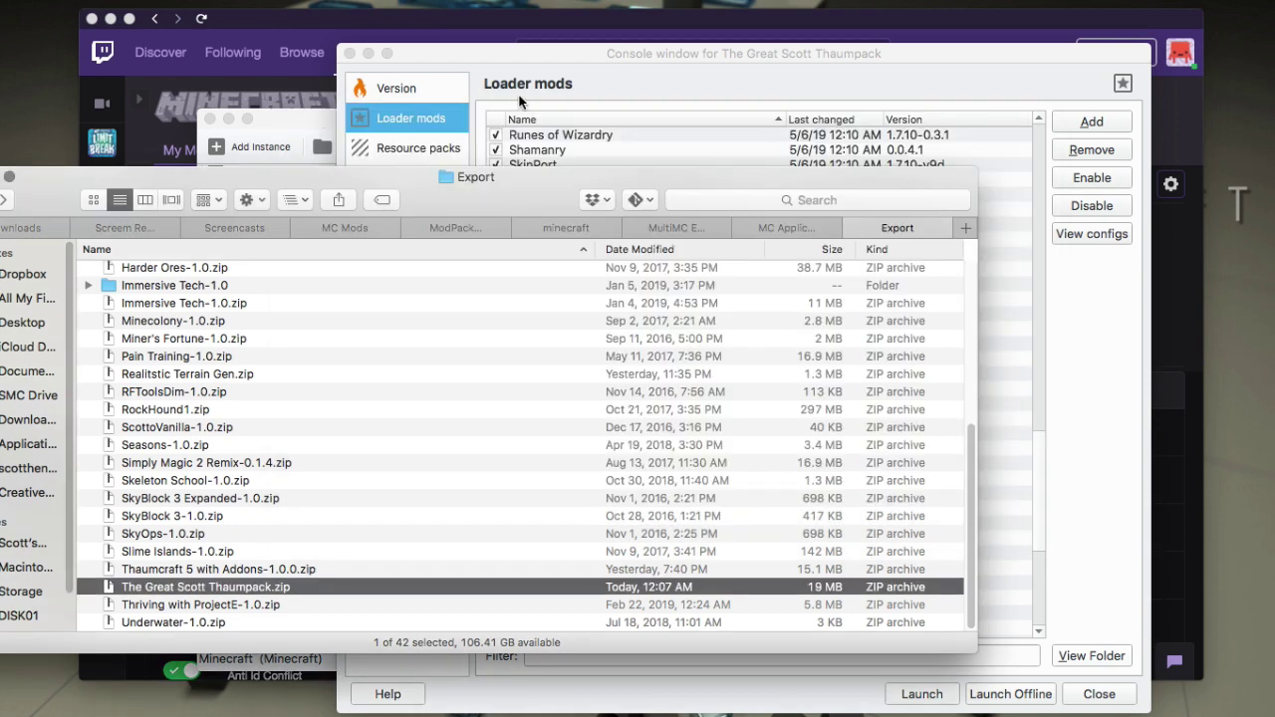
# Check the instance's Version page, confirming Minecraft 1.7.10 with Forge 10.13.4.1558.
pyautogui.click(603, 61)
pyautogui.click(393, 88)
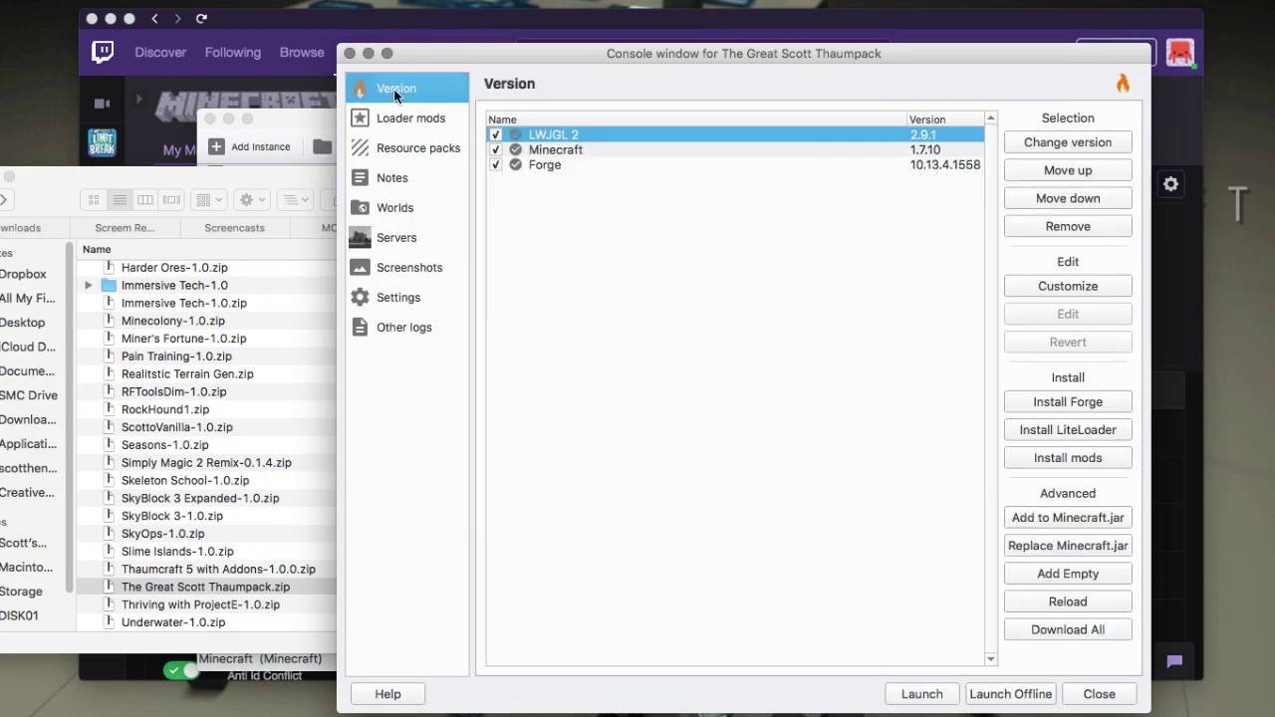
pyautogui.click(665, 162)
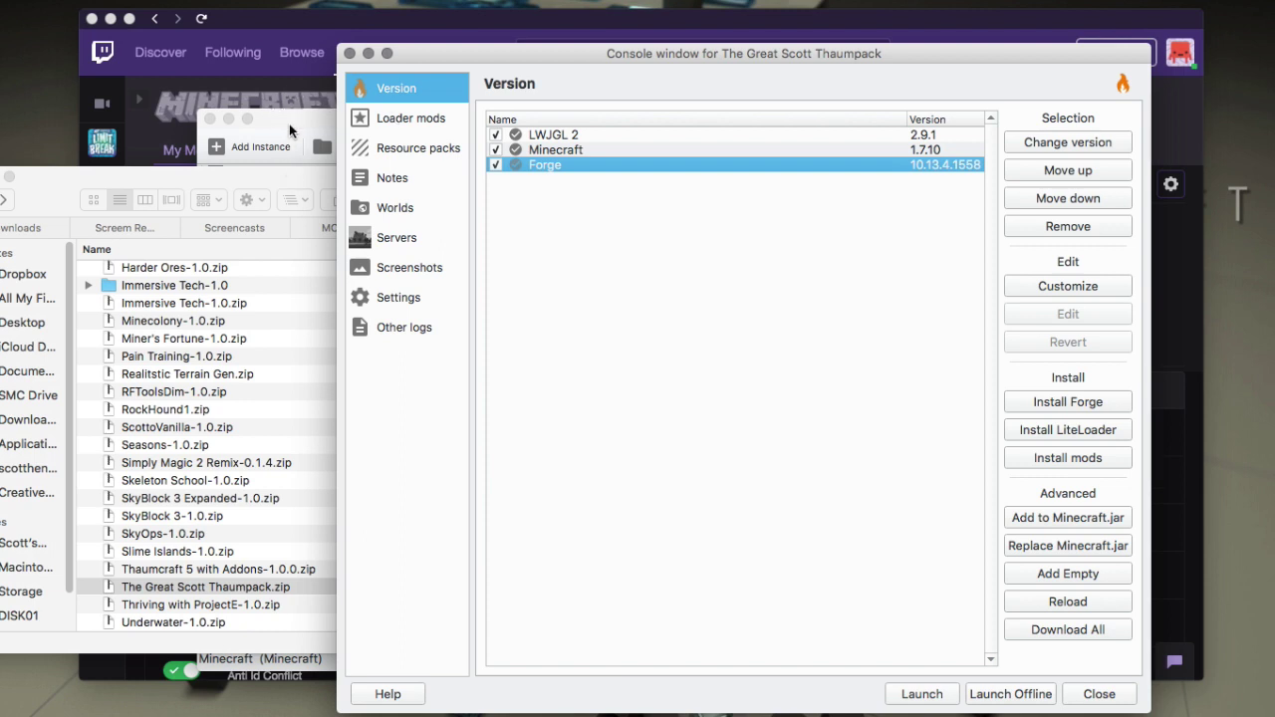
# Close the instance settings and open the Thaumpack instance's minecraft folder in Finder.
pyautogui.click(349, 54)
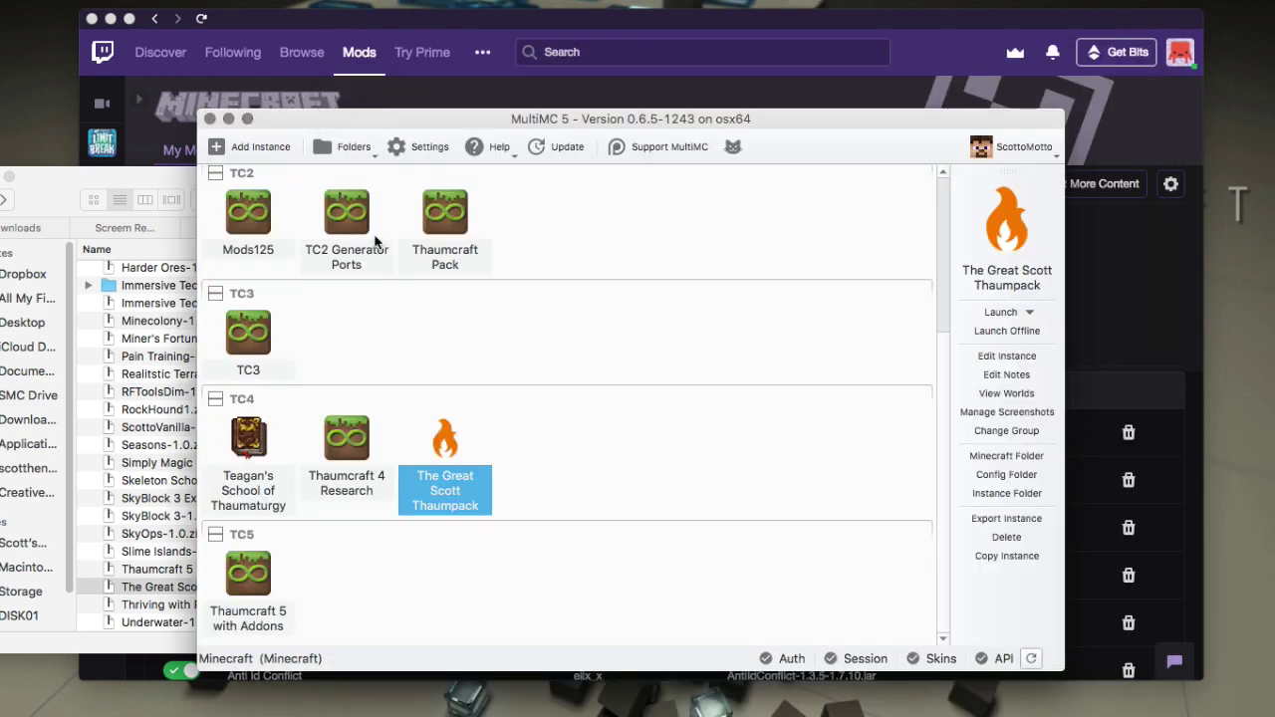
pyautogui.rightClick(447, 422)
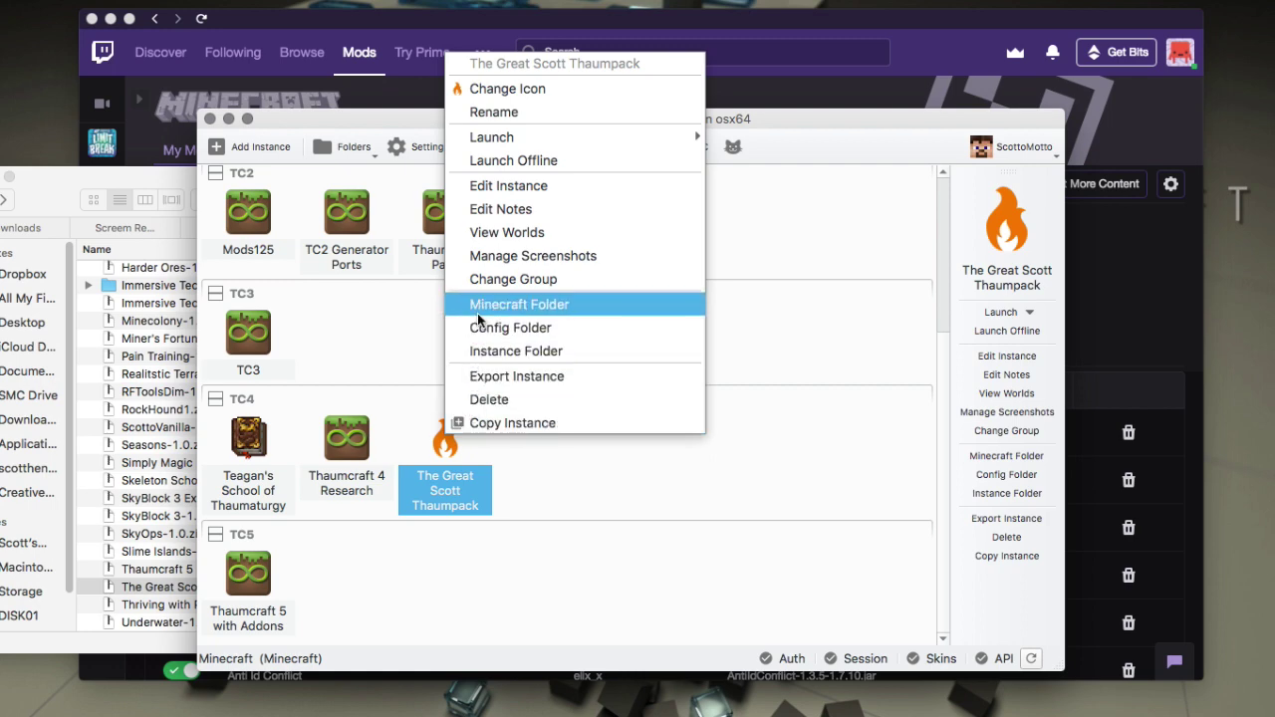
pyautogui.click(518, 305)
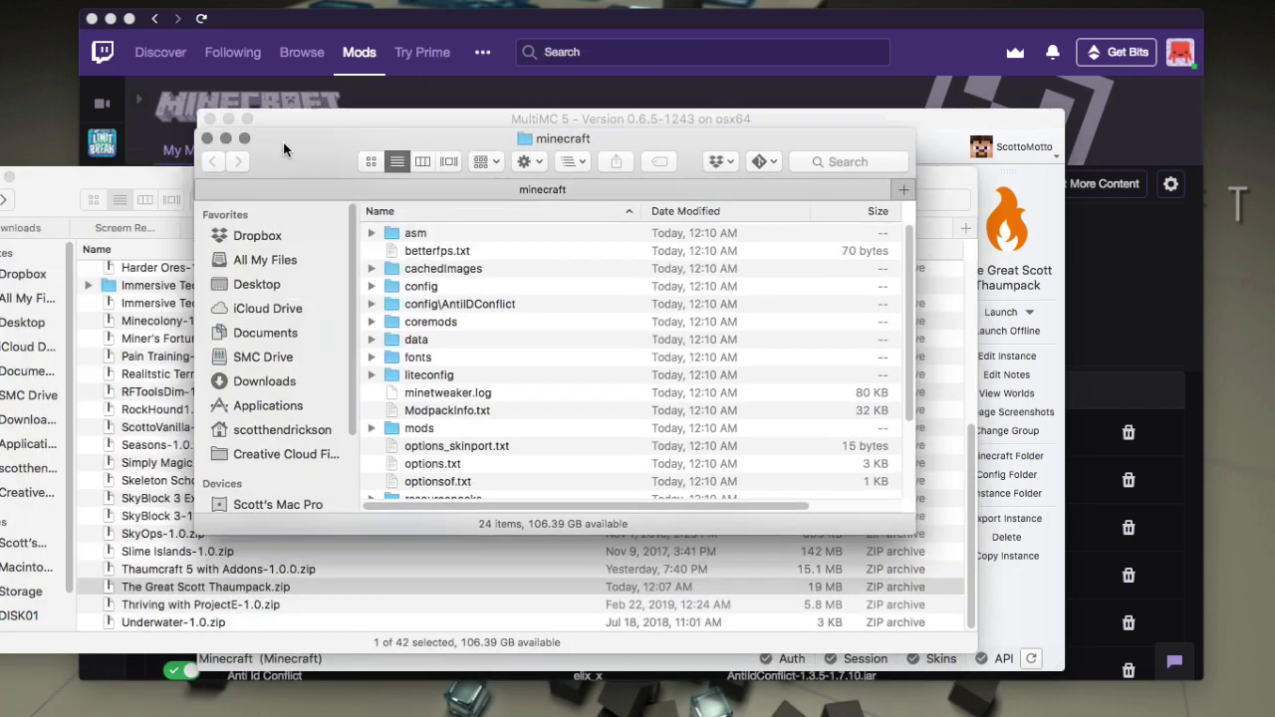
pyautogui.moveTo(283, 150); pyautogui.dragTo(399, 90)
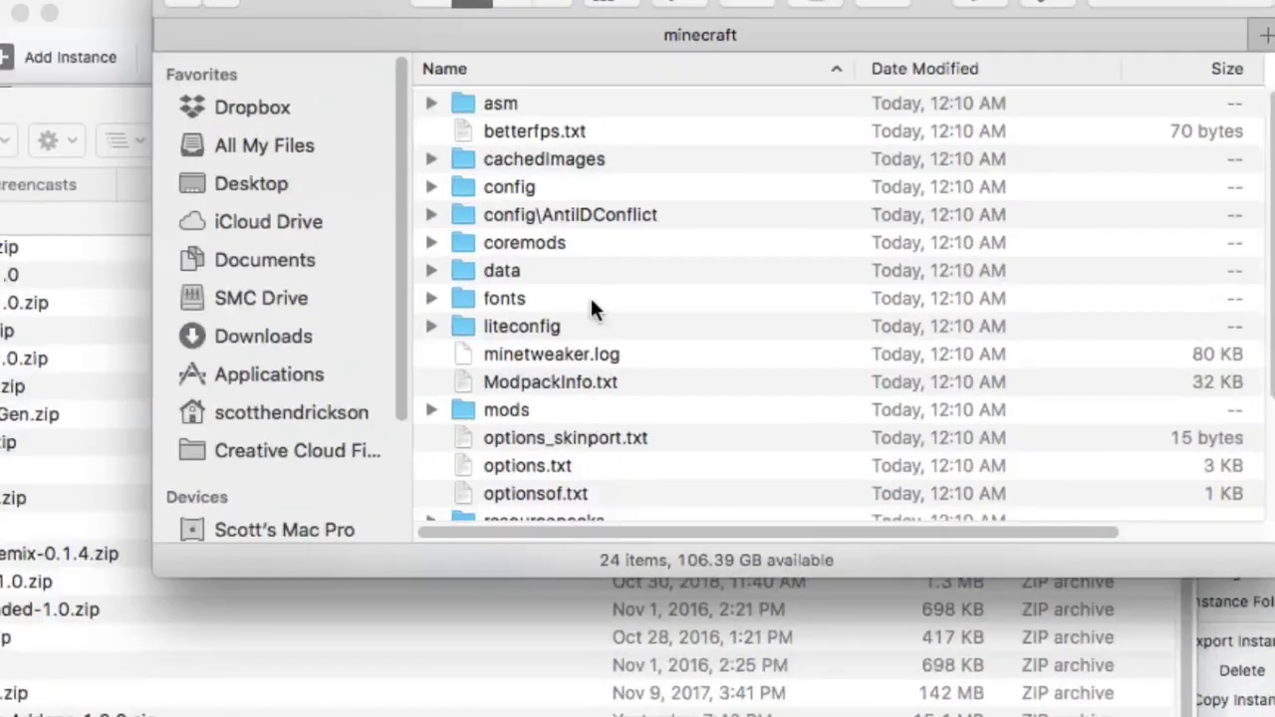
pyautogui.scroll(-4, 586, 338)
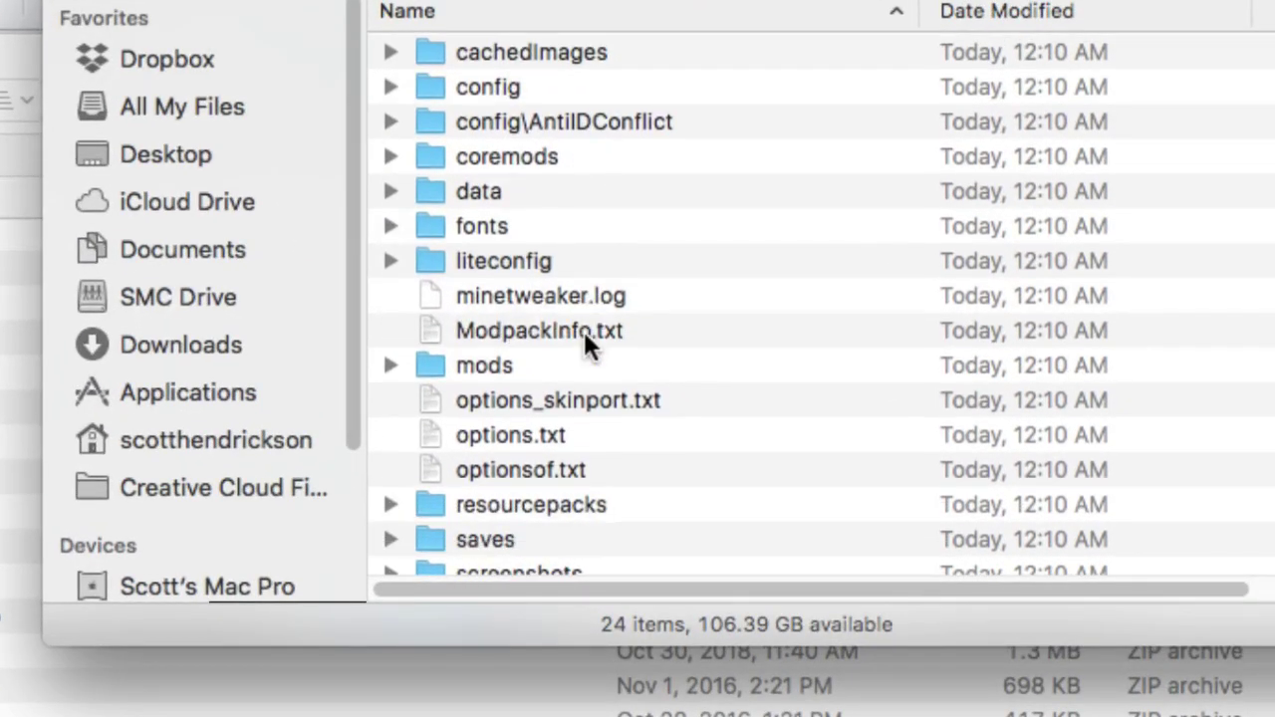
pyautogui.scroll(4, 586, 343)
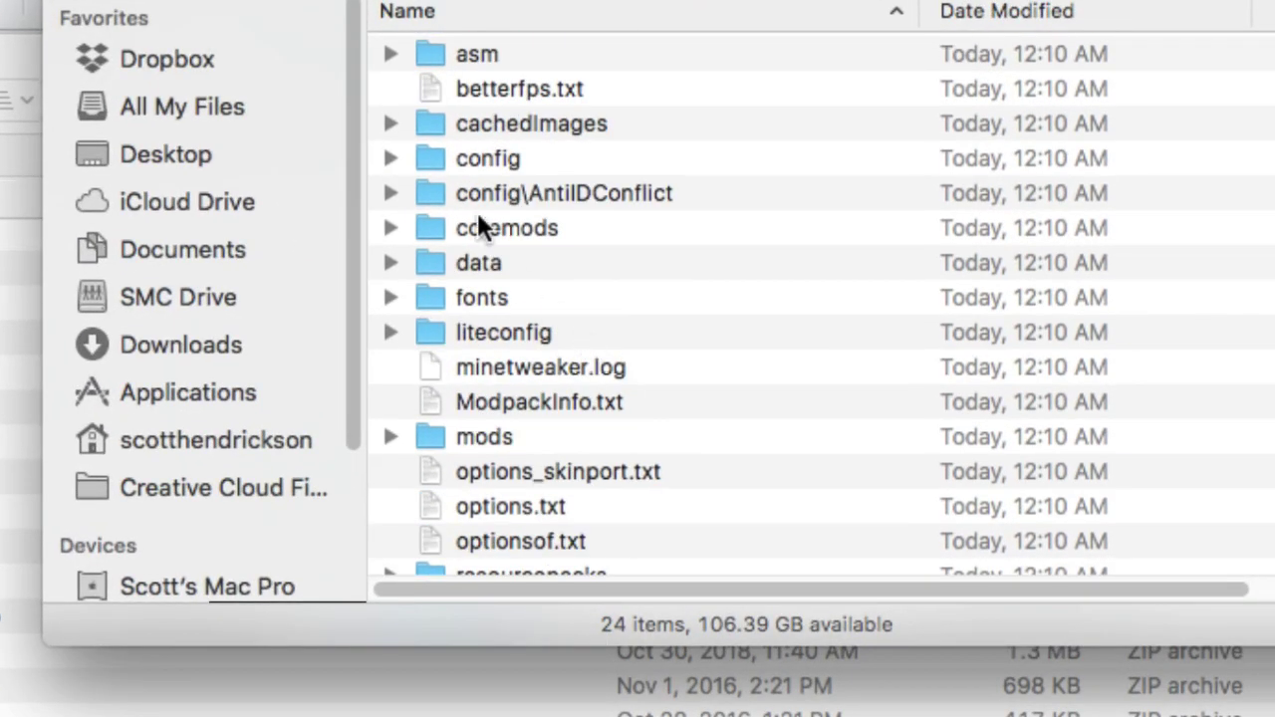
# Inspect the config folder's files, then close Finder and return to the Twitch modpack page.
pyautogui.click(390, 158)
pyautogui.click(390, 158)
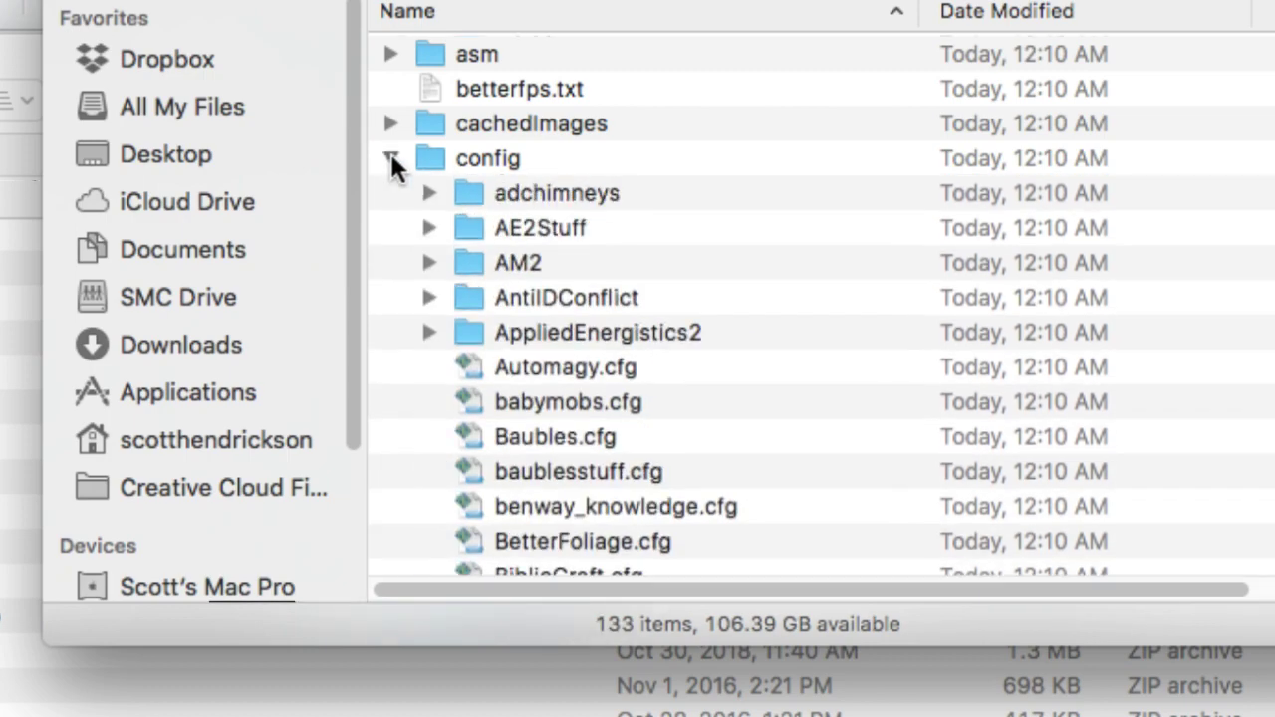
pyautogui.scroll(-8, 453, 304)
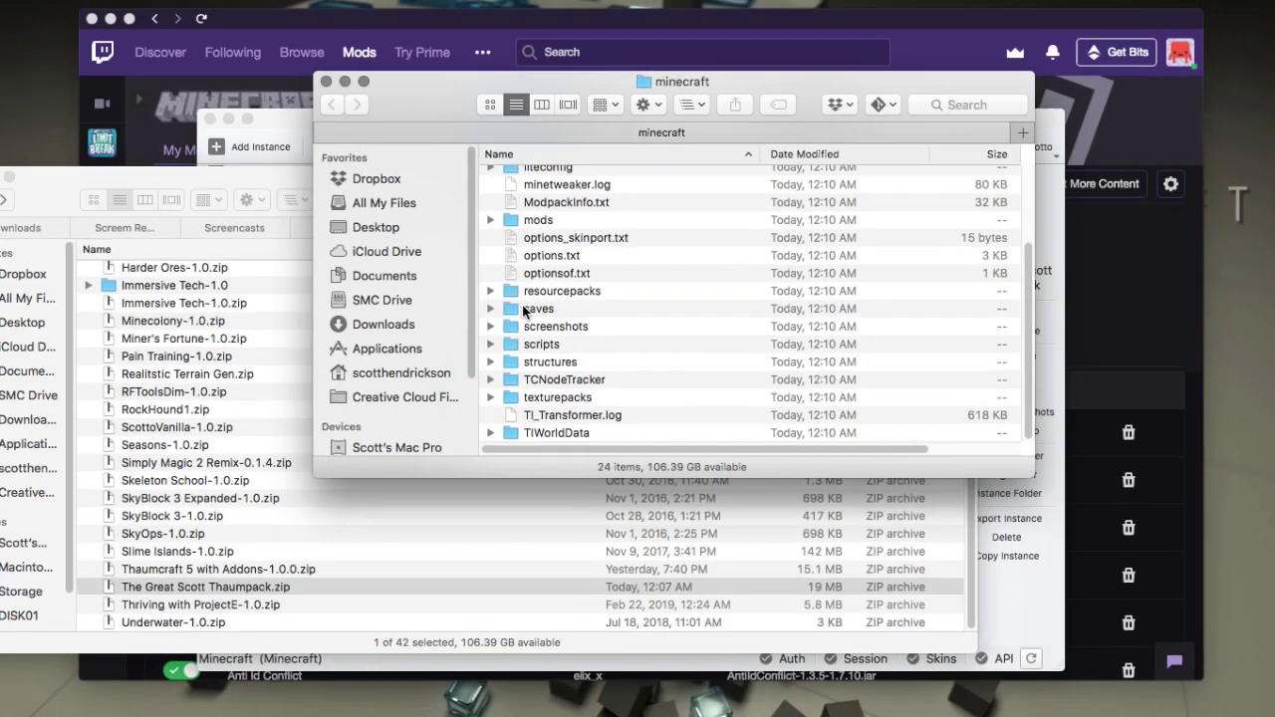
pyautogui.click(329, 84)
pyautogui.click(656, 79)
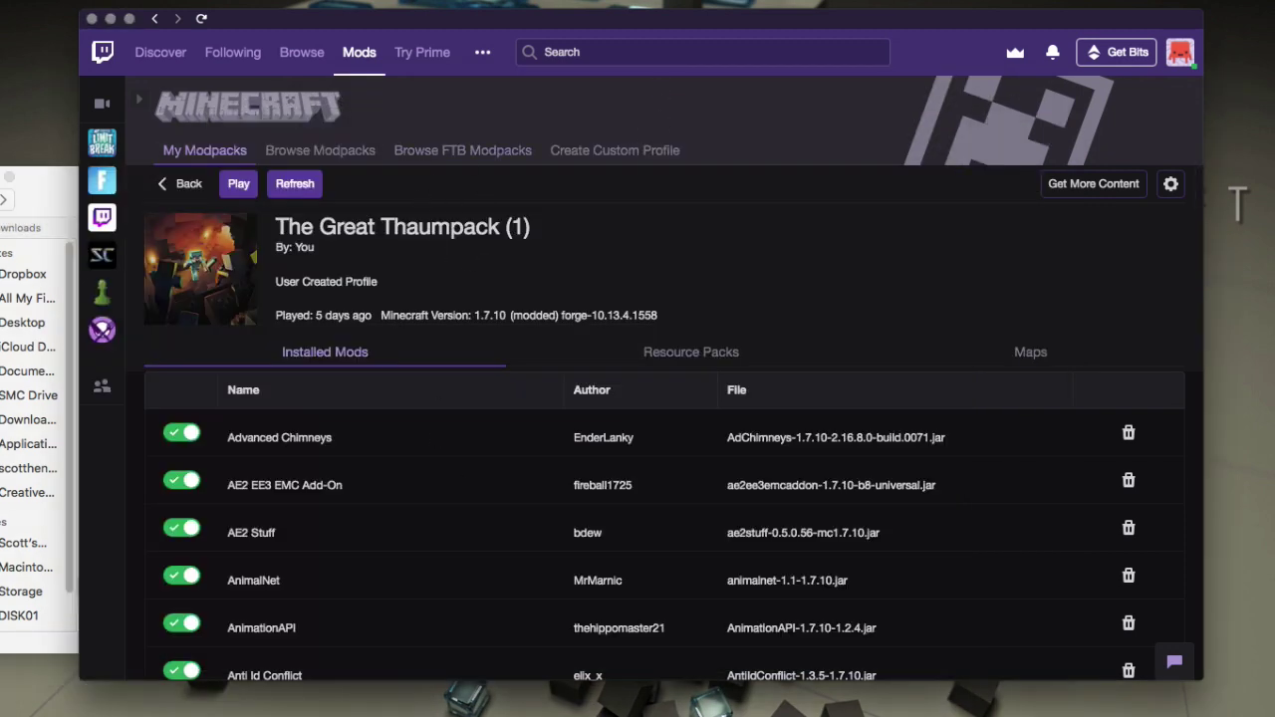
pyautogui.click(825, 687)
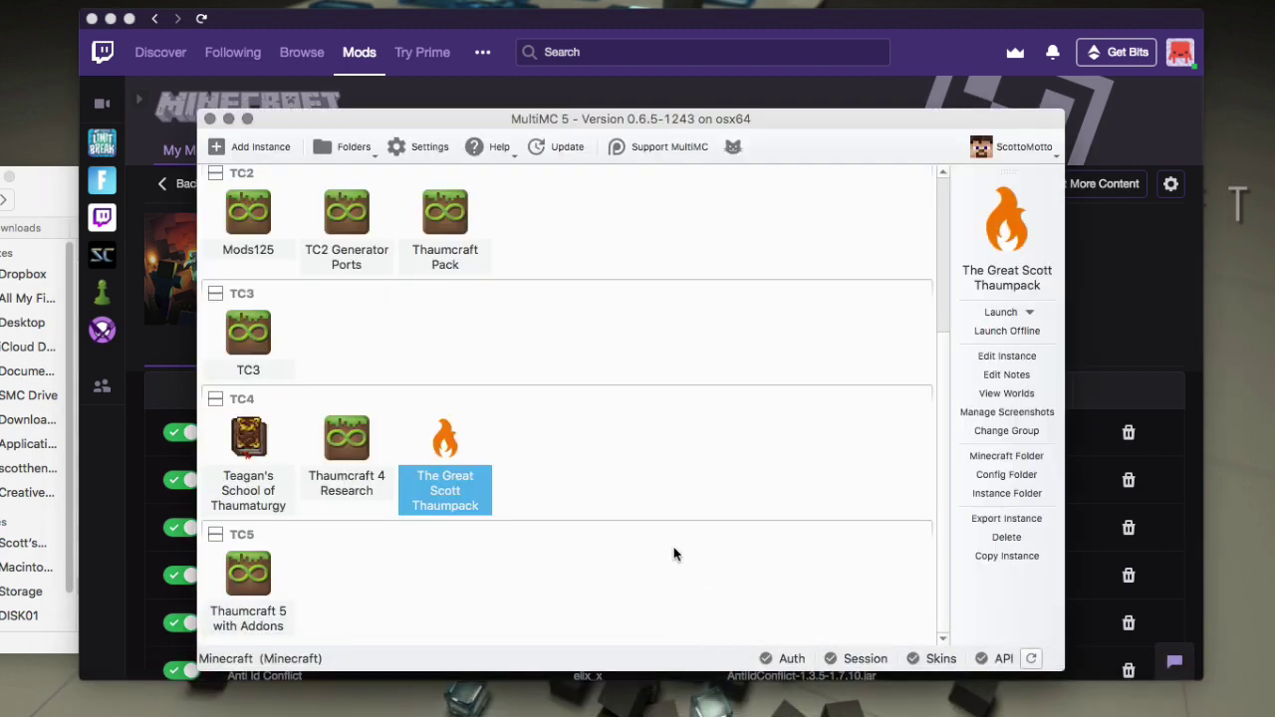
pyautogui.click(48, 257)
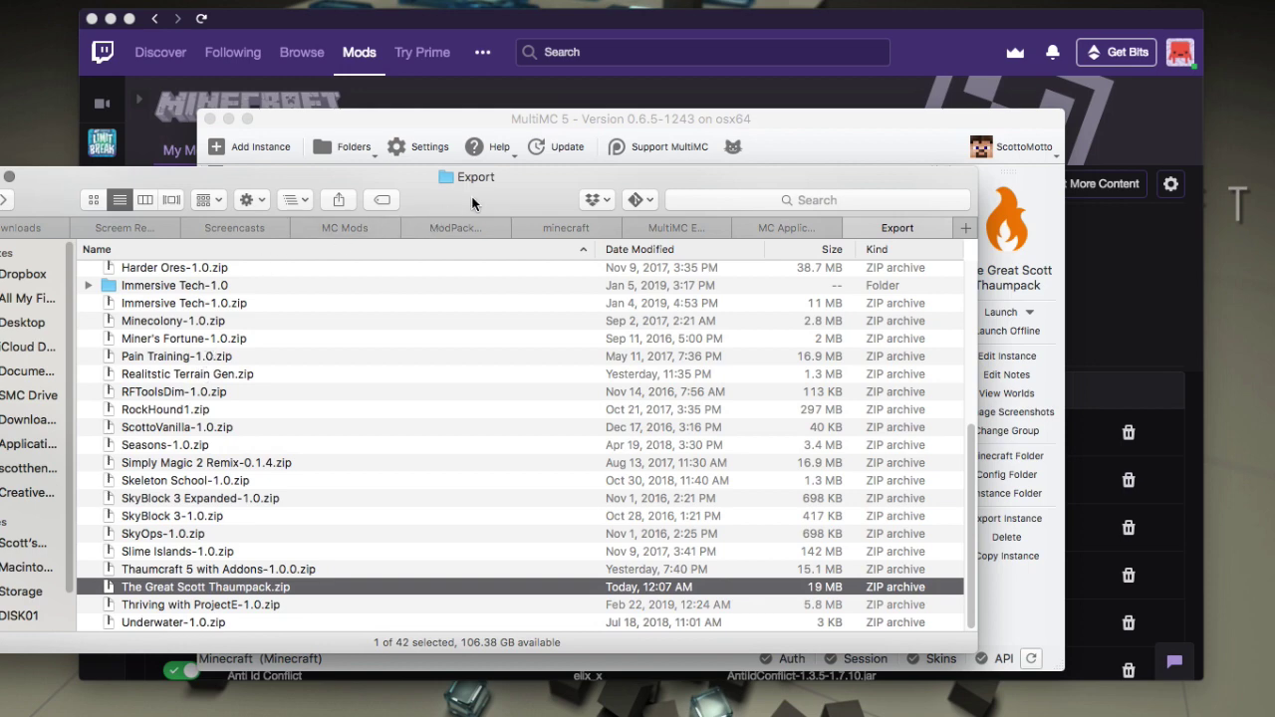
pyautogui.moveTo(471, 195); pyautogui.dragTo(593, 200)
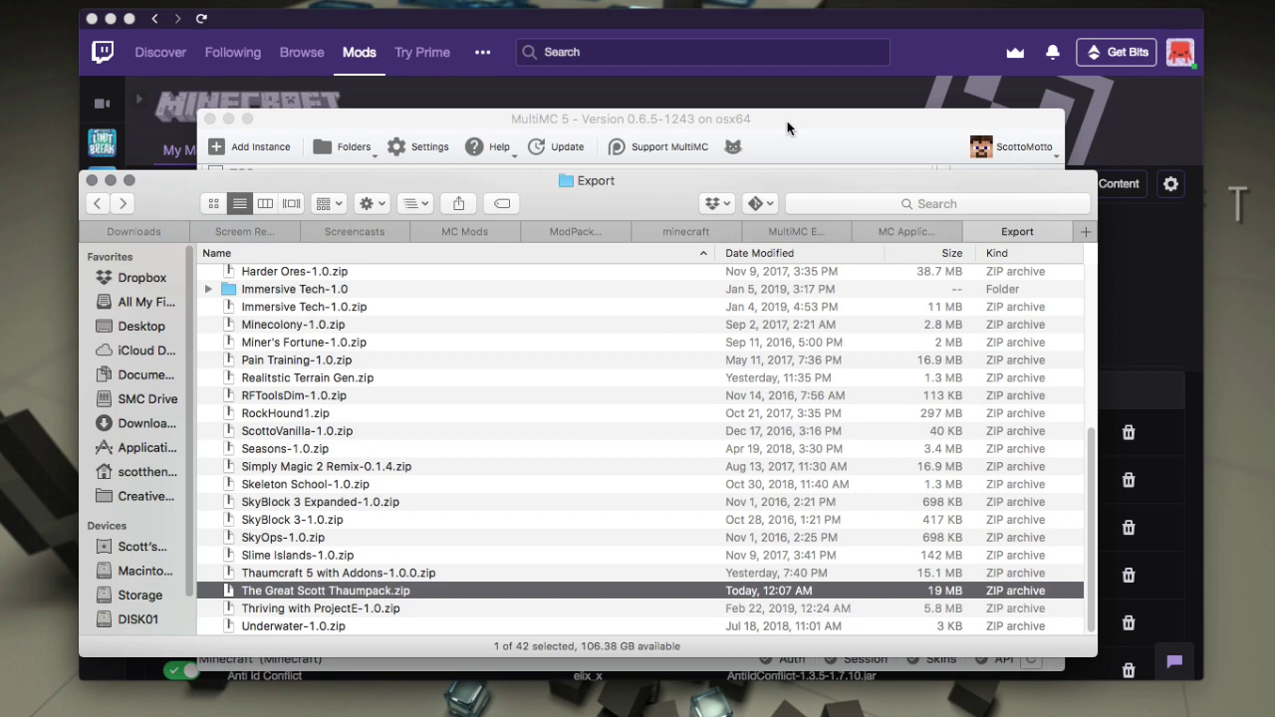
pyautogui.click(820, 101)
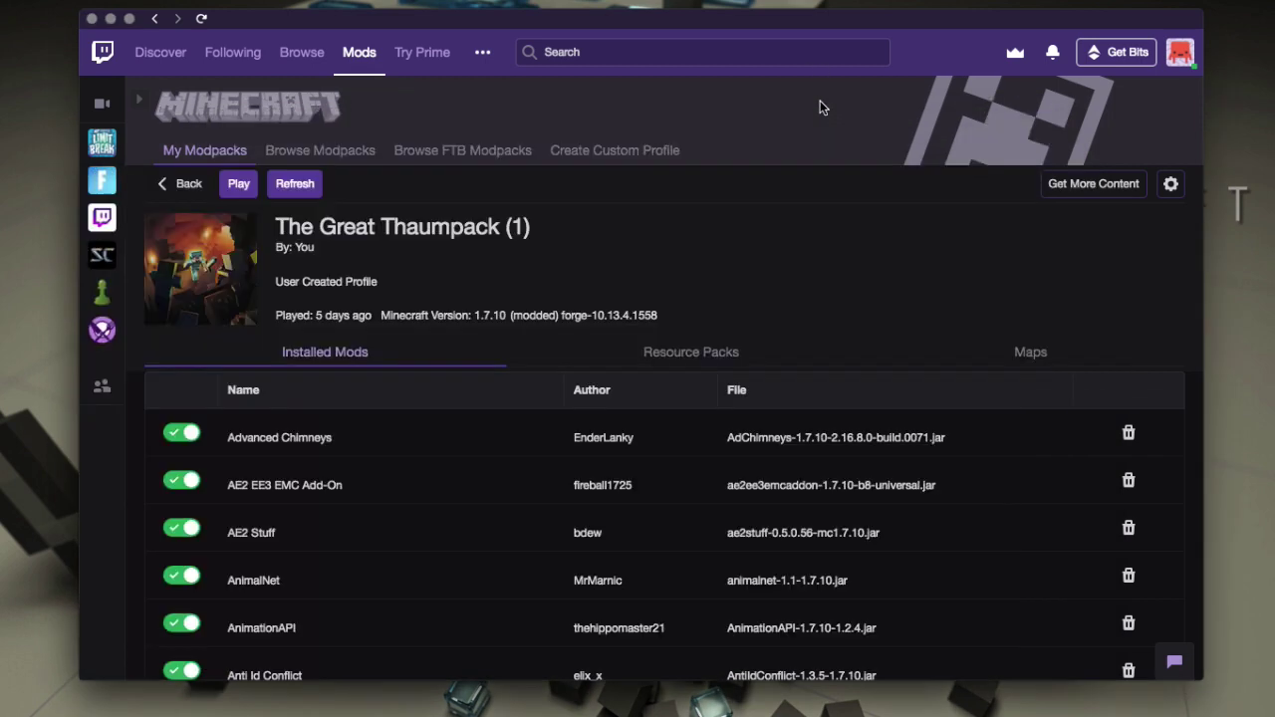